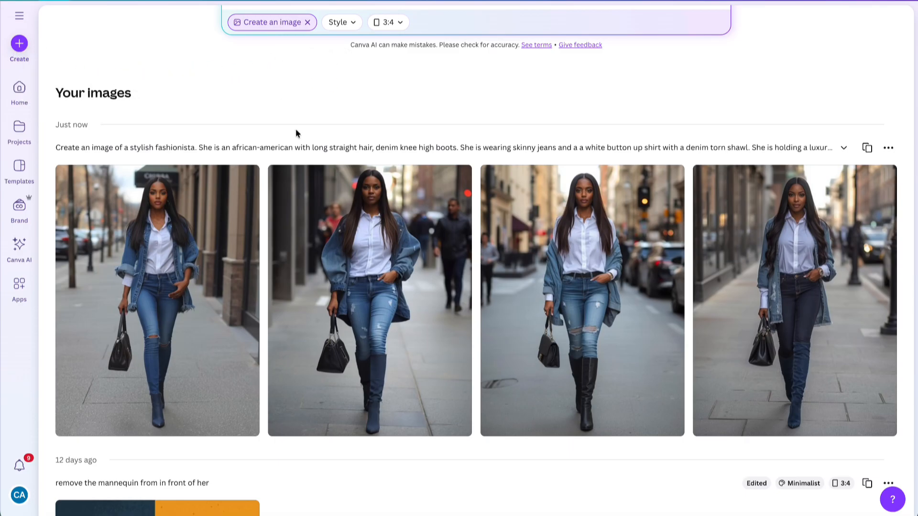
Review the full prompt of the newest image set and view each of its four generated fashionista images enlarged
click(844, 148)
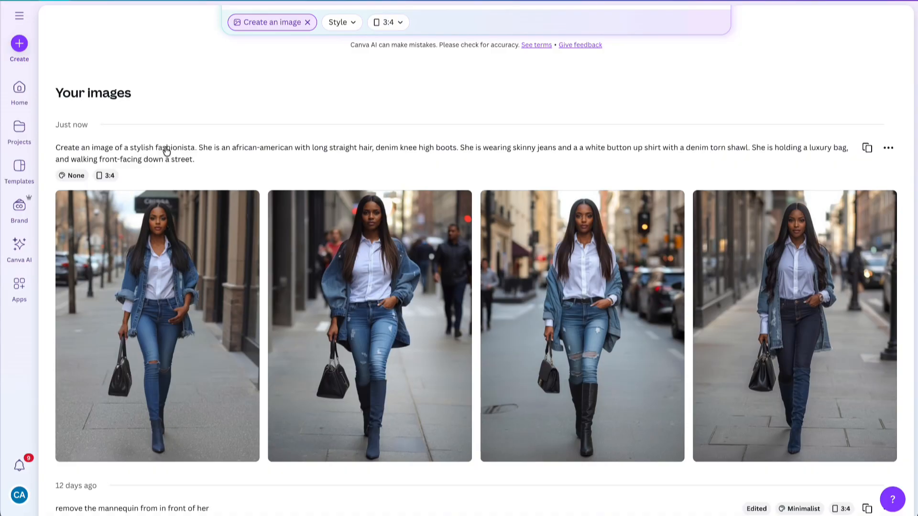
click(133, 364)
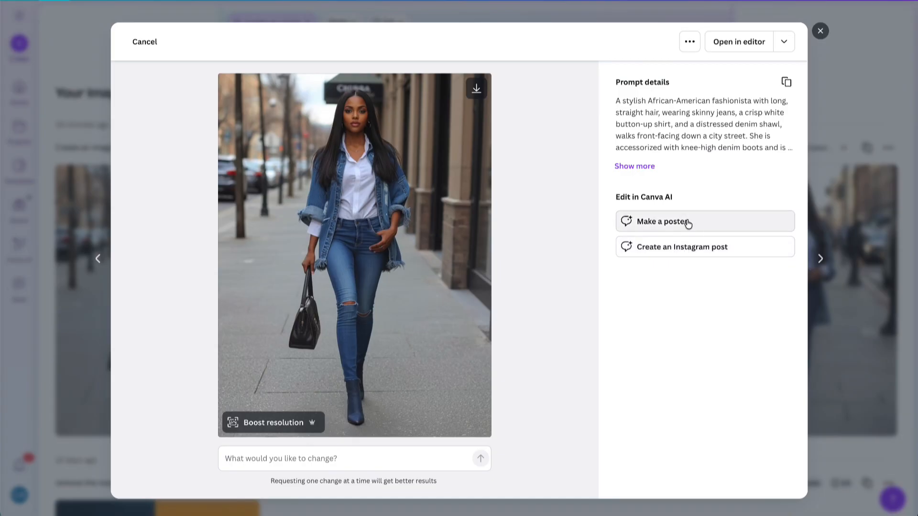
click(820, 260)
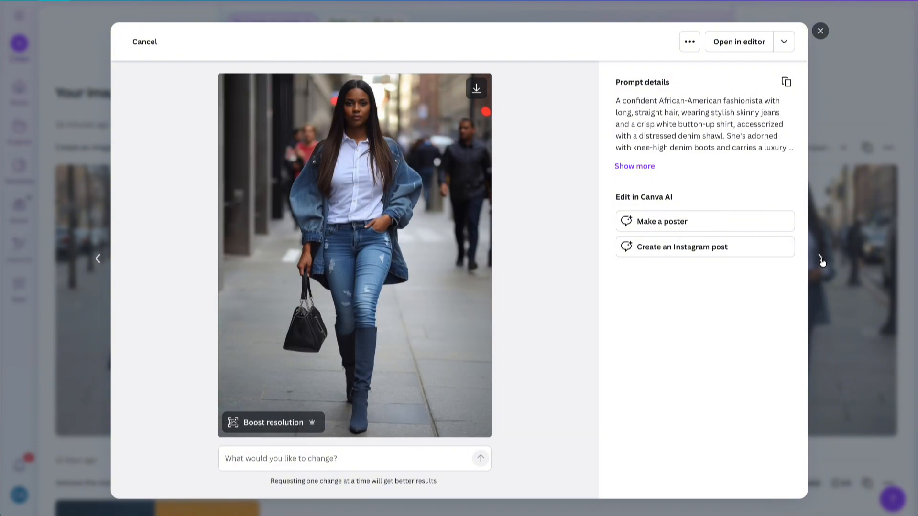
click(820, 260)
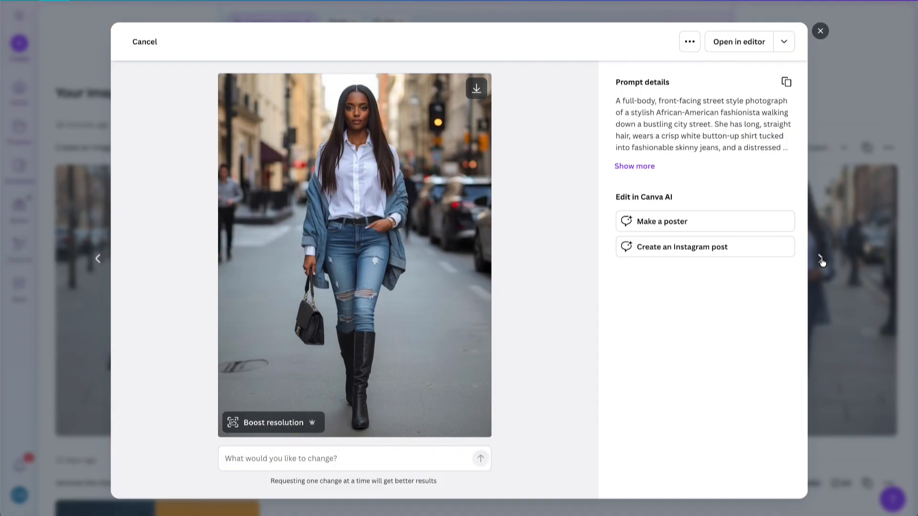
click(821, 260)
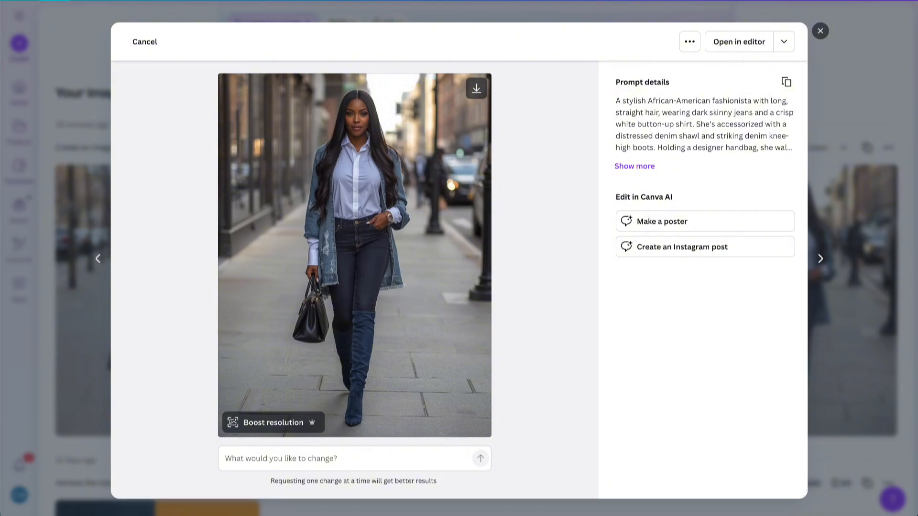
click(820, 31)
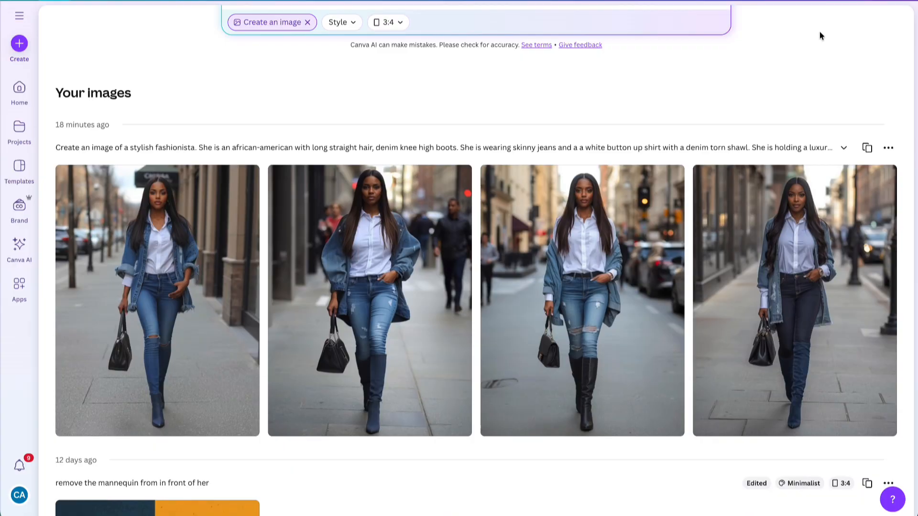
Copy the first generated fashionista image and switch to the design containing the Next Match poster
click(189, 330)
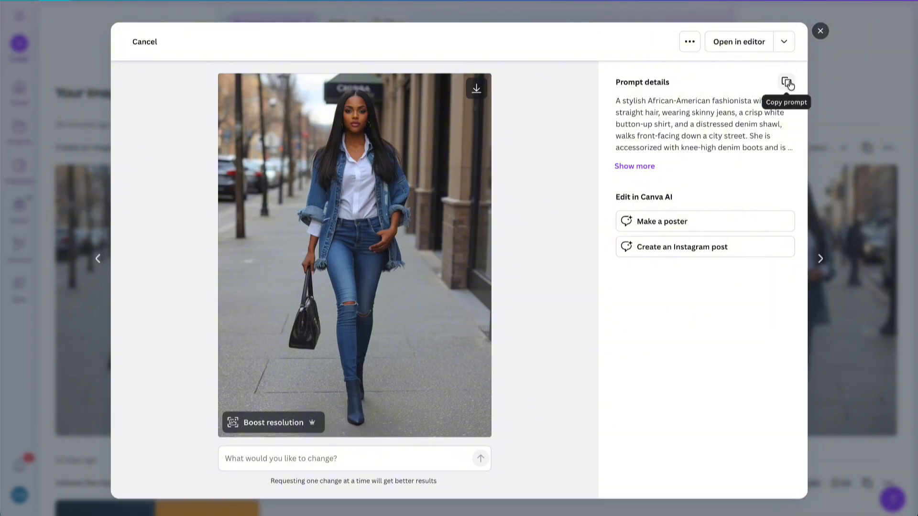
click(690, 42)
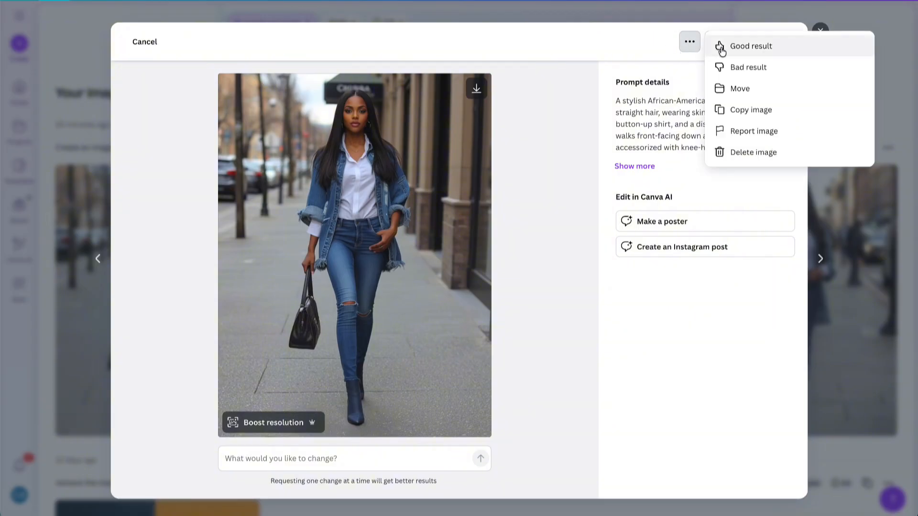
click(737, 110)
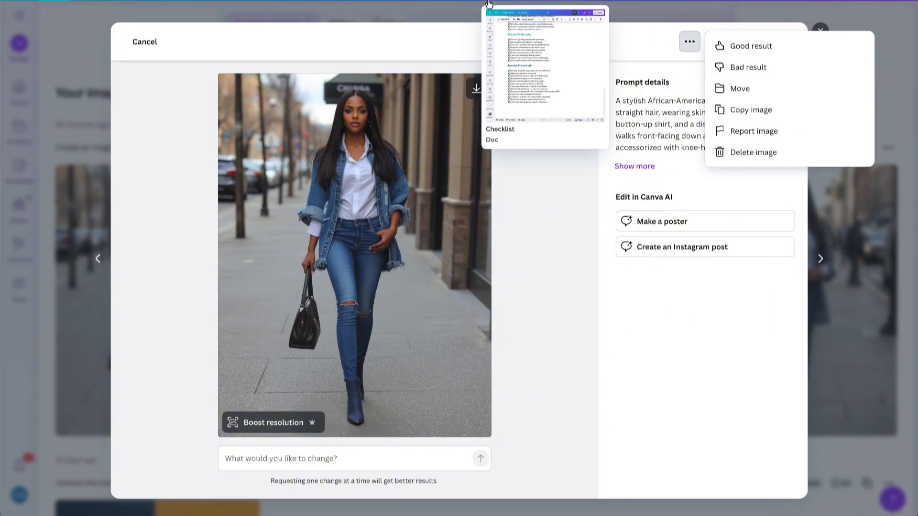
click(302, 8)
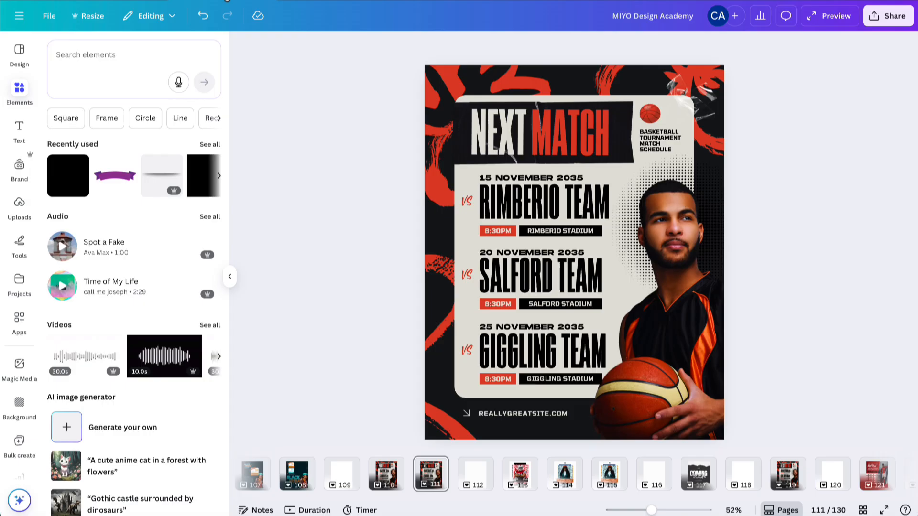
Delete the basketball player photo and the halftone dot circle behind him from the Next Match poster
key(ctrl+v)
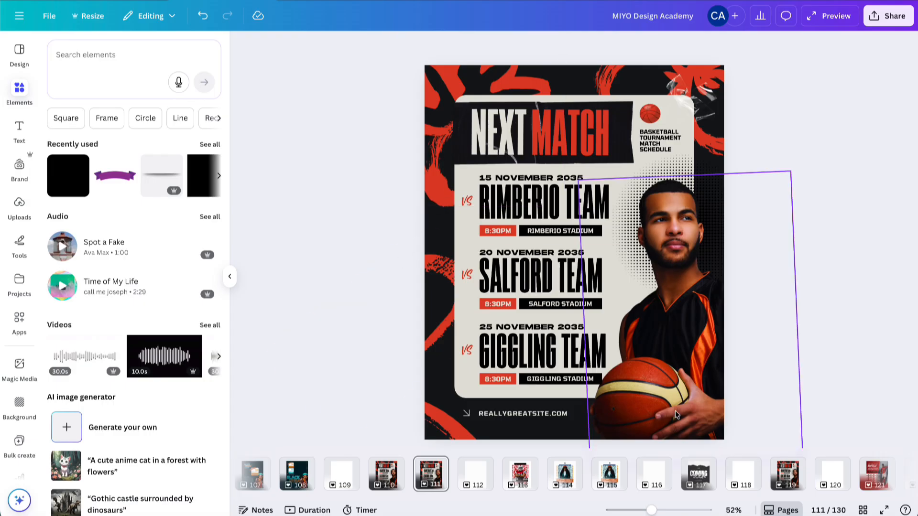
key(Delete)
click(673, 261)
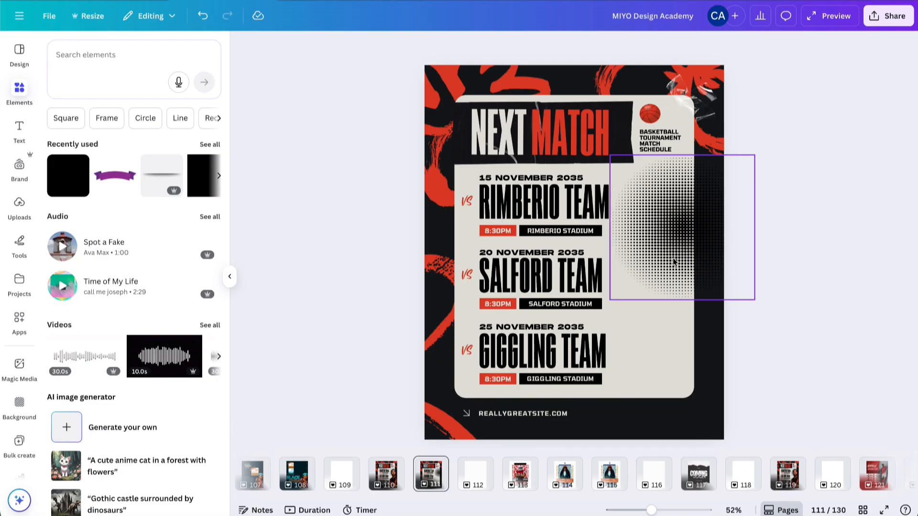
key(Delete)
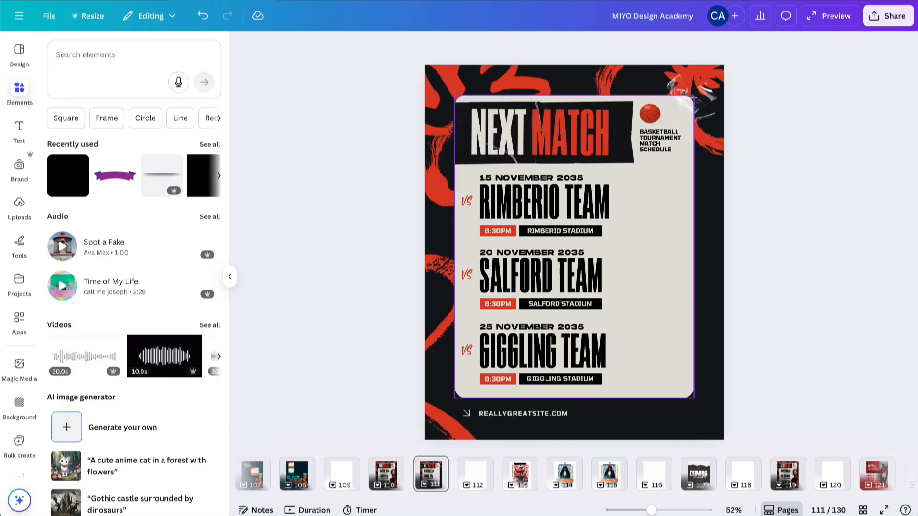
Paste the copied fashionista image onto the poster and remove its background
key(ctrl+v)
drag(635, 316, 675, 347)
click(456, 46)
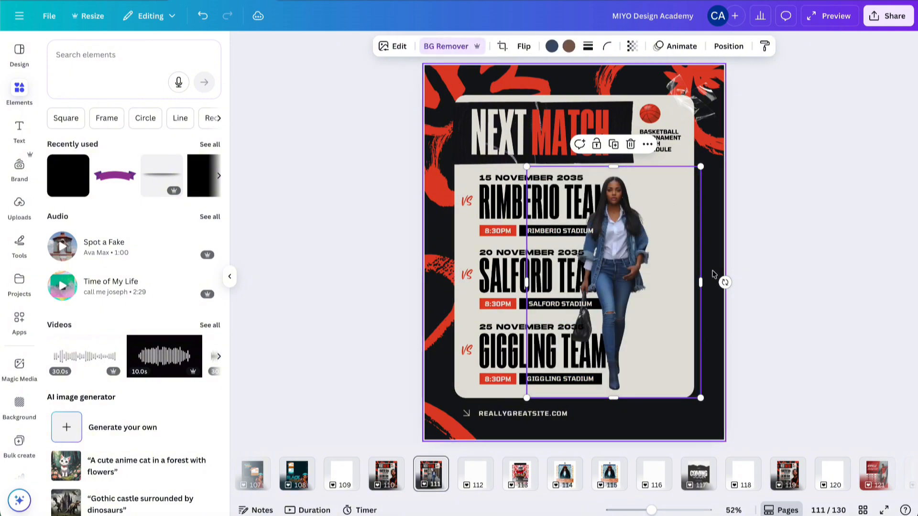
Crop the cutout's empty sides, enlarge the woman, and place her over the poster's right side with her legs running off the lower edge
drag(700, 283, 654, 283)
drag(528, 282, 568, 284)
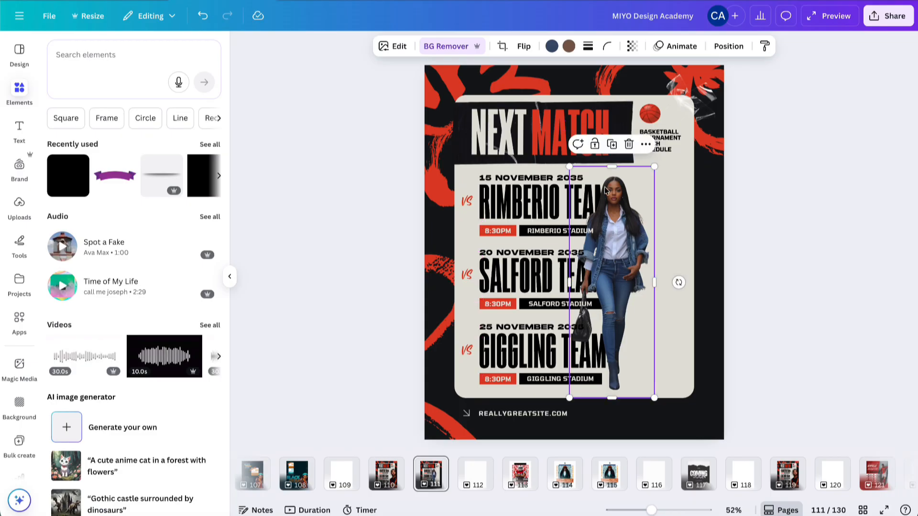
drag(612, 167, 750, 48)
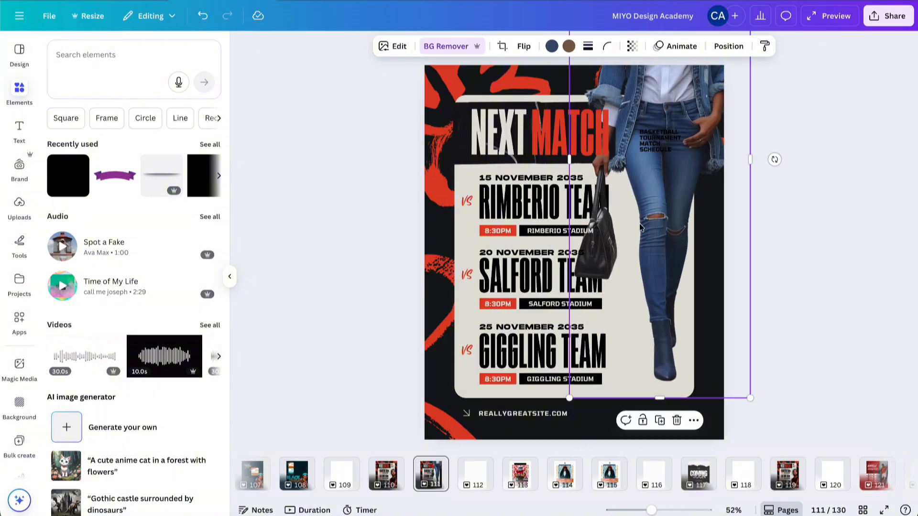
drag(654, 58, 658, 285)
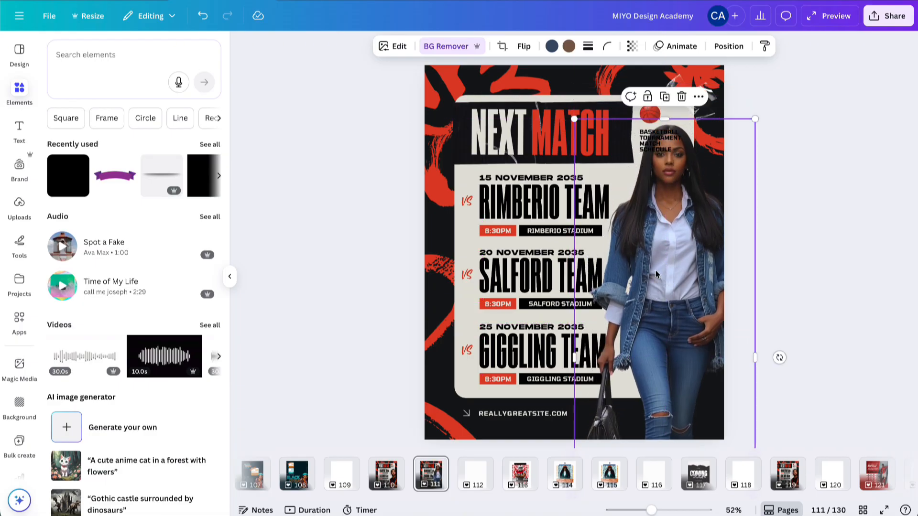
drag(682, 221, 682, 235)
click(791, 122)
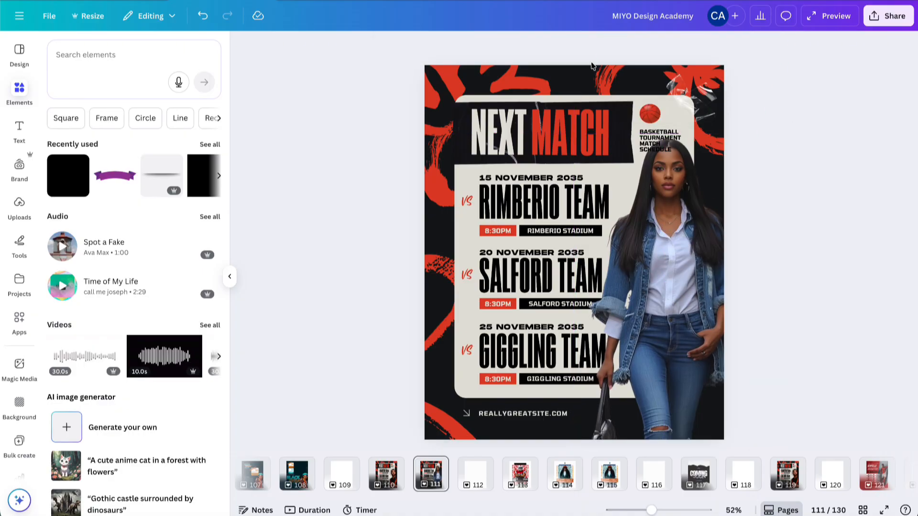
Delete all the red brush-stroke graphics around the poster's edges, including the one in the upper right corner
click(444, 115)
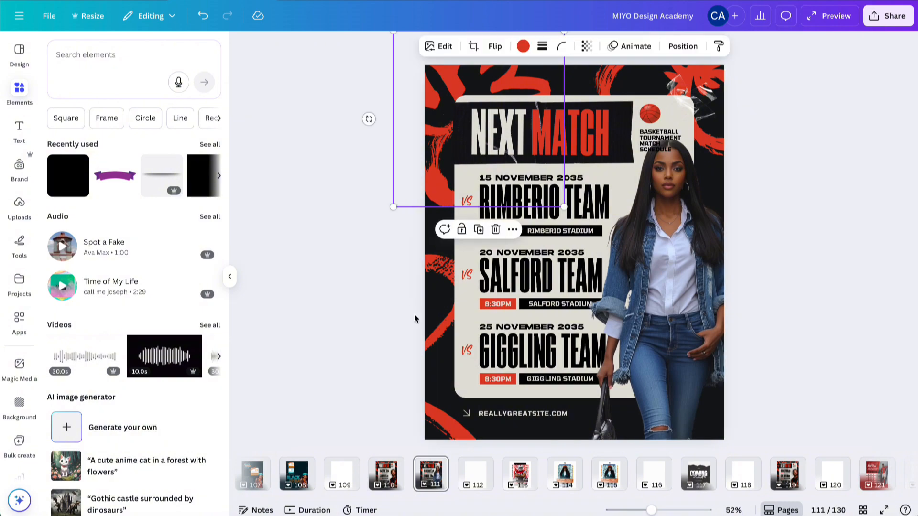
shift+click(432, 312)
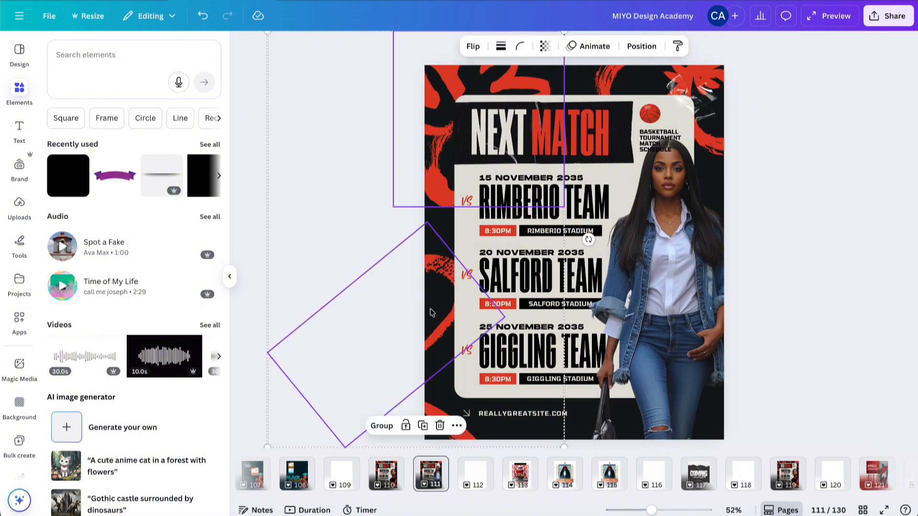
shift+click(437, 412)
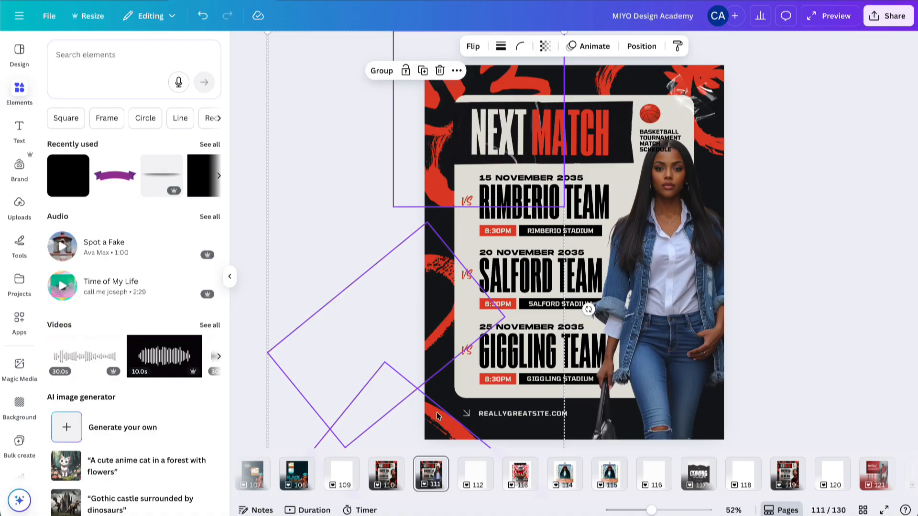
click(439, 70)
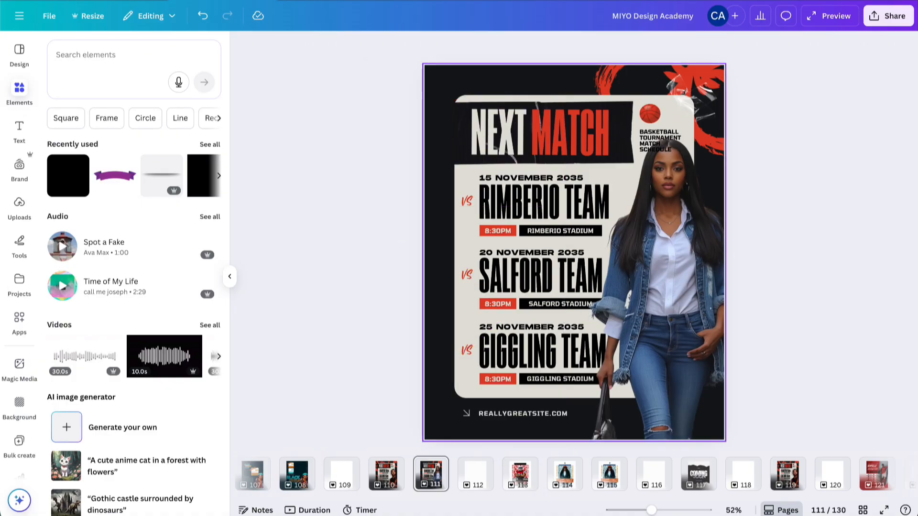
click(609, 73)
key(Delete)
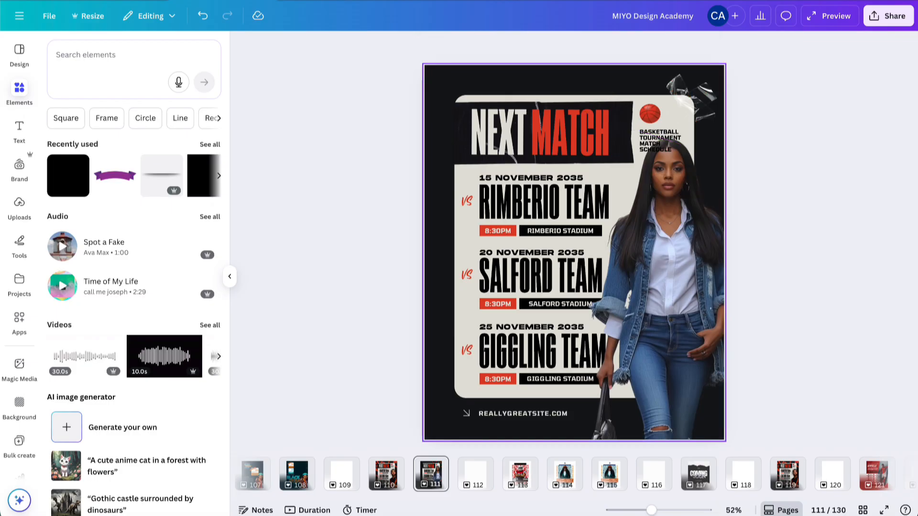
Search the elements for "denim texture"
click(500, 81)
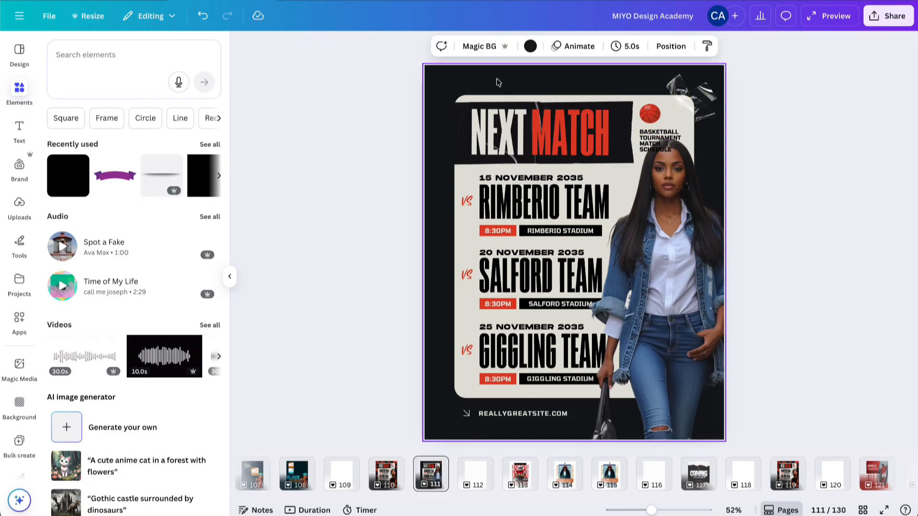
click(66, 61)
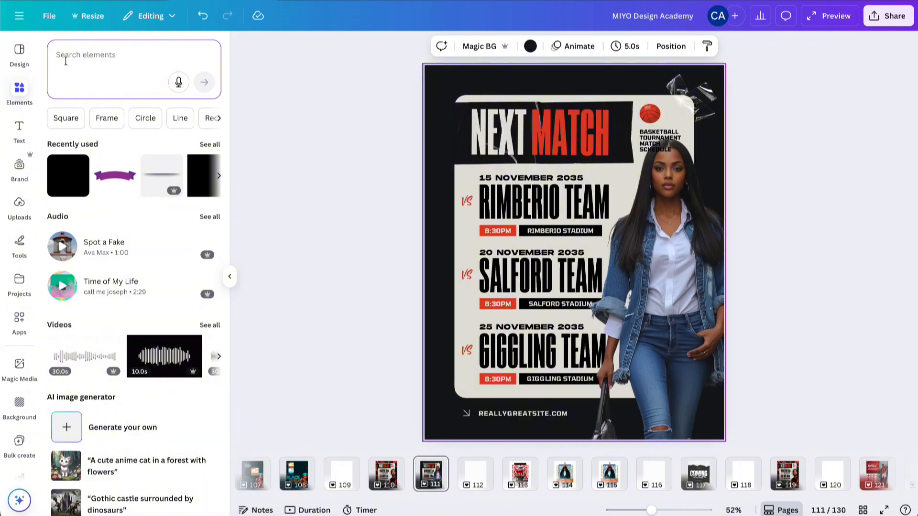
text(eni)
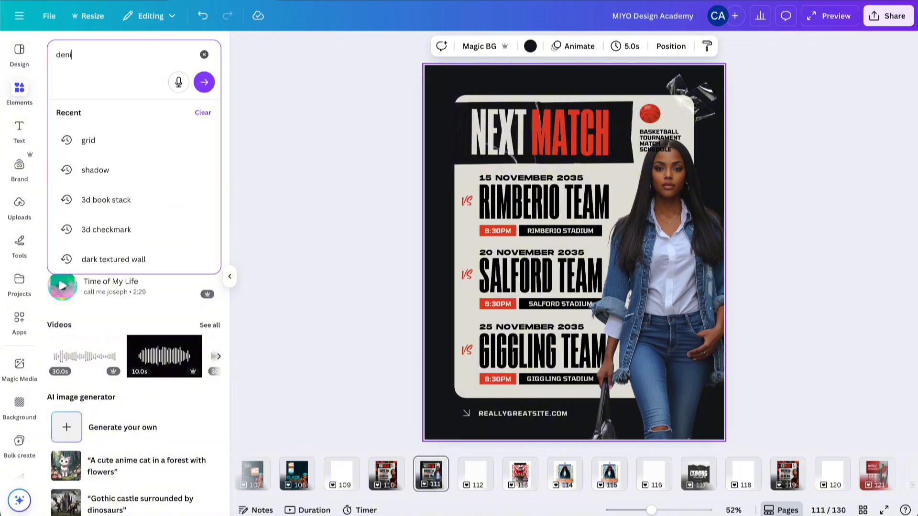
text(m texture)
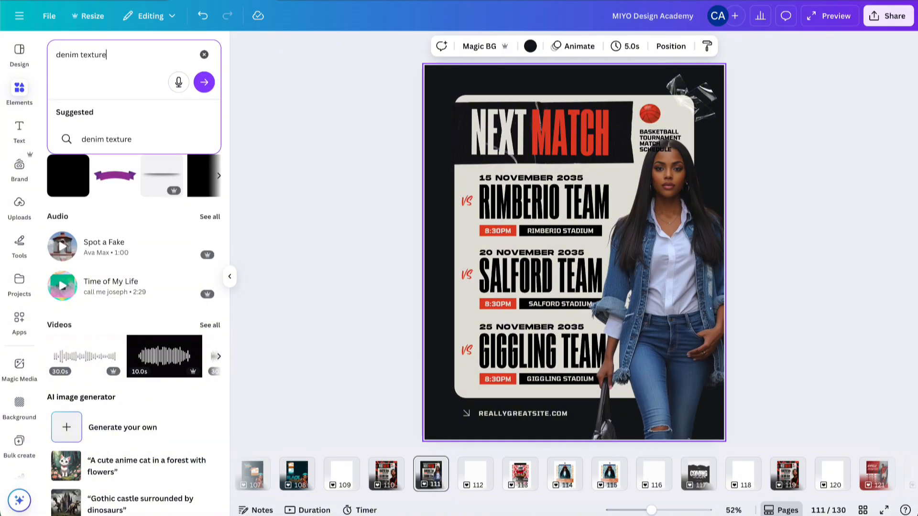
key(Return)
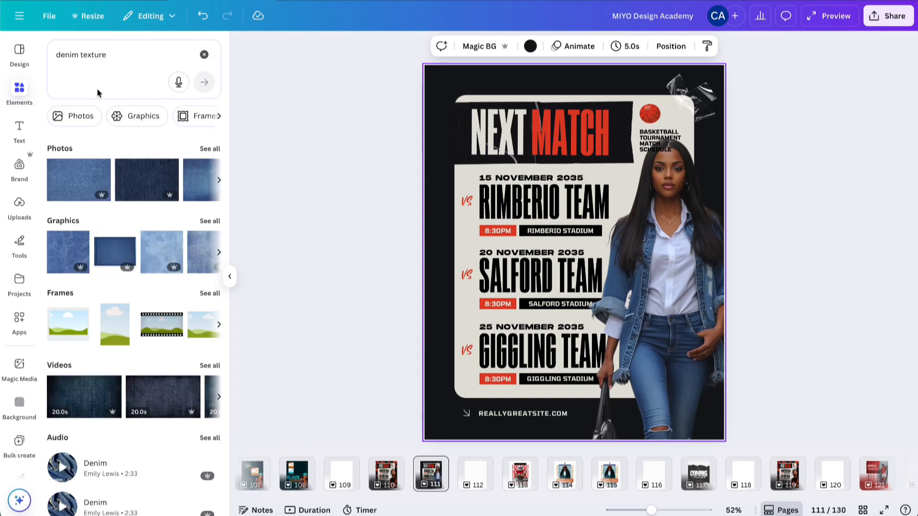
Show all denim texture photos and add the dark blue, vertically grained denim photo so it fills the whole page
click(217, 116)
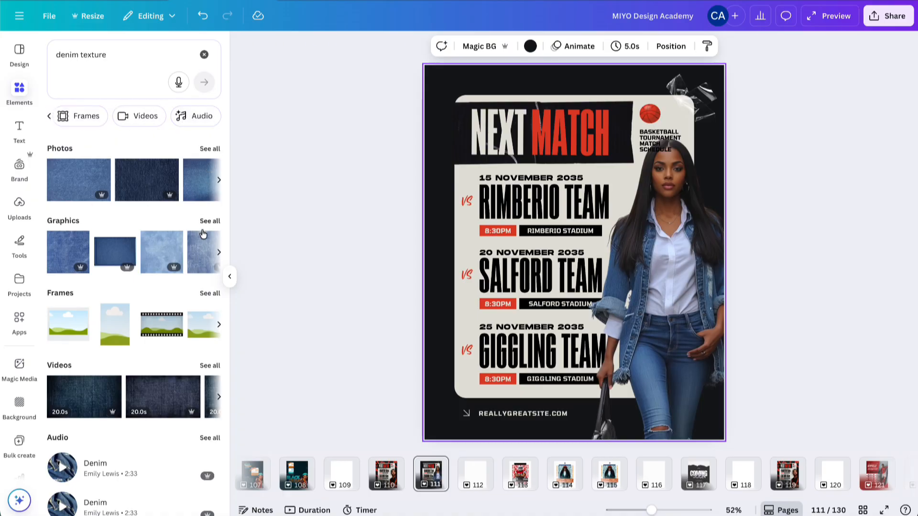
click(209, 149)
scroll(170, 238, down, 3)
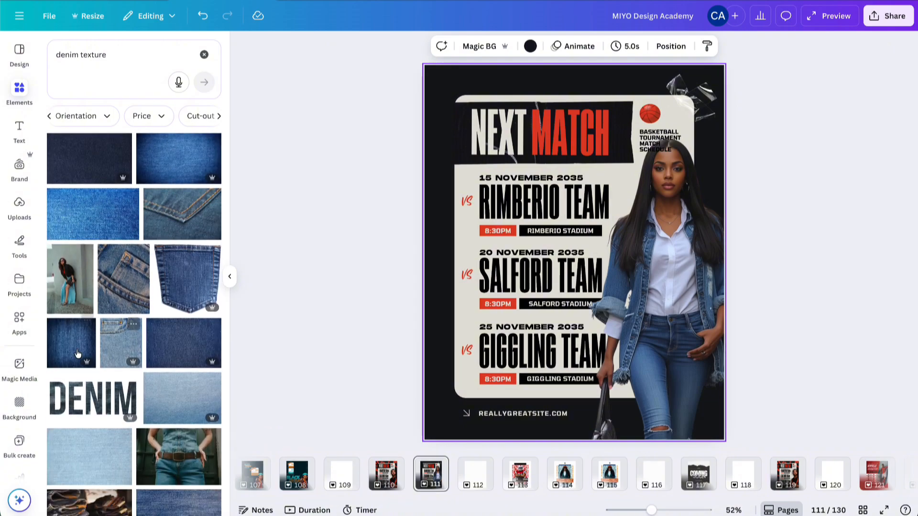
drag(72, 352, 427, 214)
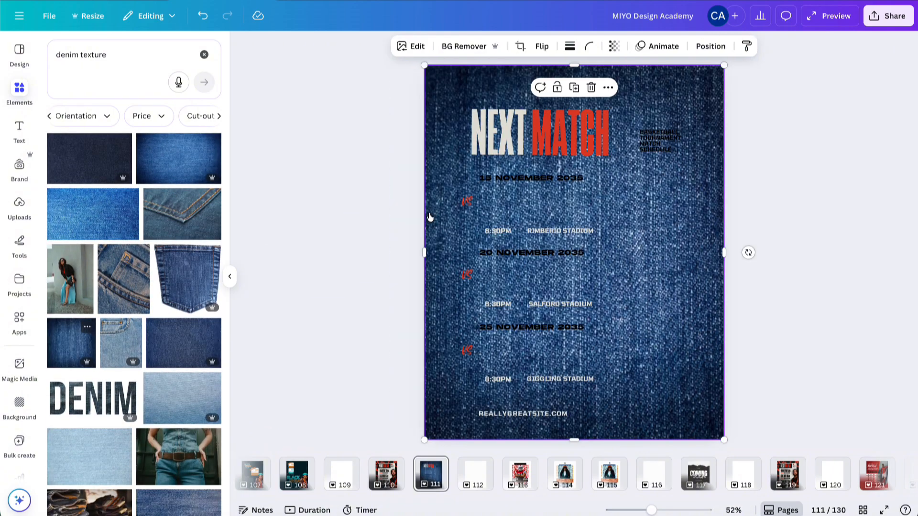
Send the denim photo to the back, behind all other poster elements
click(721, 46)
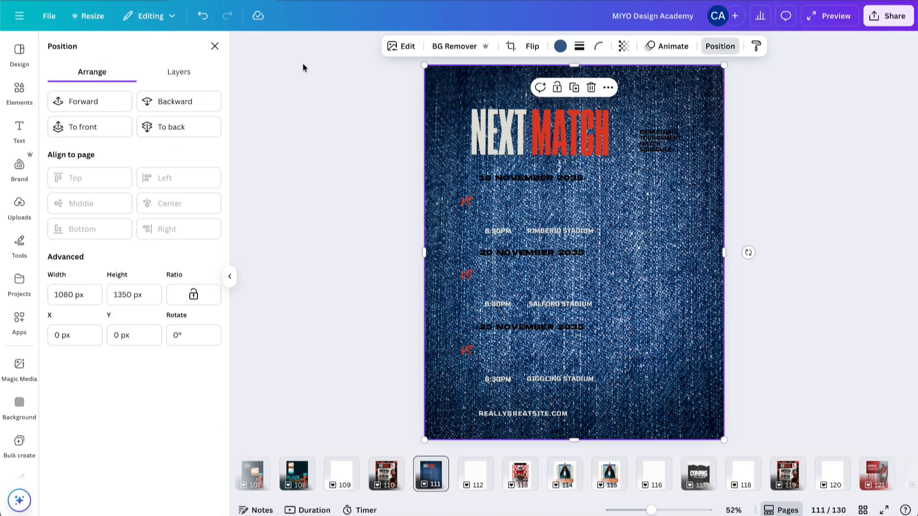
click(174, 130)
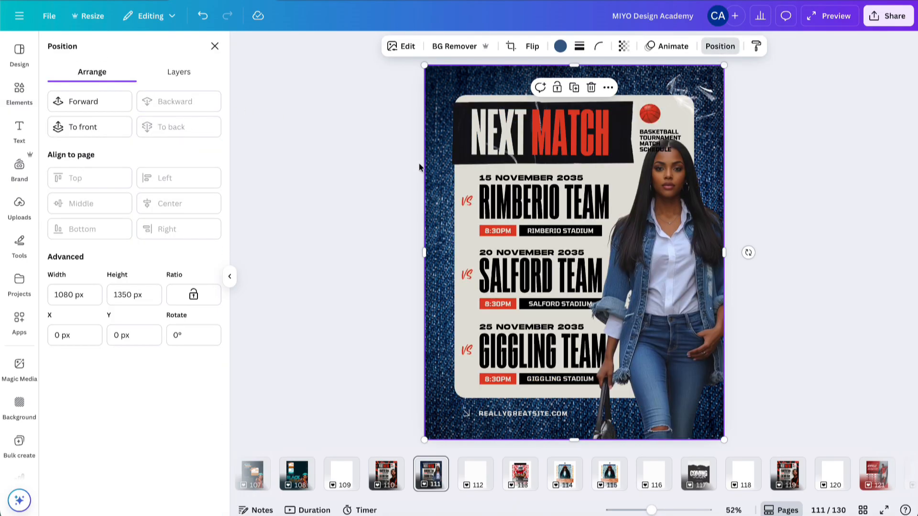
key(Escape)
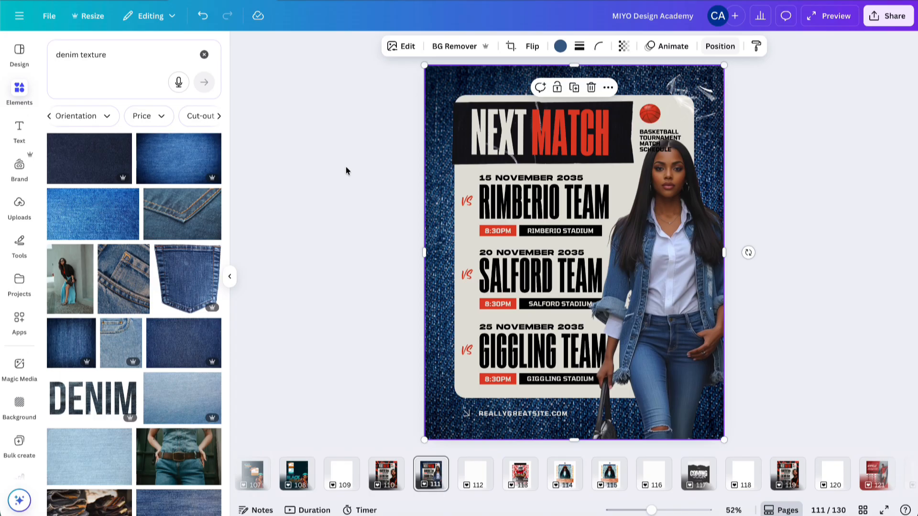
Try the dark denim photo with orange stitching as the background, repositioned to show the seam, and undo both the replacement and the crop
scroll(108, 312, down, 6)
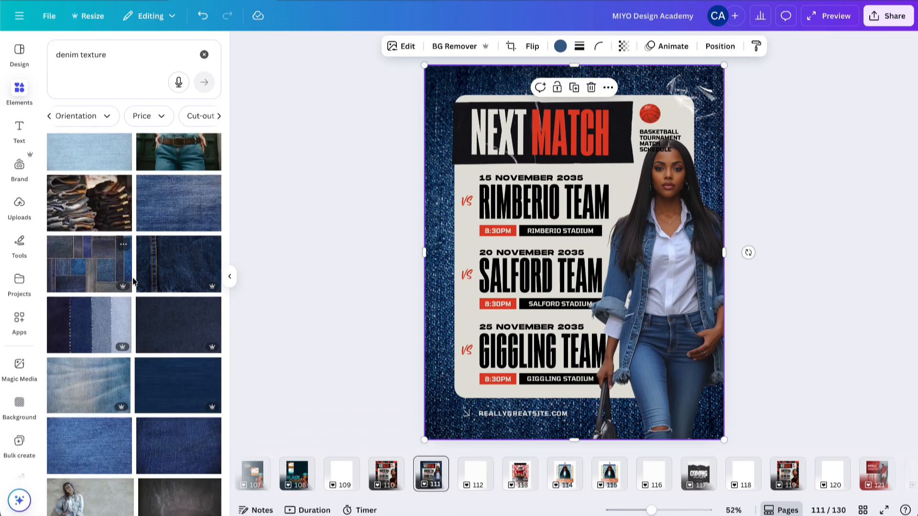
scroll(136, 282, down, 1)
drag(154, 201, 493, 123)
double_click(436, 125)
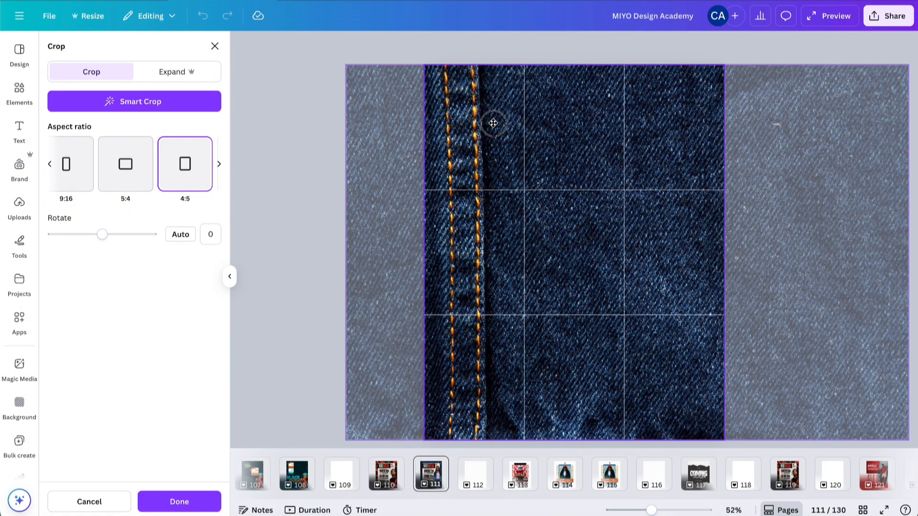
click(183, 503)
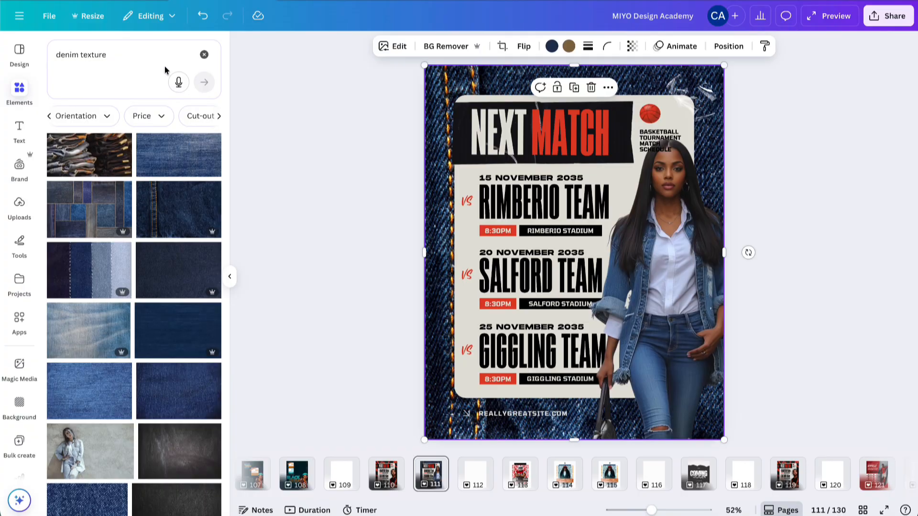
click(204, 17)
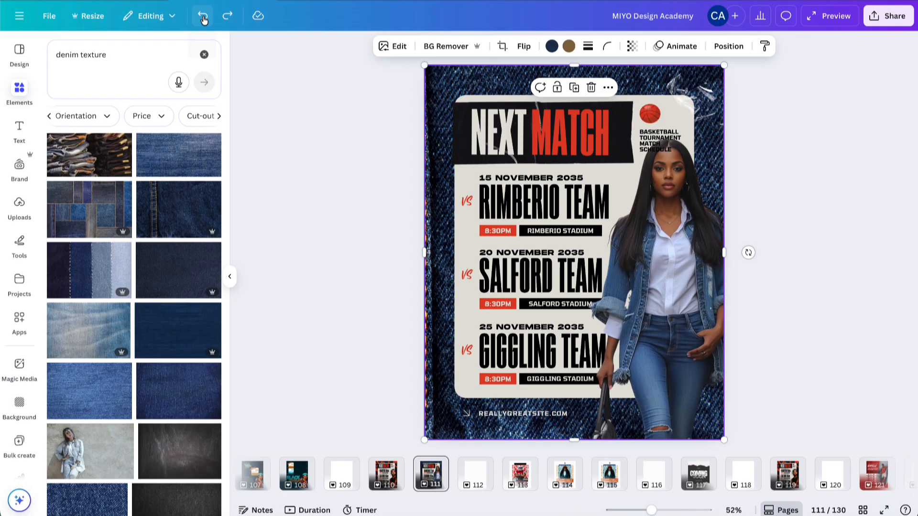
click(203, 18)
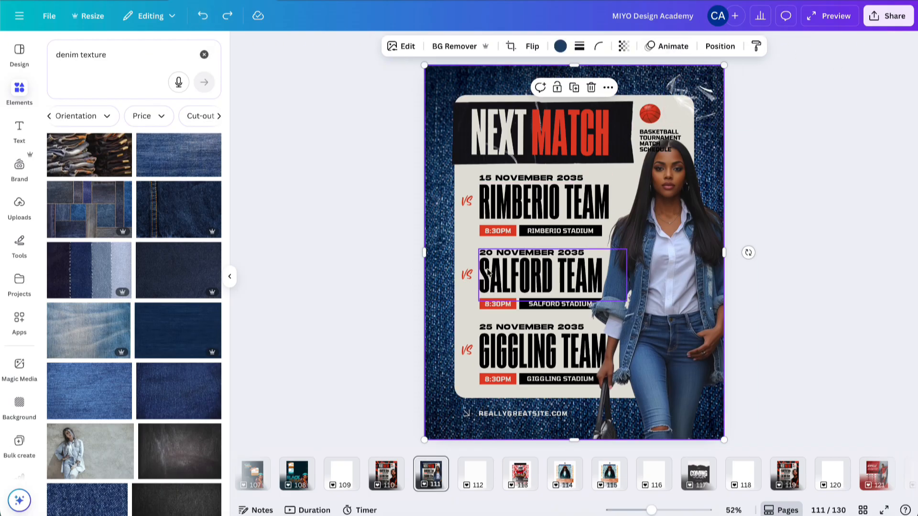
Try the lightest blue photo color on the large rounded panel, and fill it instead with the circular white gradient that fades to transparent
click(460, 301)
click(339, 46)
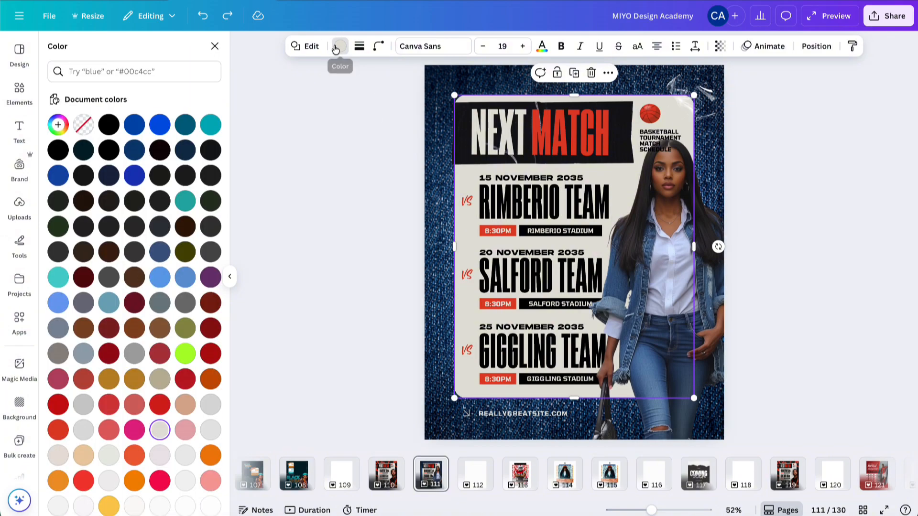
scroll(107, 419, down, 10)
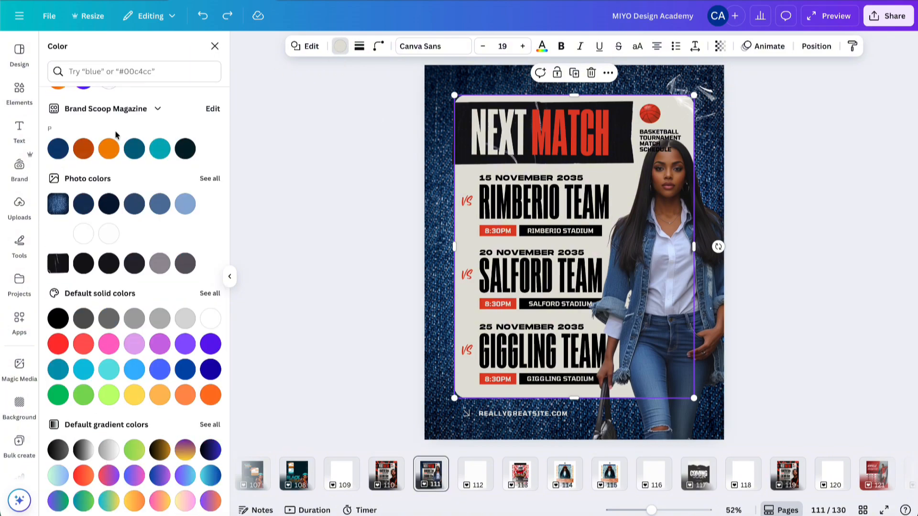
scroll(119, 132, up, 1)
click(186, 260)
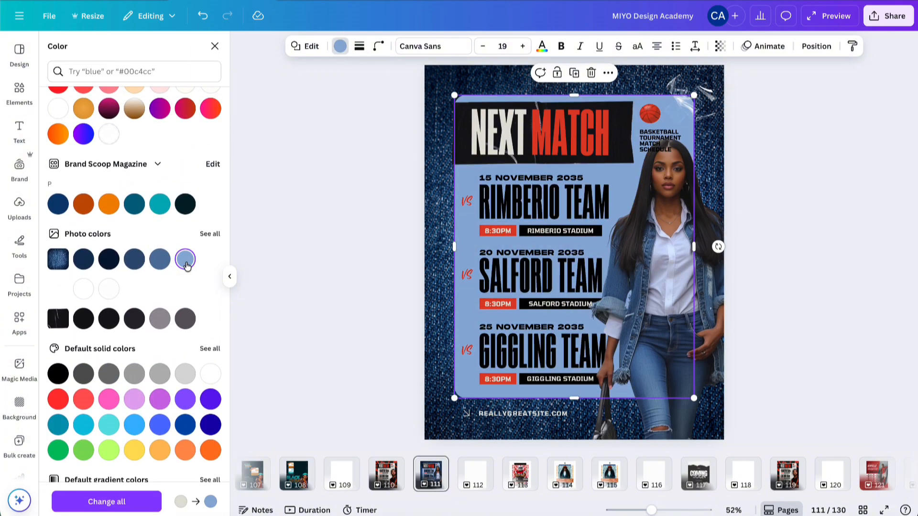
scroll(186, 266, up, 2)
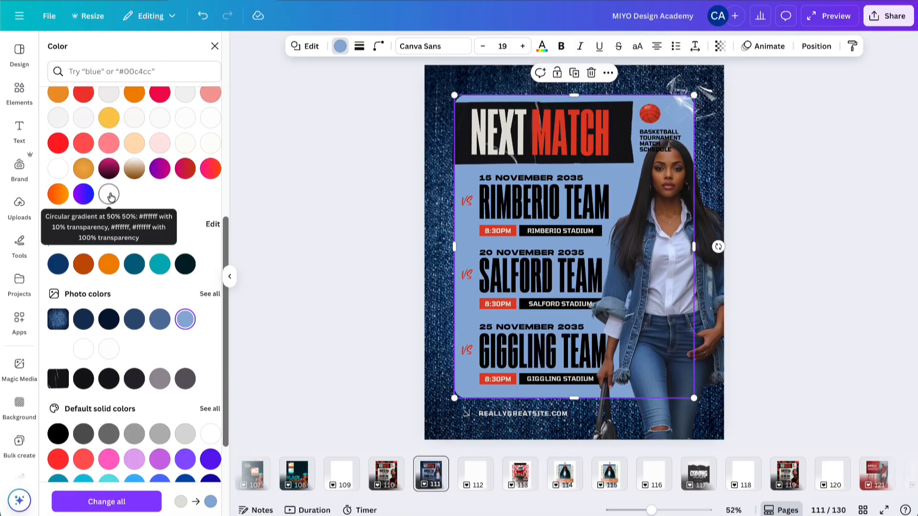
click(110, 194)
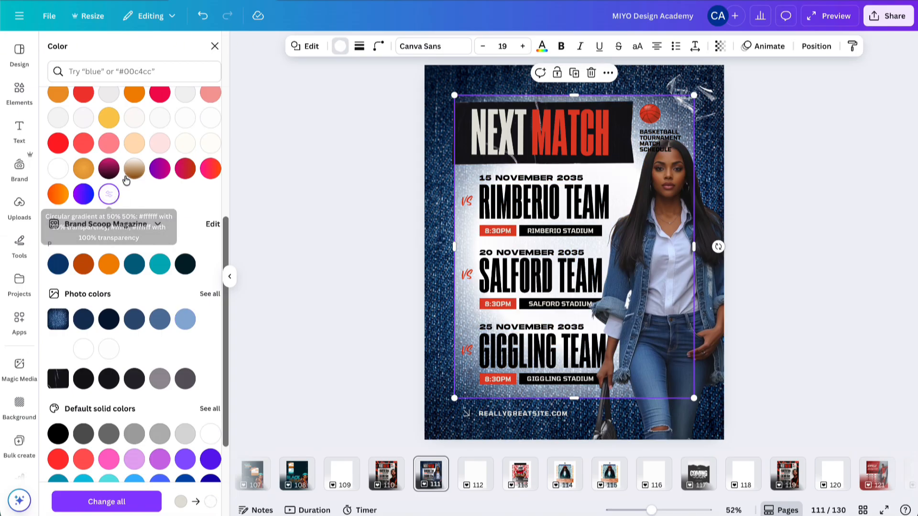
Set the opacity of the panel gradient's first white color to 100% and of its last, transparent white color to 70%
scroll(125, 181, up, 10)
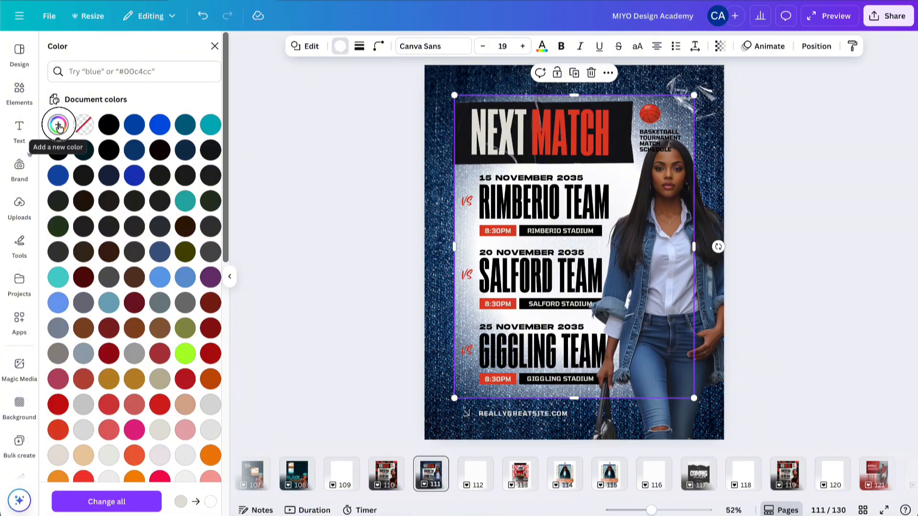
click(58, 125)
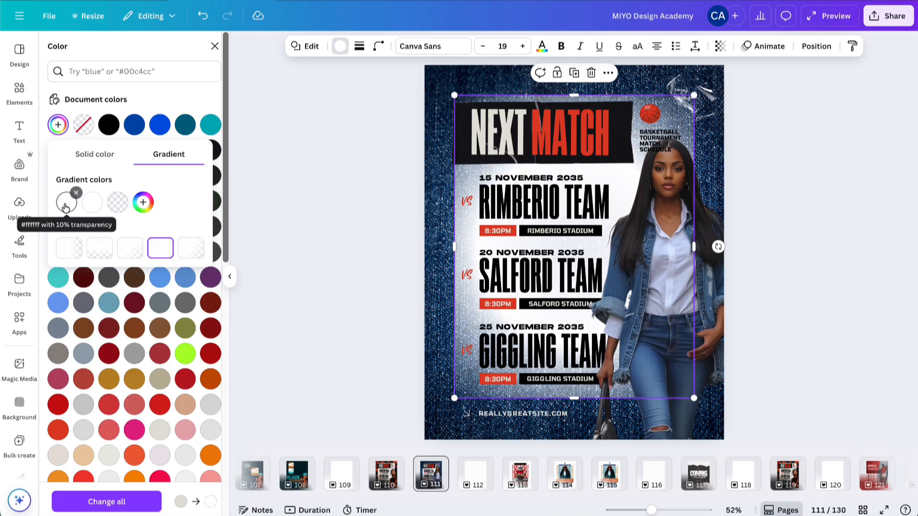
click(65, 203)
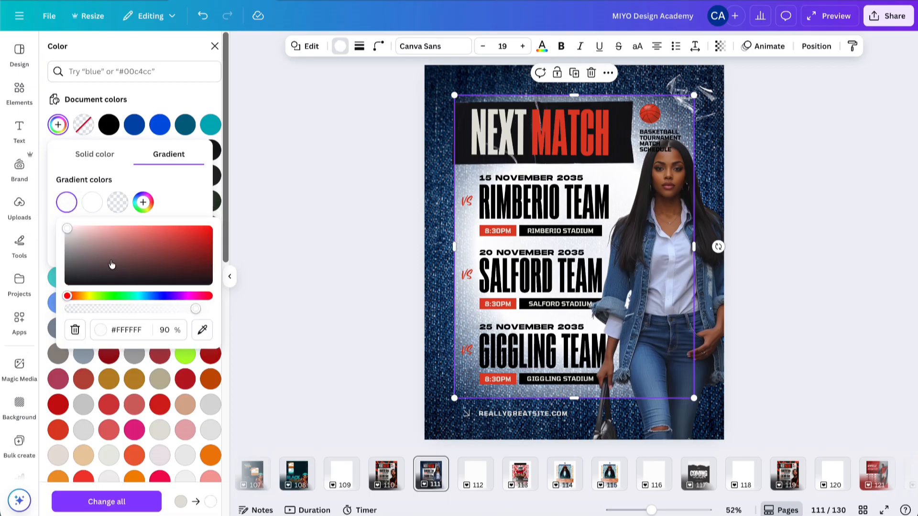
drag(197, 310, 235, 311)
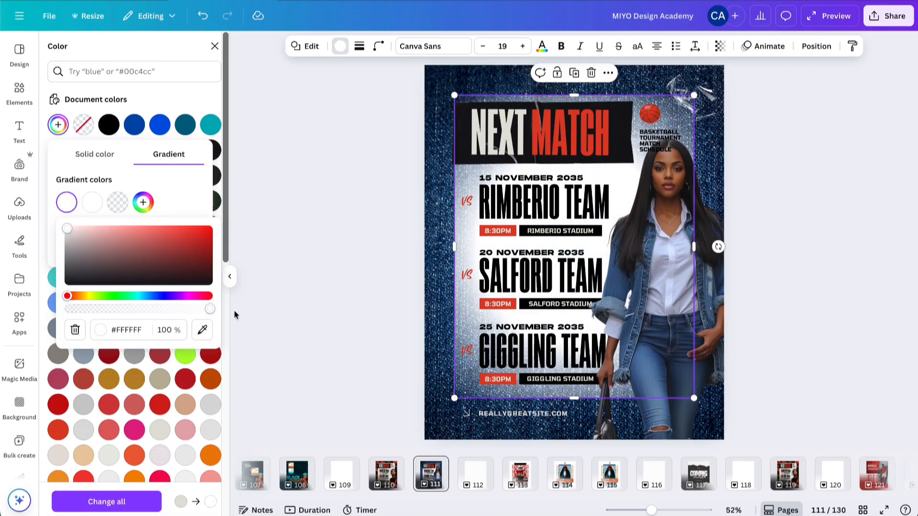
click(93, 203)
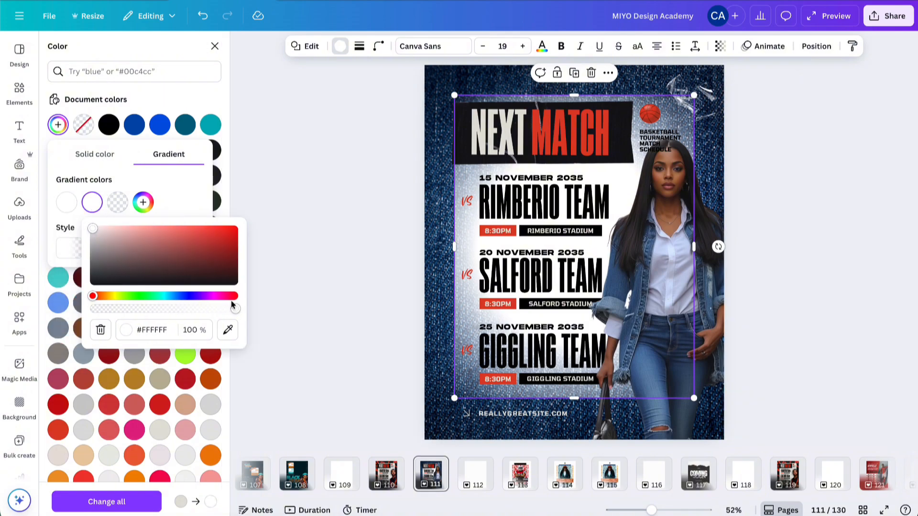
click(120, 197)
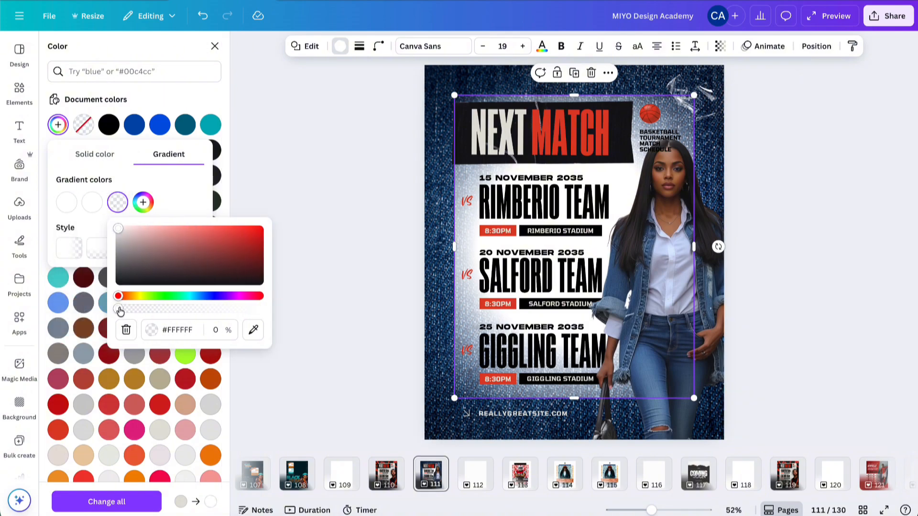
drag(120, 312, 218, 310)
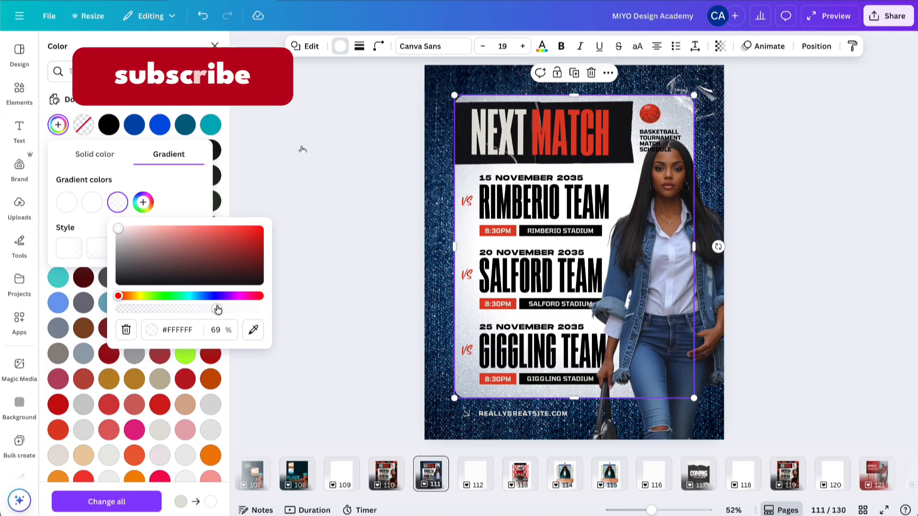
drag(218, 310, 219, 310)
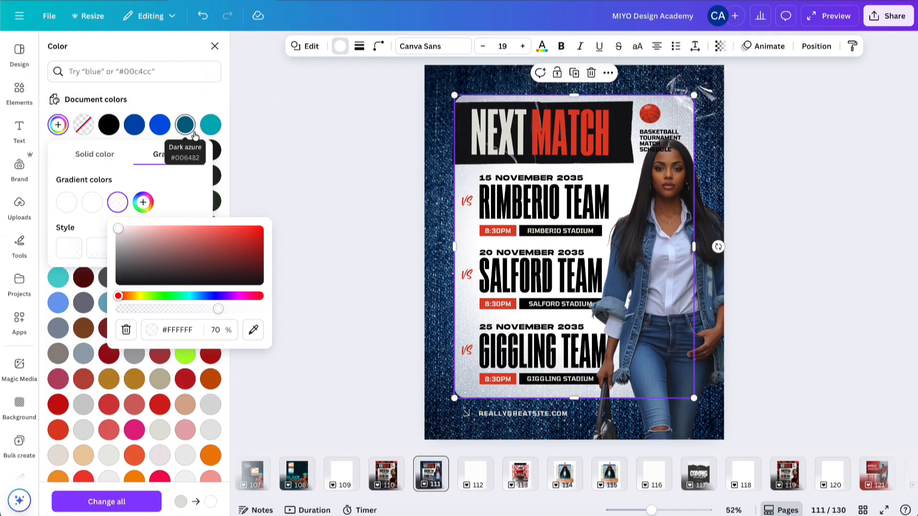
click(320, 148)
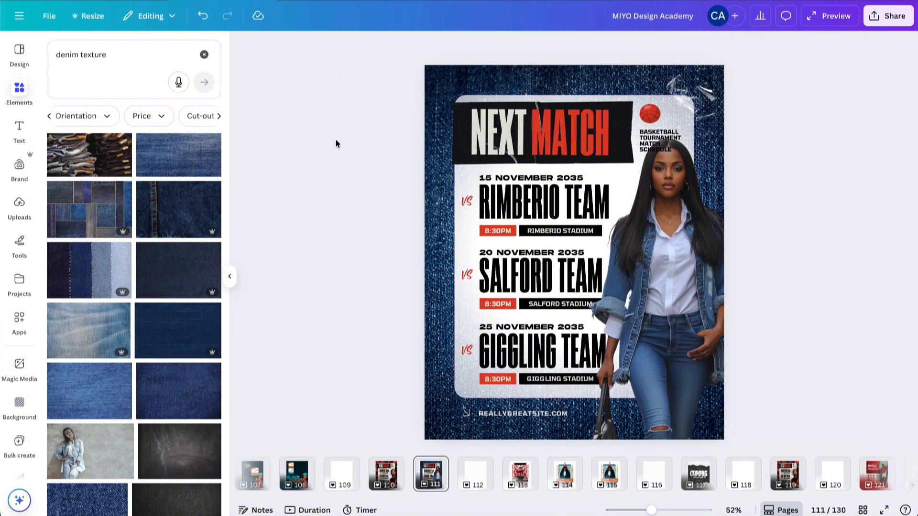
Search the elements for "dark blue tape" as a replacement for the black tape behind the NEXT MATCH title
click(455, 154)
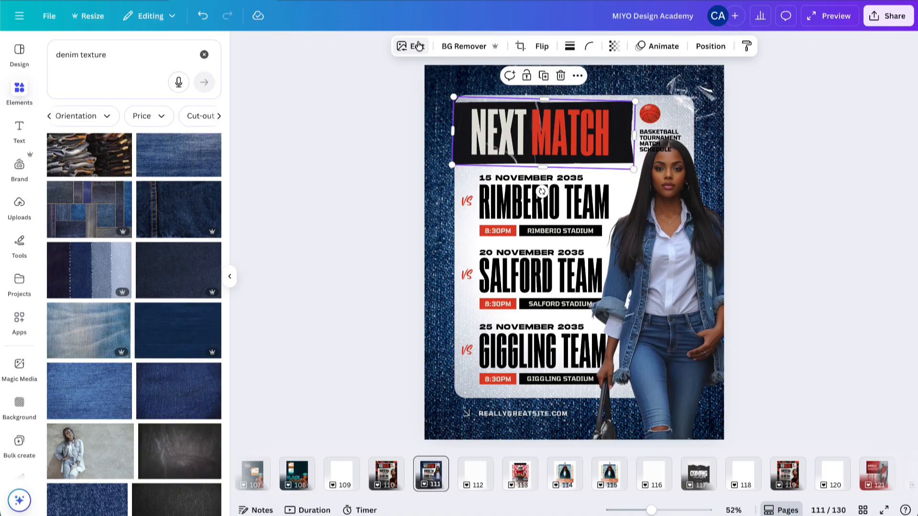
click(128, 52)
text(blue tape)
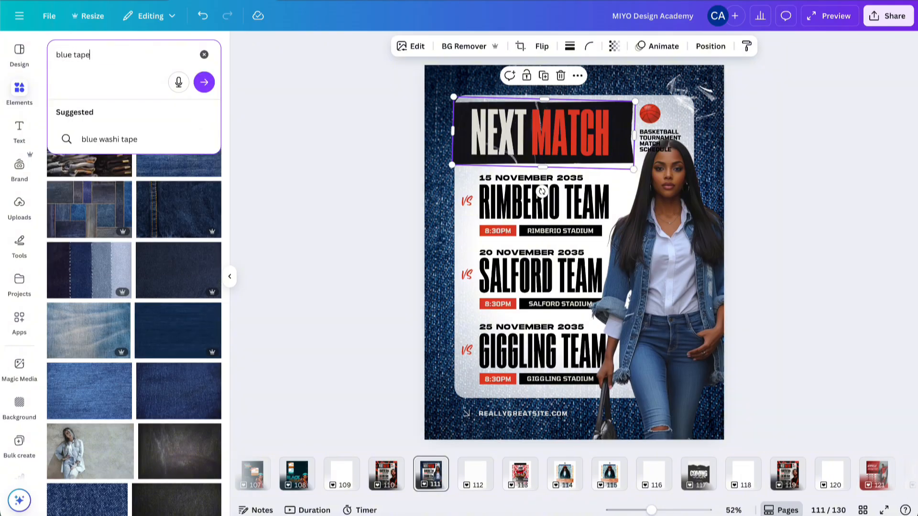
text(dark)
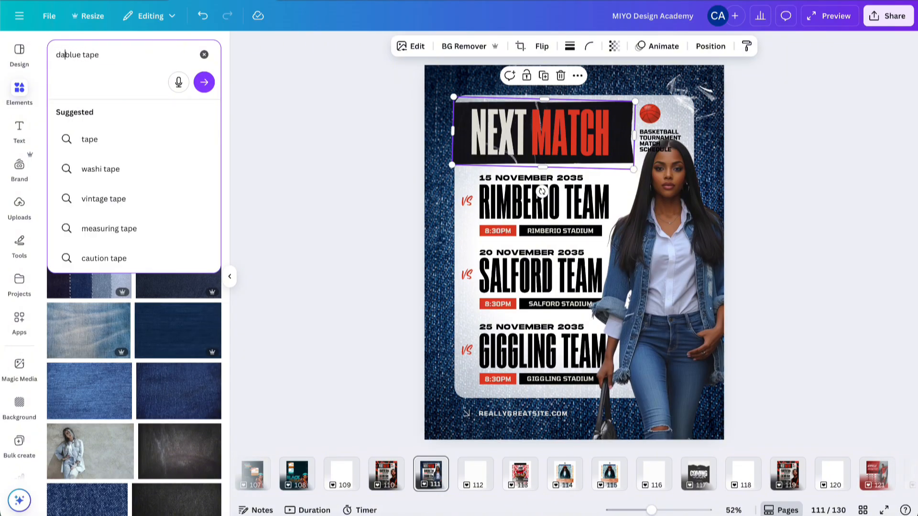
key(Return)
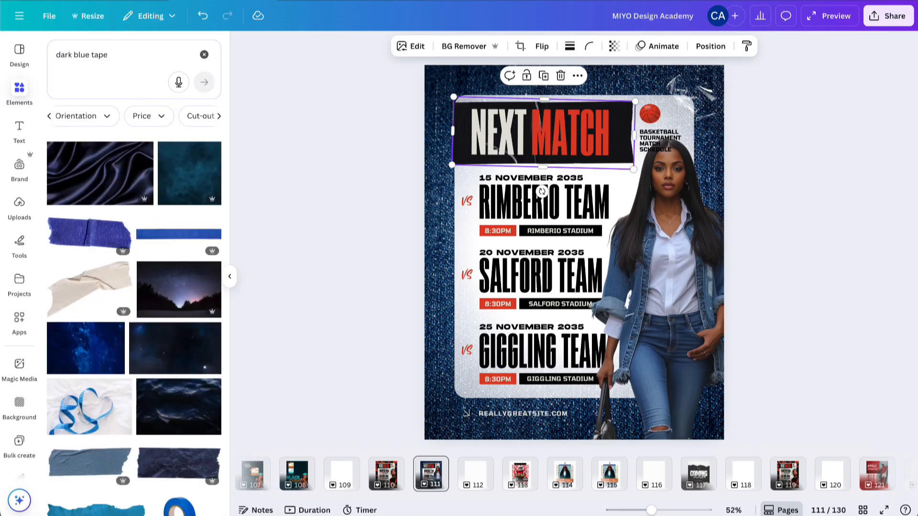
Try adding the torn violet-blue tape to the poster, delete it, and look through further tape results
click(74, 234)
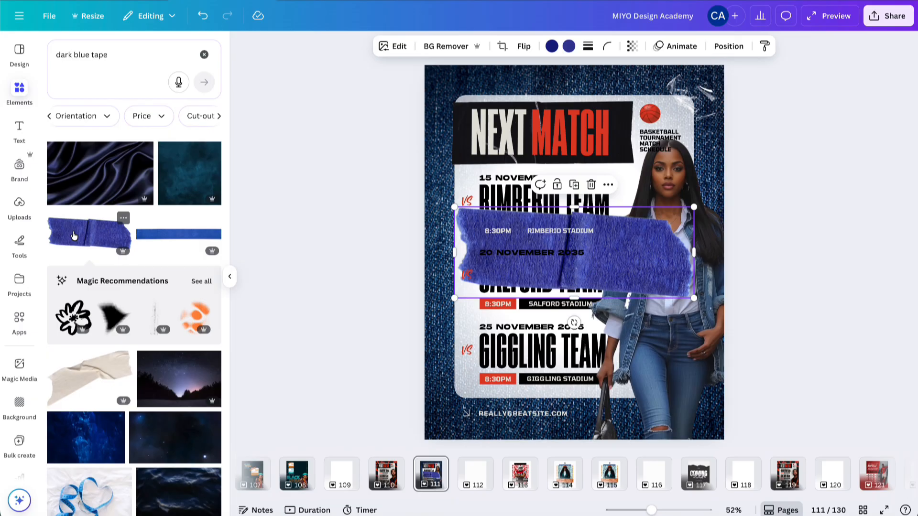
key(Delete)
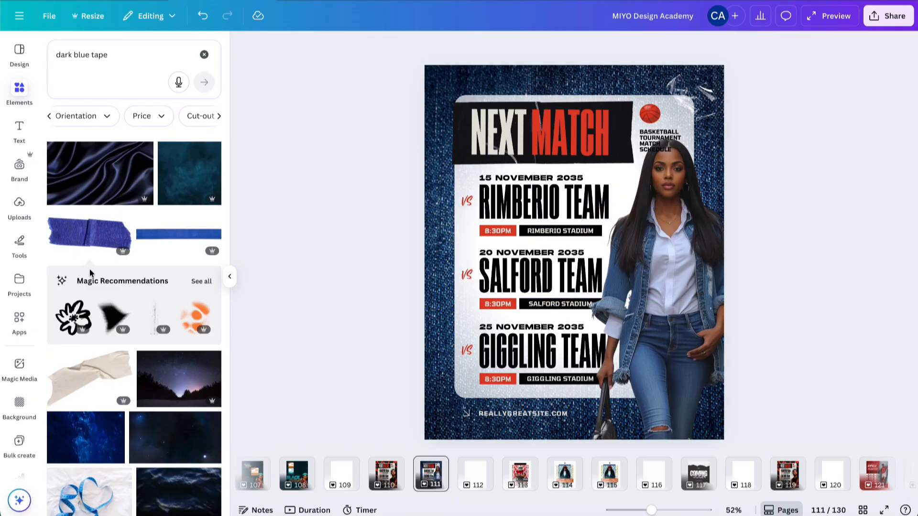
scroll(89, 271, down, 5)
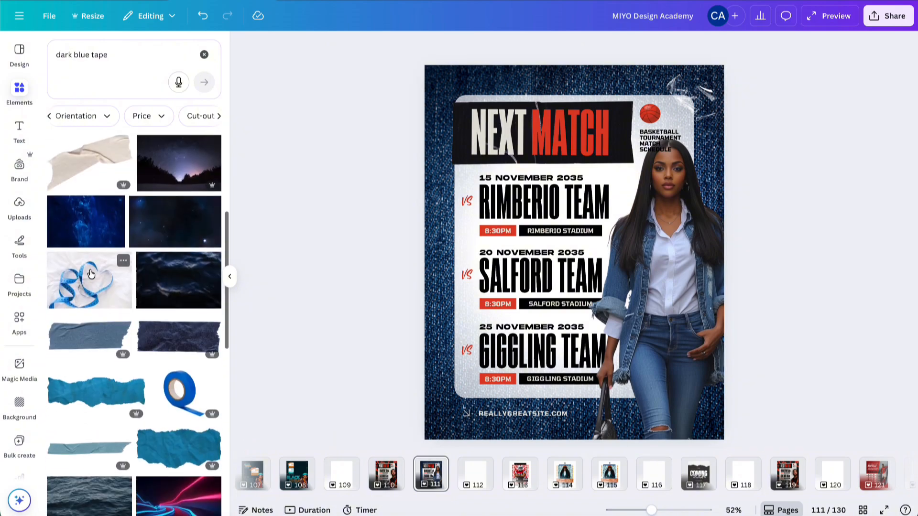
scroll(91, 273, down, 2)
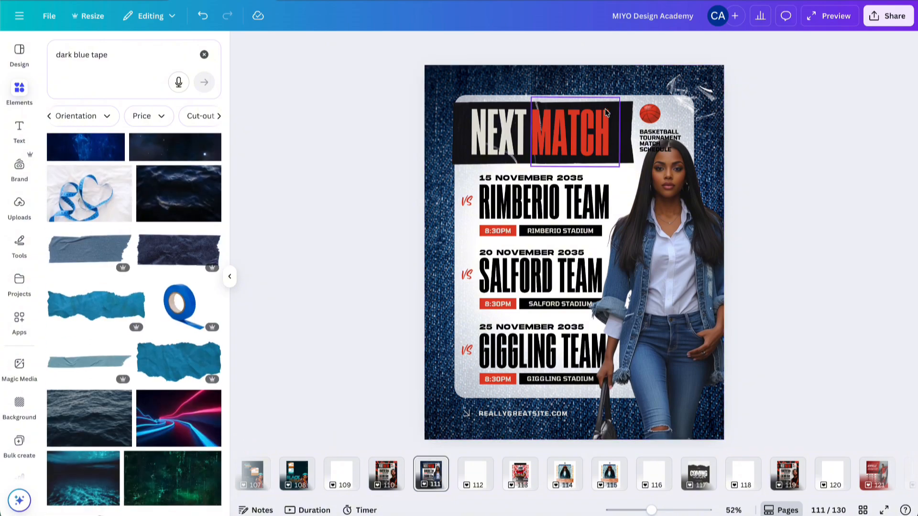
Apply the Sea Blue duotone effect to the black tape behind the NEXT MATCH title
click(627, 117)
click(400, 48)
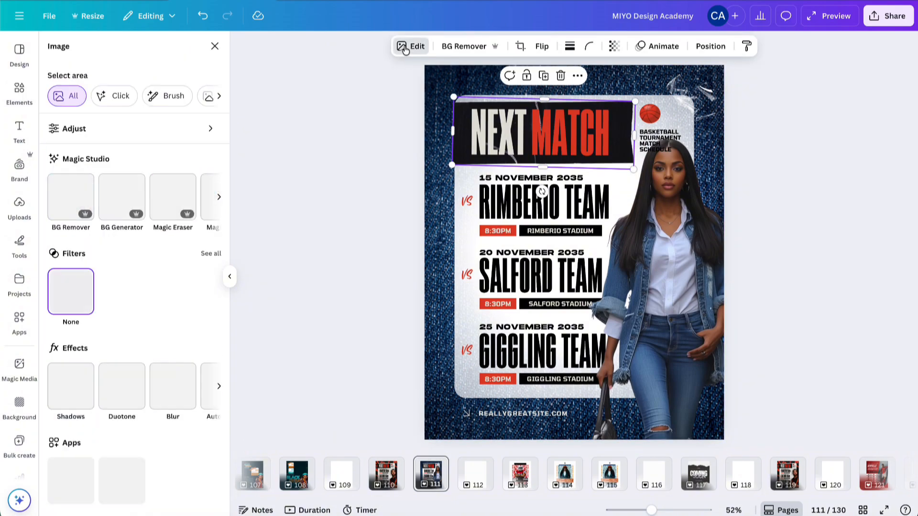
click(121, 395)
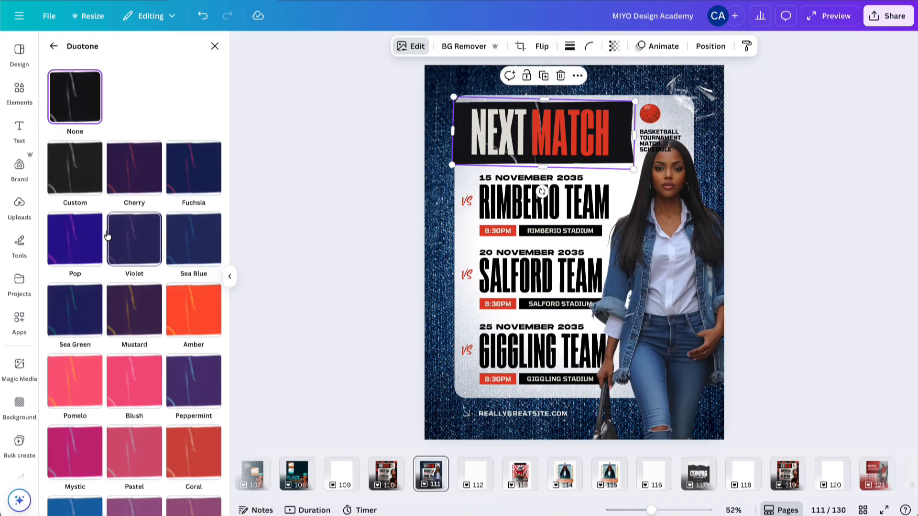
click(190, 233)
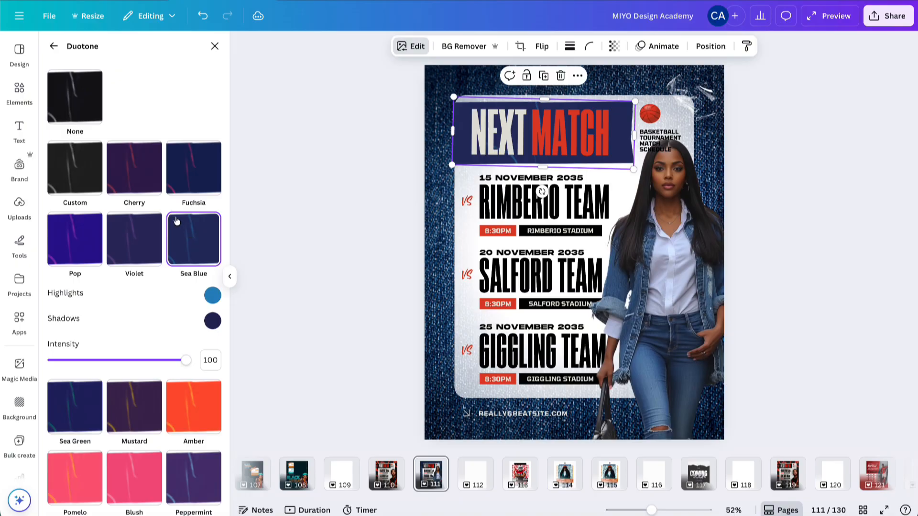
Set the title tape's duotone shadows to #080929 and its highlights to #055584
click(213, 321)
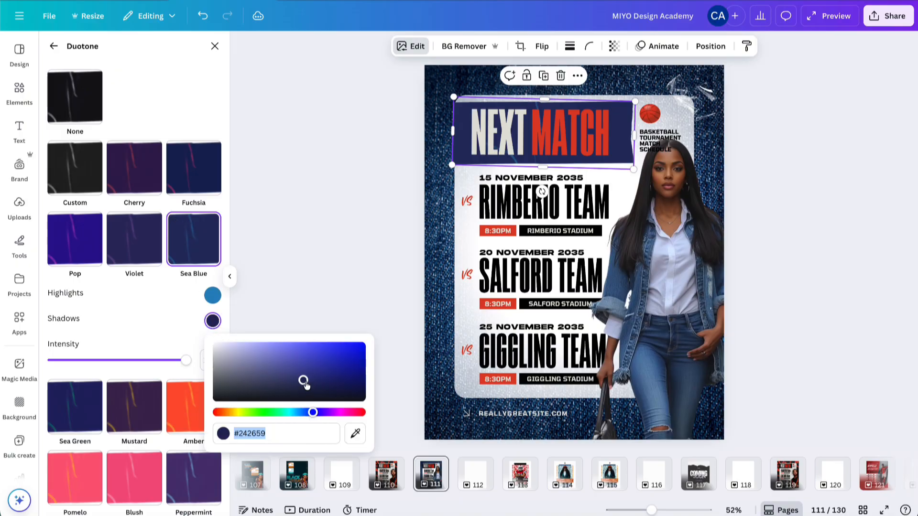
drag(304, 381, 333, 389)
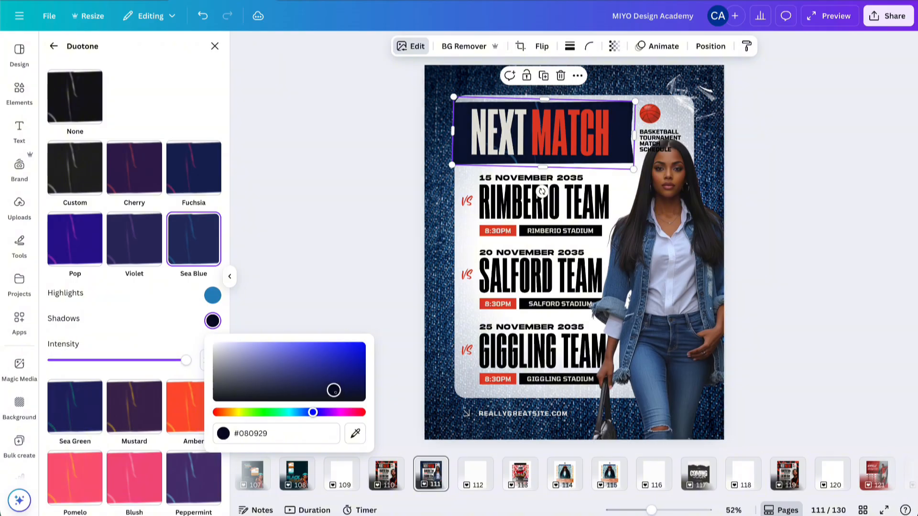
click(212, 297)
drag(353, 361, 345, 353)
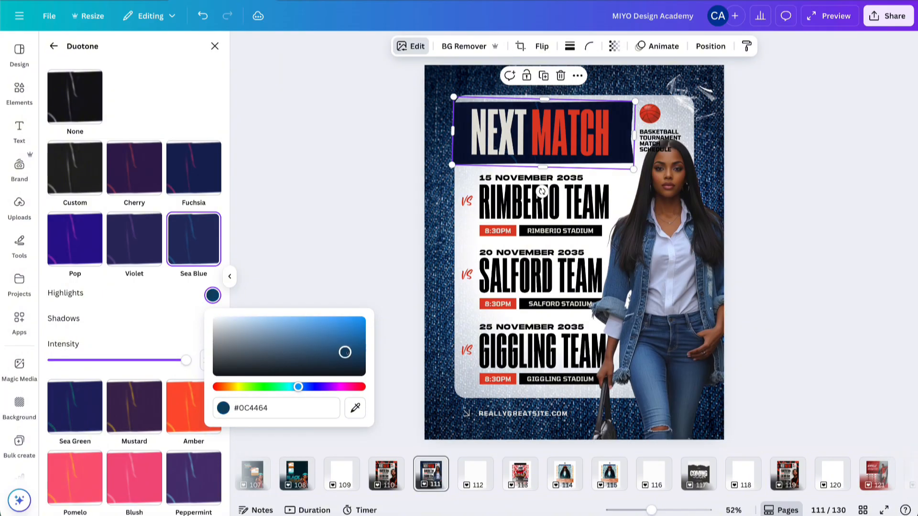
click(361, 350)
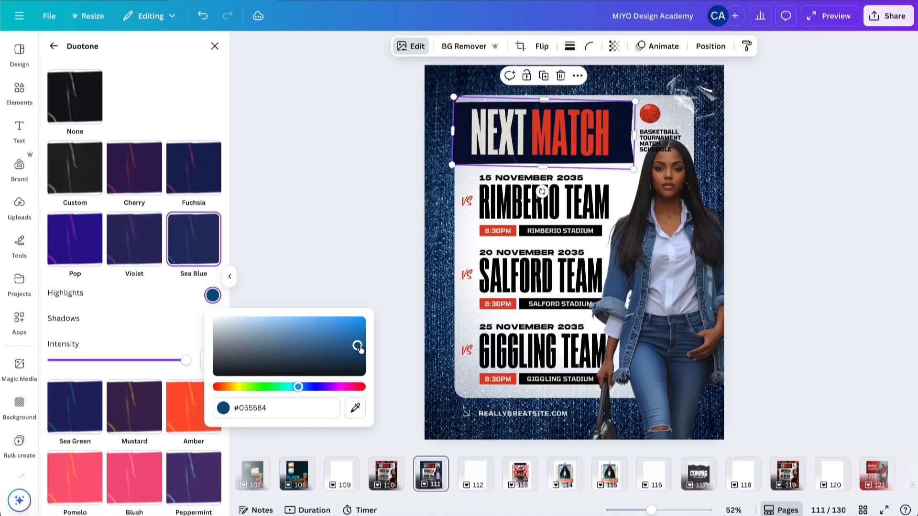
click(368, 253)
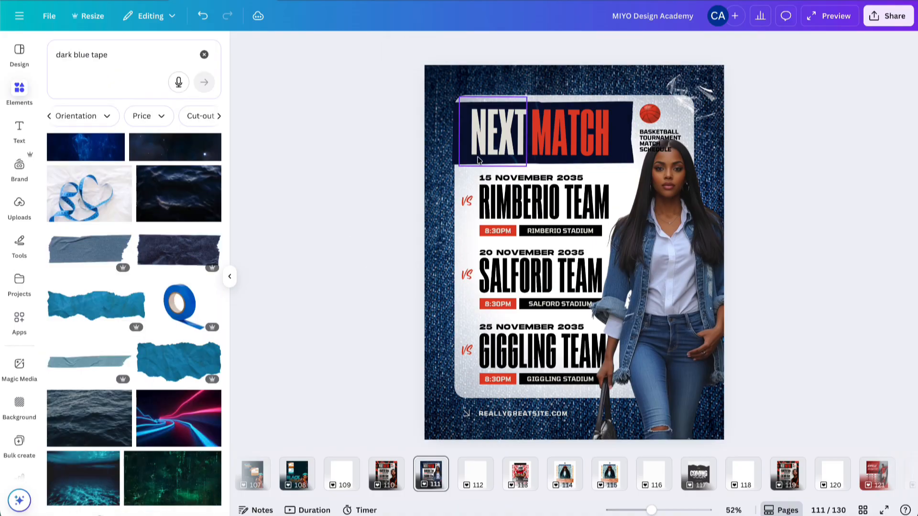
Select the title words NEXT and MATCH together with the three team names and open the font choices for them
click(511, 141)
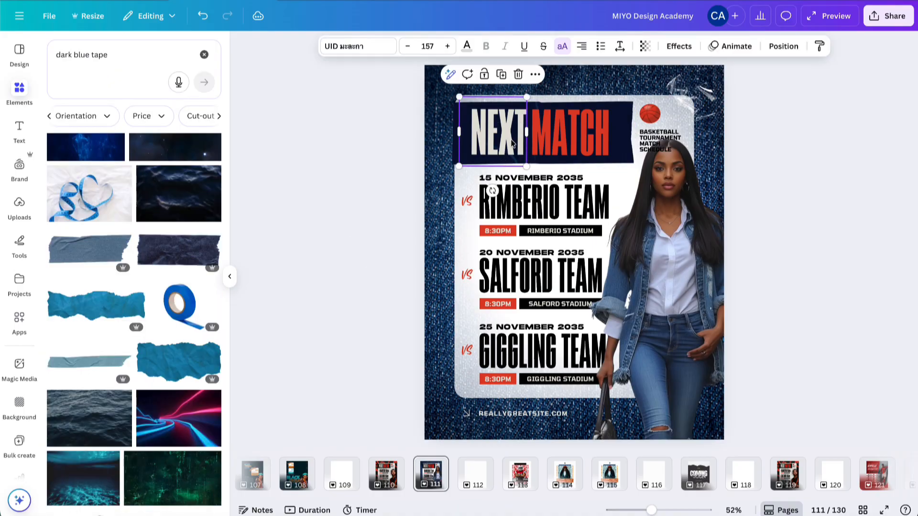
shift+click(555, 137)
shift+click(550, 201)
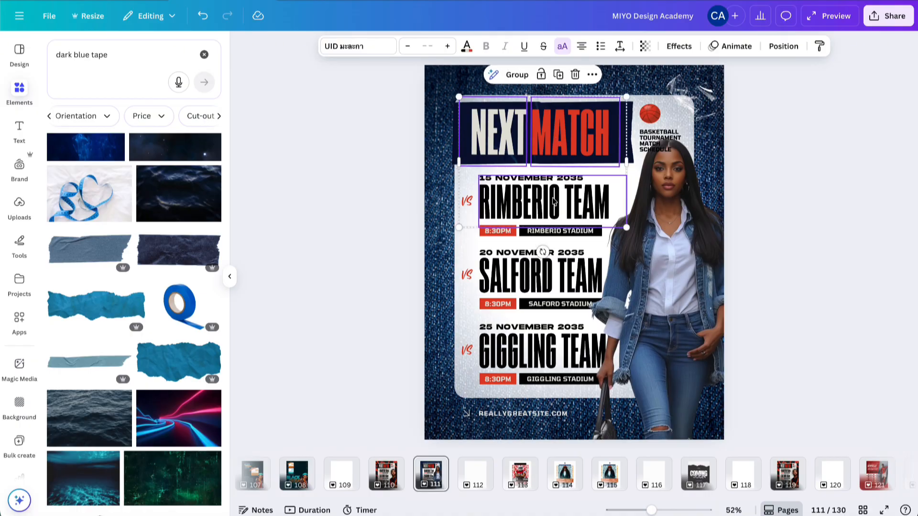
shift+click(548, 280)
shift+click(548, 353)
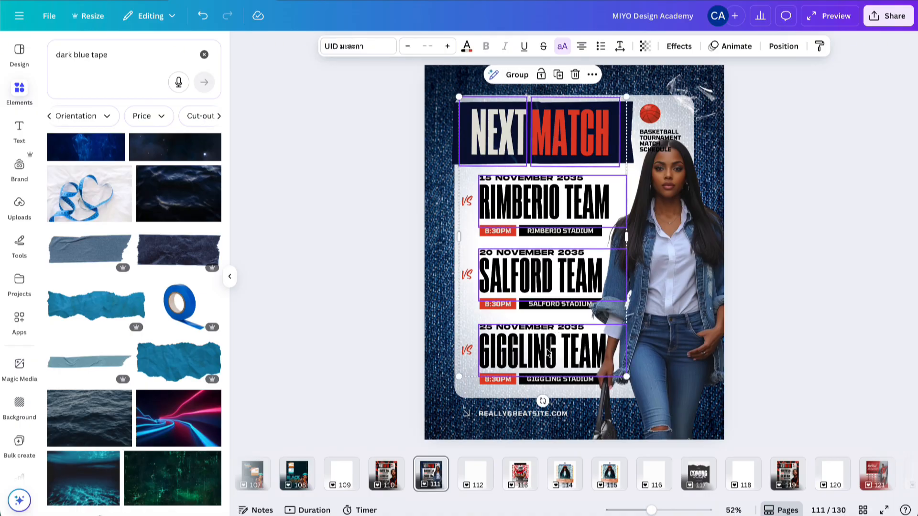
click(372, 46)
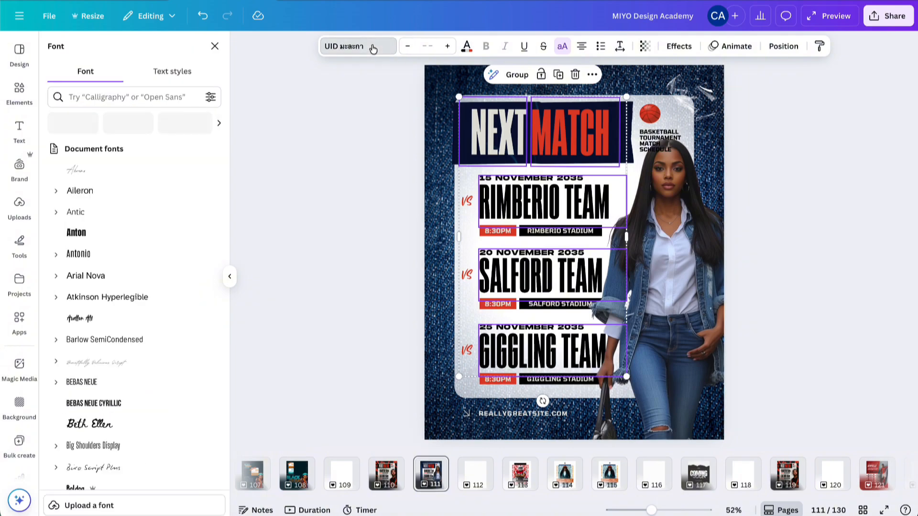
Try the Anton font on the selected title words and team names, and replace it with Impact
click(98, 233)
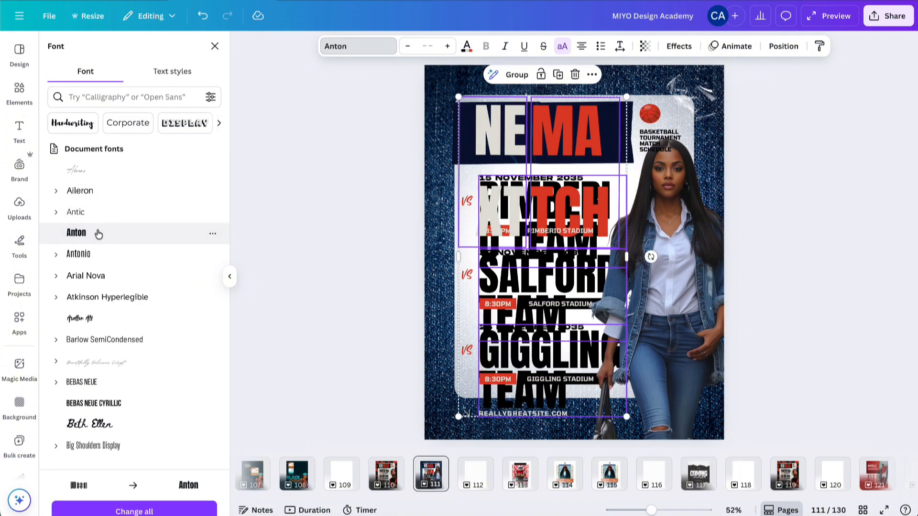
click(98, 96)
text(impact)
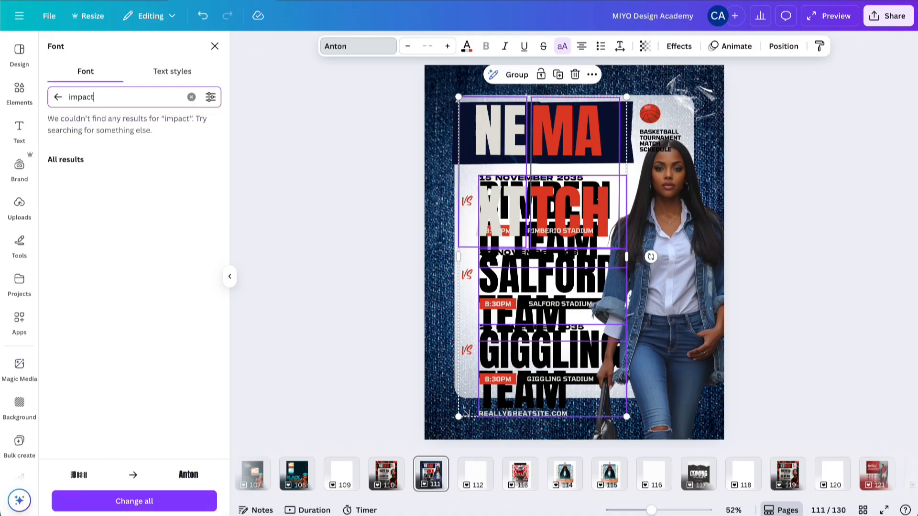
click(71, 156)
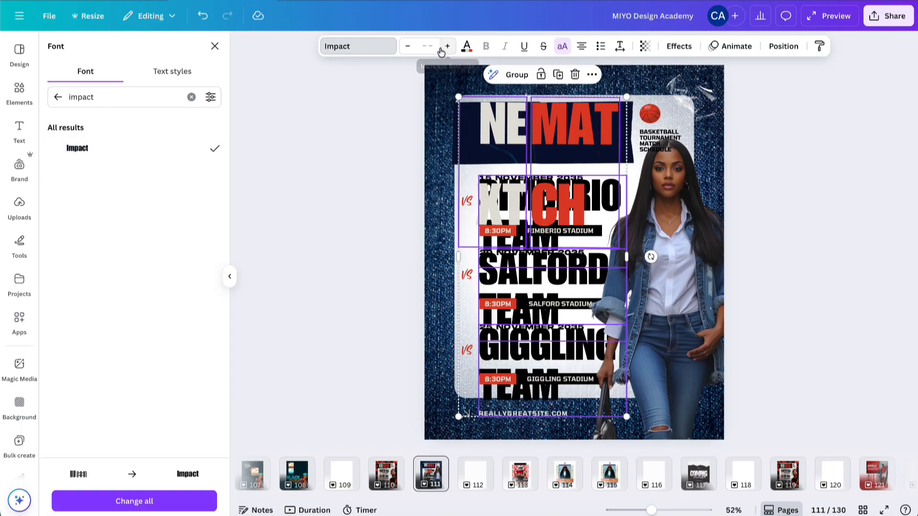
Reduce the font size of the selected title words and team names in repeated small increments
click(408, 47)
click(408, 46)
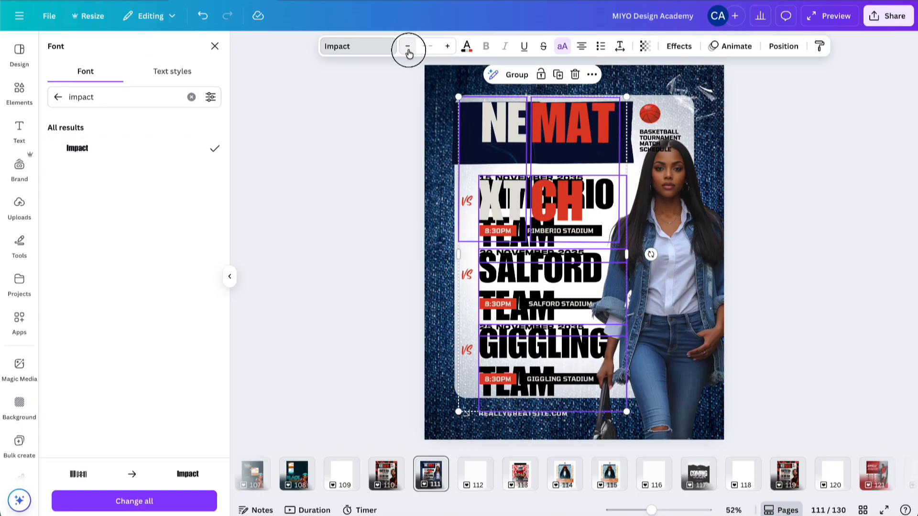
click(408, 47)
click(408, 47)
click(408, 46)
click(408, 47)
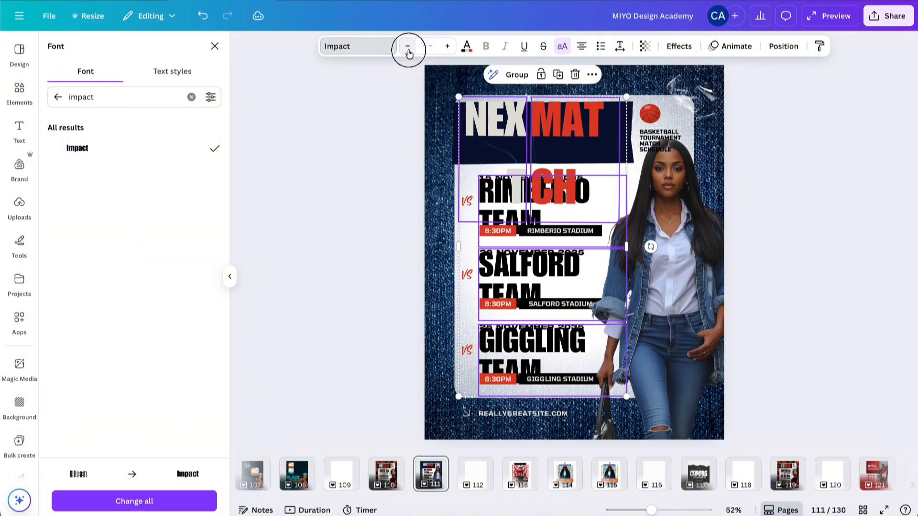
click(407, 46)
click(407, 46)
click(407, 46)
click(408, 46)
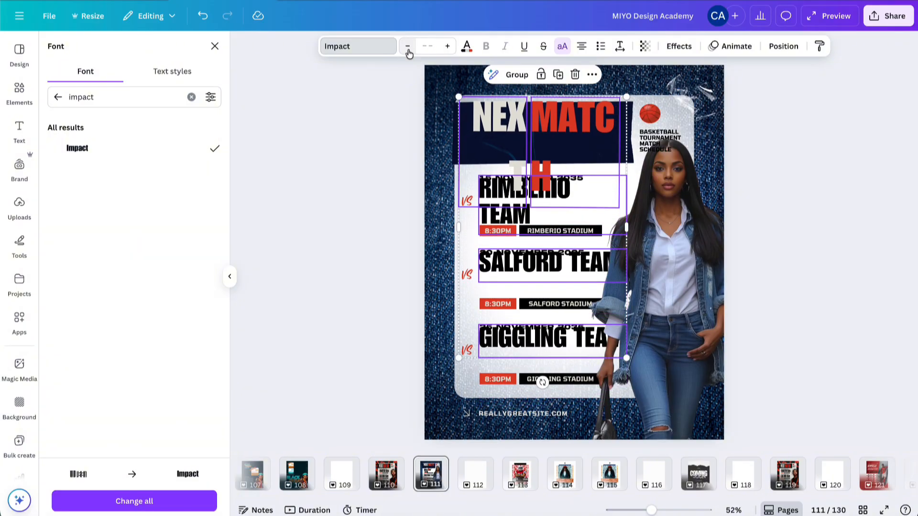
Clear the "impact" font search, browse the font style categories and list the Narrow fonts
click(191, 98)
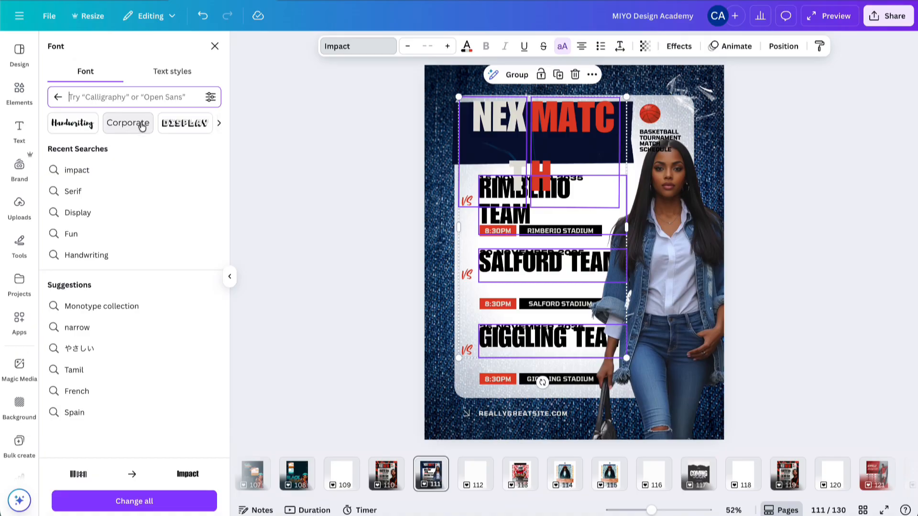
click(219, 125)
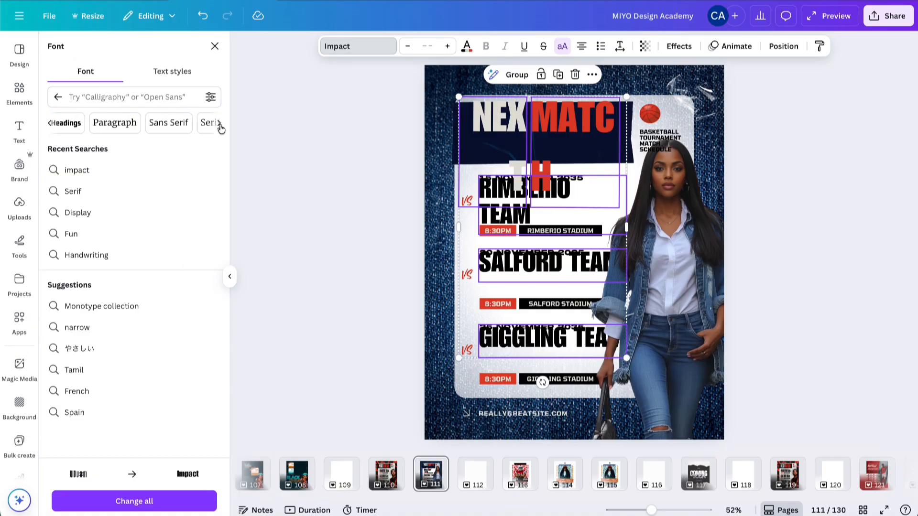
click(220, 125)
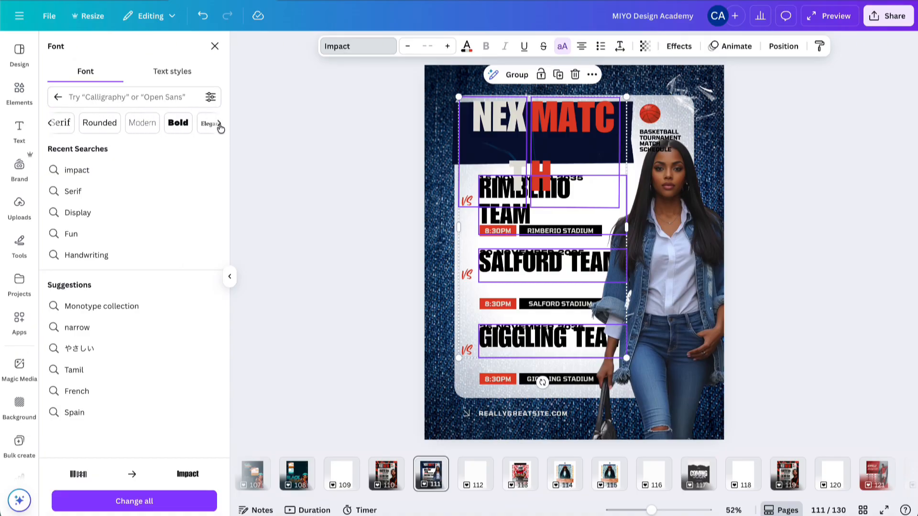
click(221, 125)
click(220, 125)
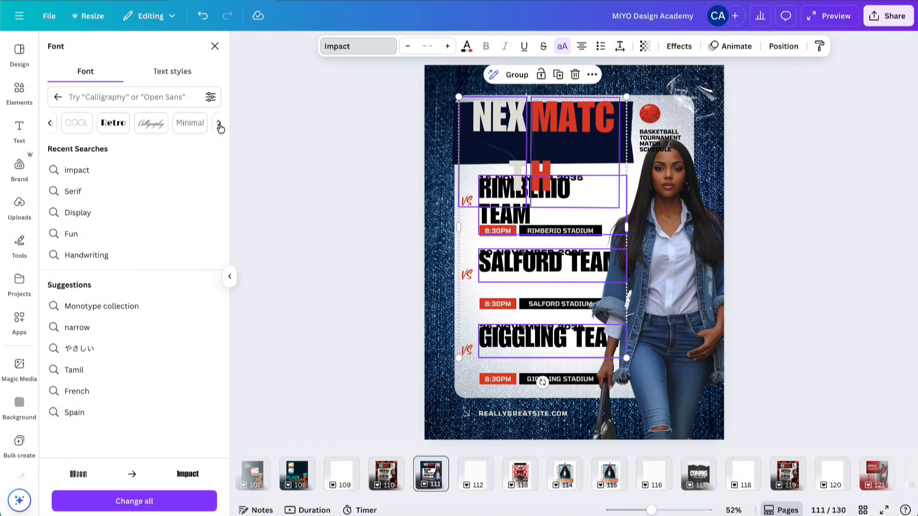
click(221, 125)
click(220, 126)
click(220, 125)
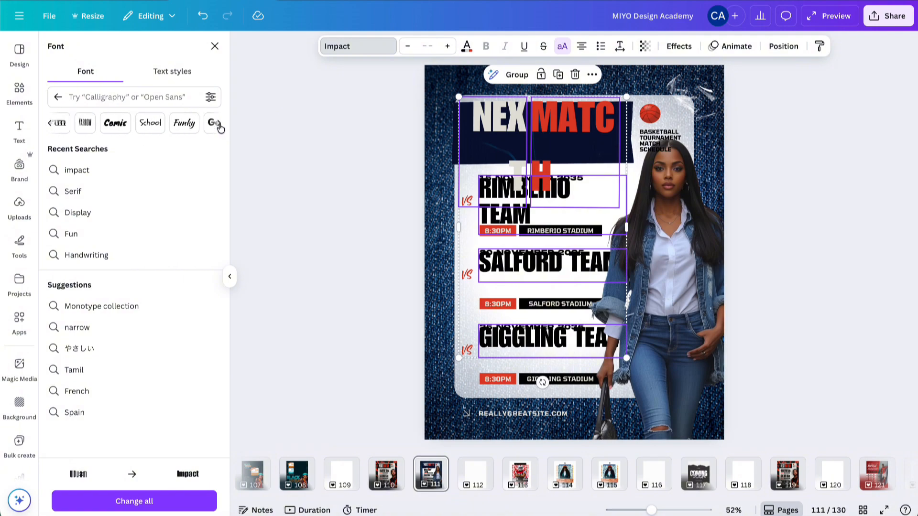
click(220, 126)
click(220, 125)
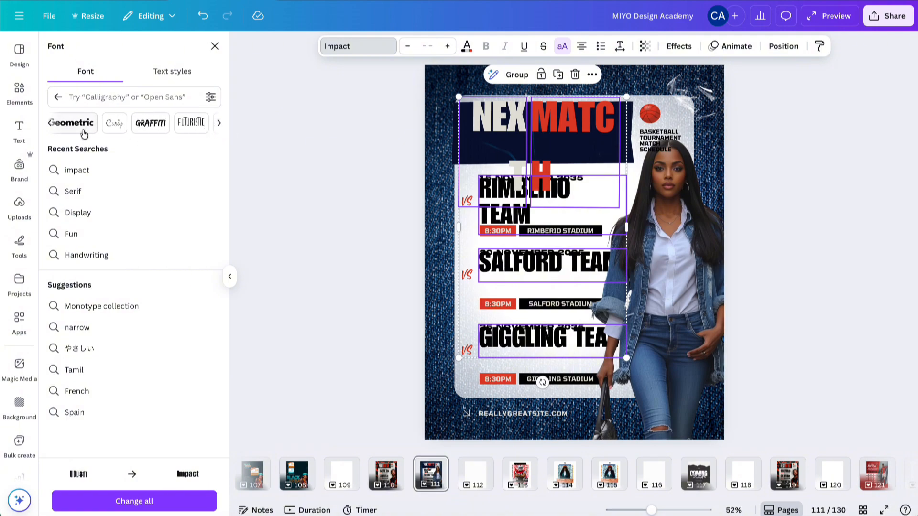
click(50, 124)
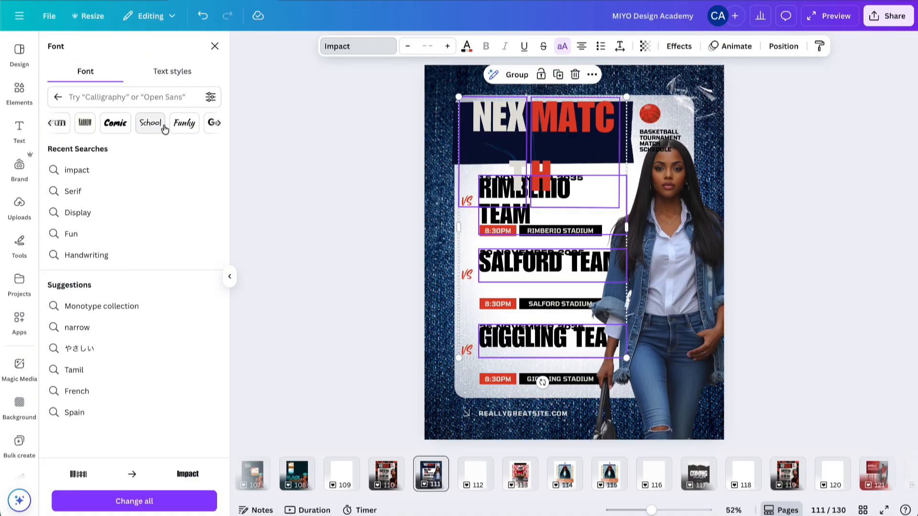
click(84, 124)
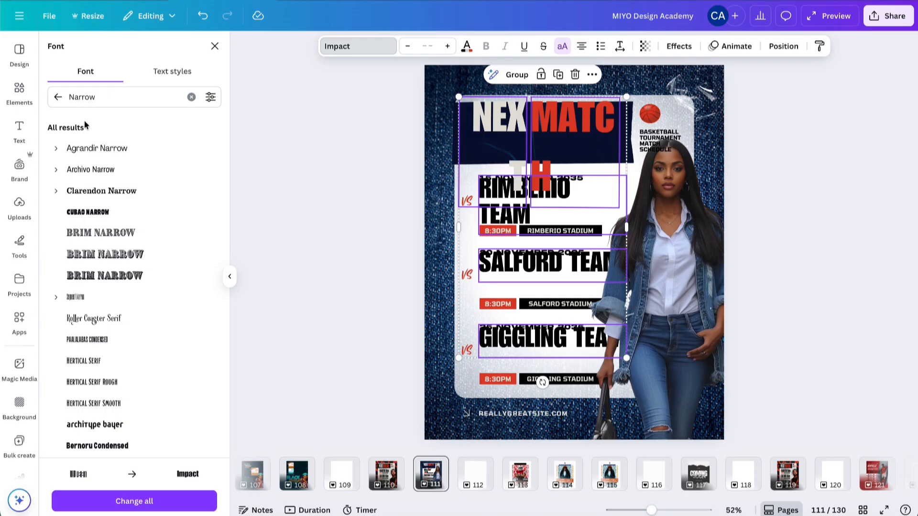
Apply the League Gothic font from the Narrow results to the selected title words and team names
scroll(115, 248, down, 3)
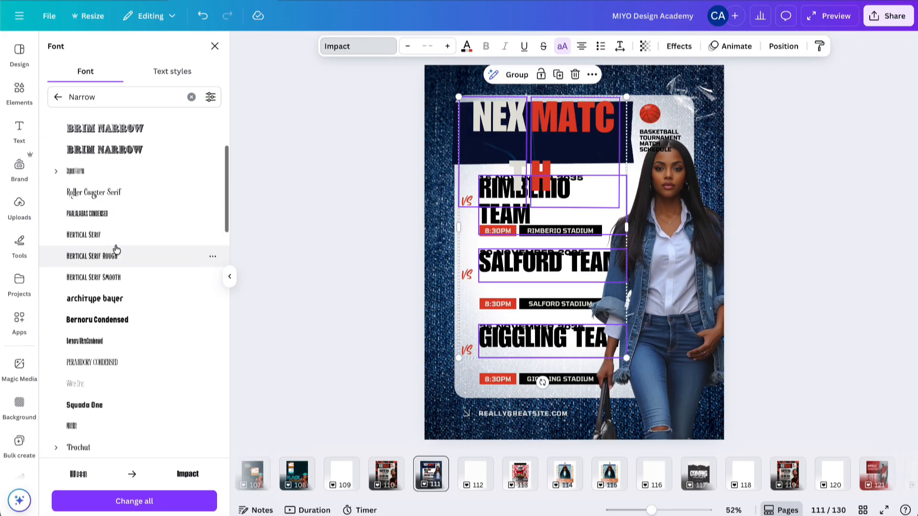
scroll(116, 249, down, 4)
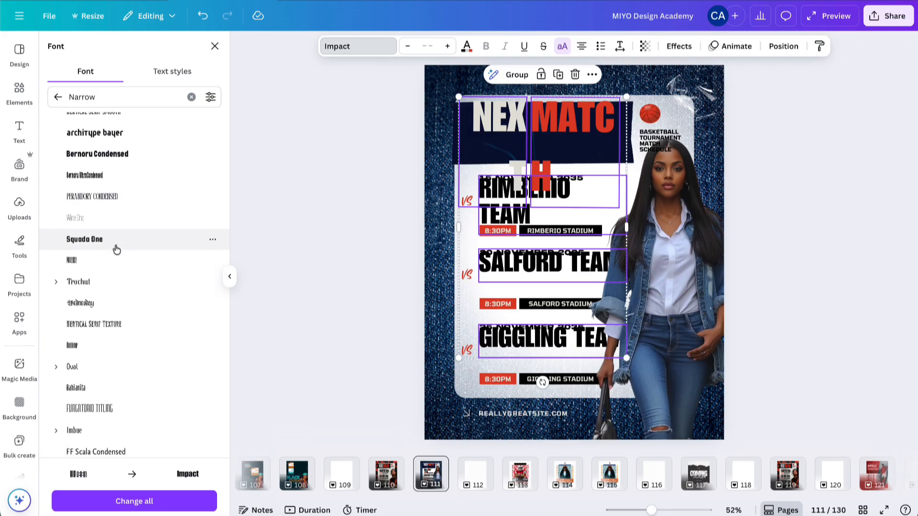
scroll(116, 249, down, 6)
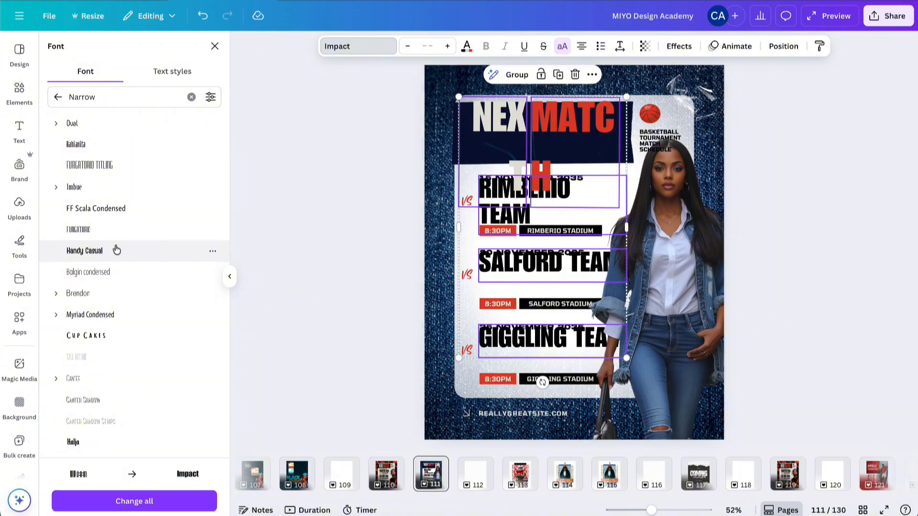
scroll(116, 249, down, 3)
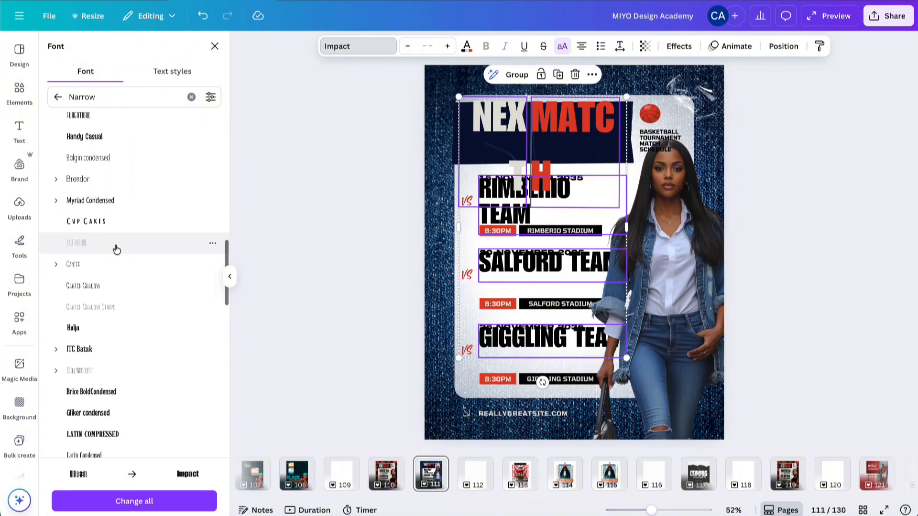
scroll(116, 249, down, 4)
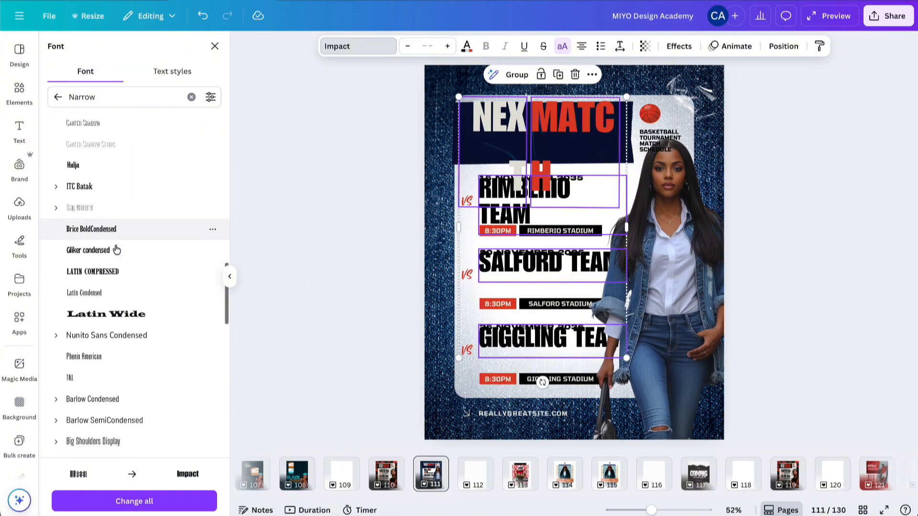
scroll(116, 249, down, 5)
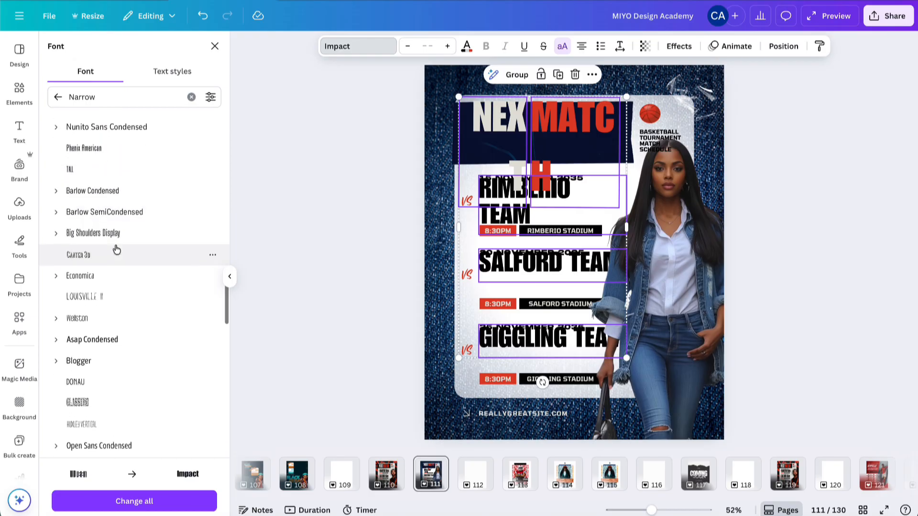
scroll(116, 249, down, 3)
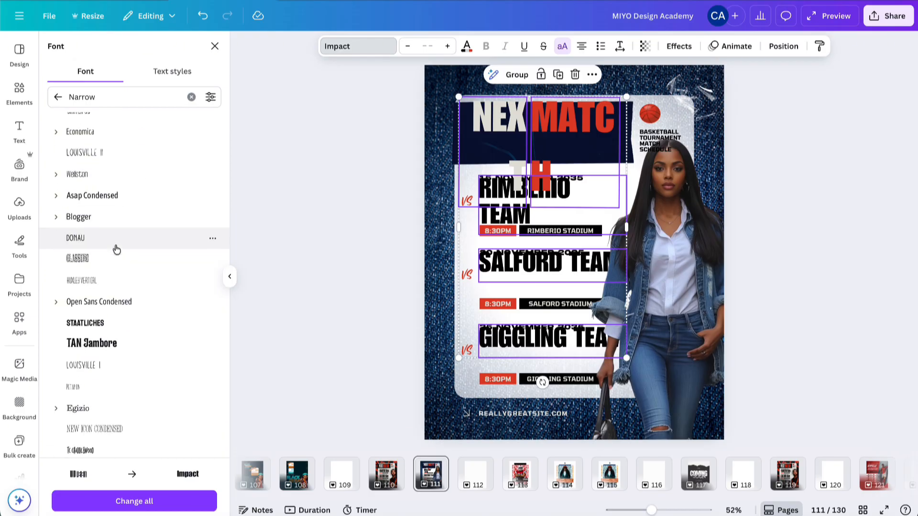
scroll(117, 249, down, 3)
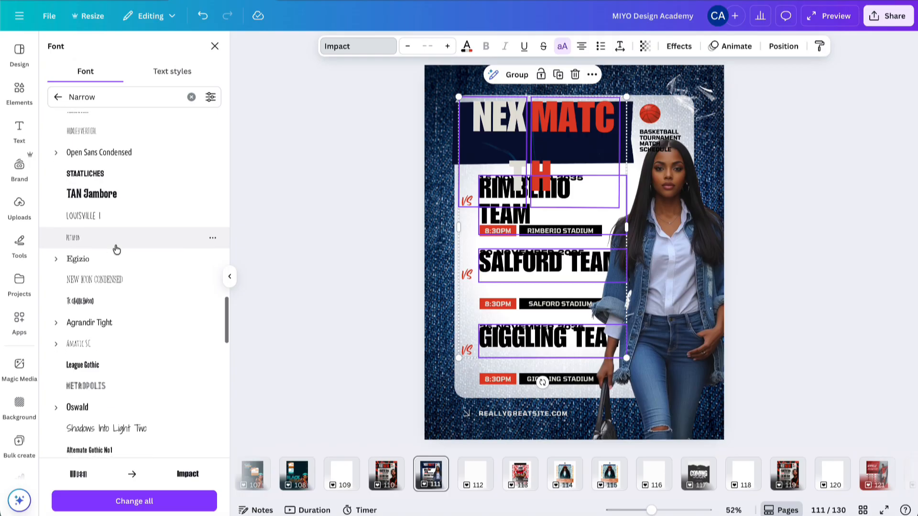
scroll(116, 249, down, 3)
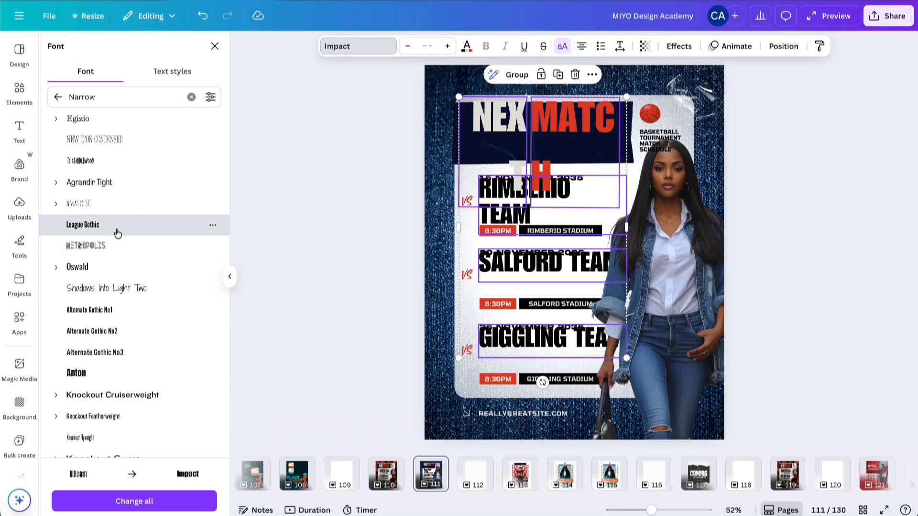
click(117, 233)
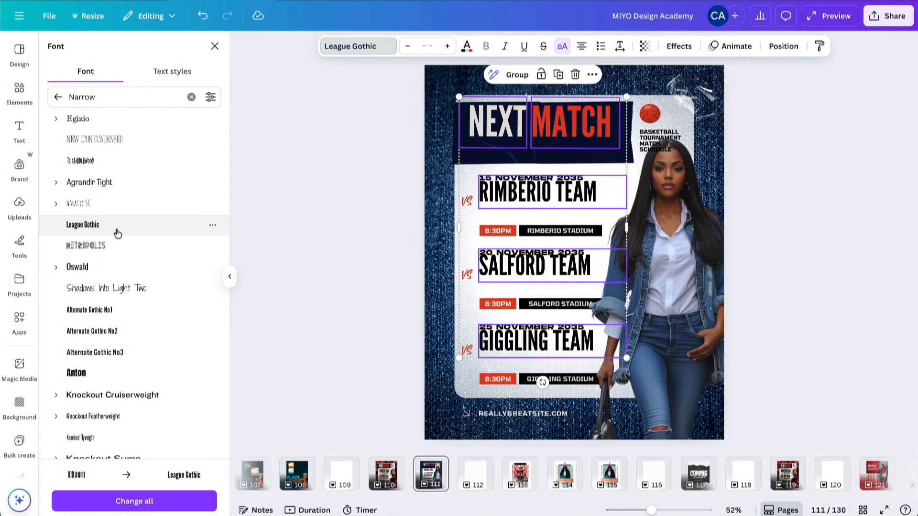
Enlarge the selected title words and team names slightly, bringing the MATCH title word to font size 126
click(447, 47)
click(447, 47)
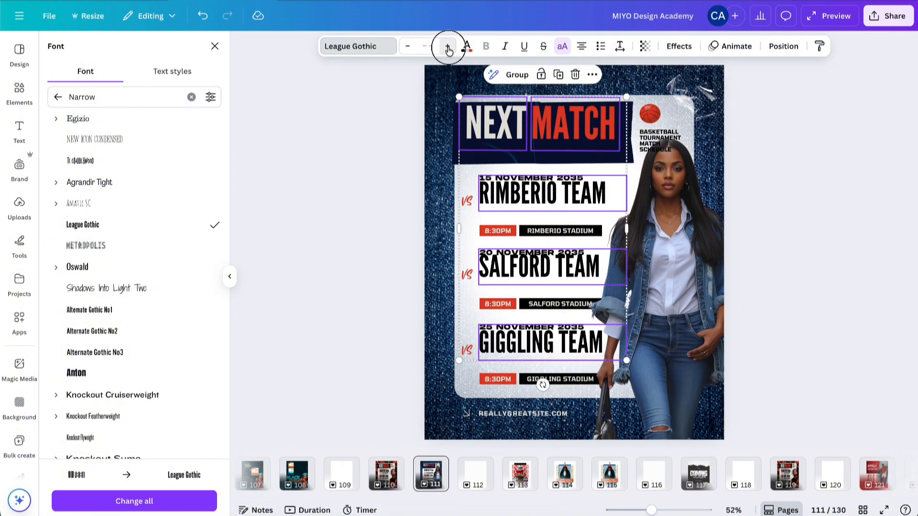
click(448, 47)
click(447, 47)
click(447, 47)
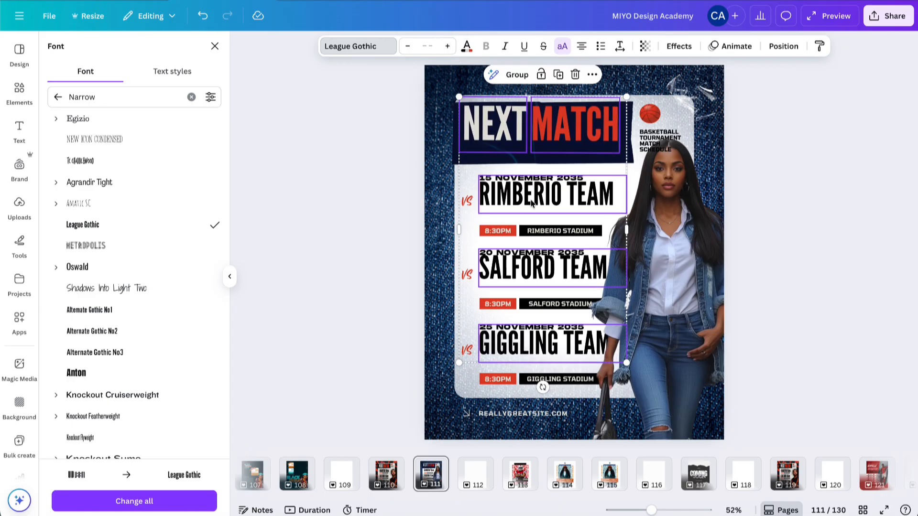
Nudge the title words and team names down to center them on the tape and between their date and stadium lines
key(Down)
key(Down)
key(Down)
key(Down)
key(Down)
key(Down)
key(Down)
key(Down)
key(Down)
key(Down)
key(Down)
key(Down)
key(Down)
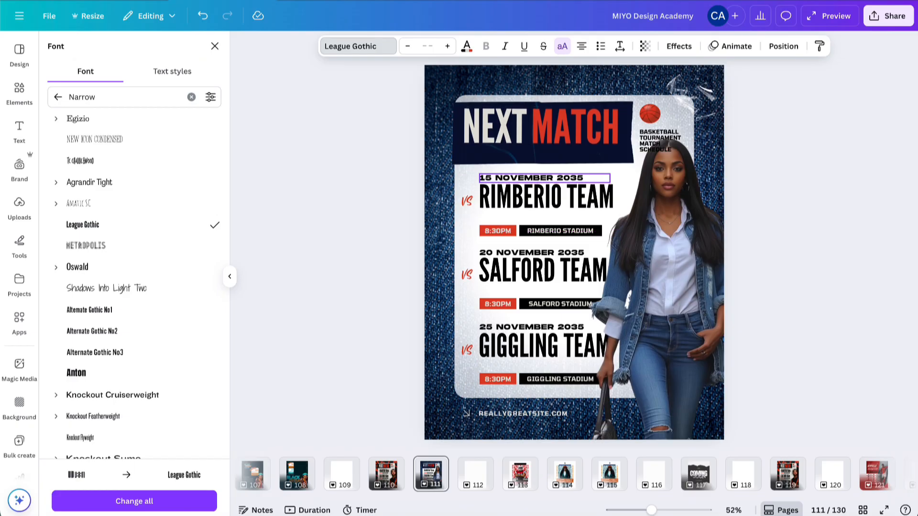
key(Down)
key(Down)
key(Down)
key(Down)
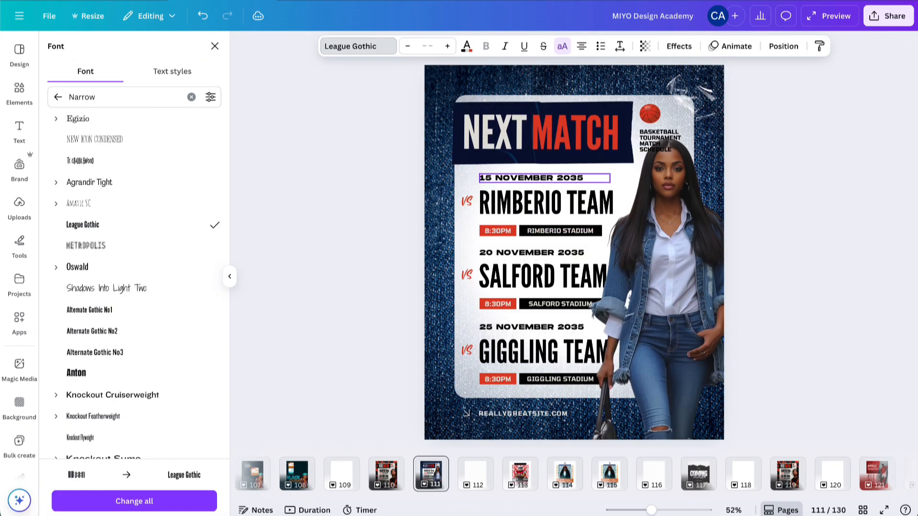
click(803, 197)
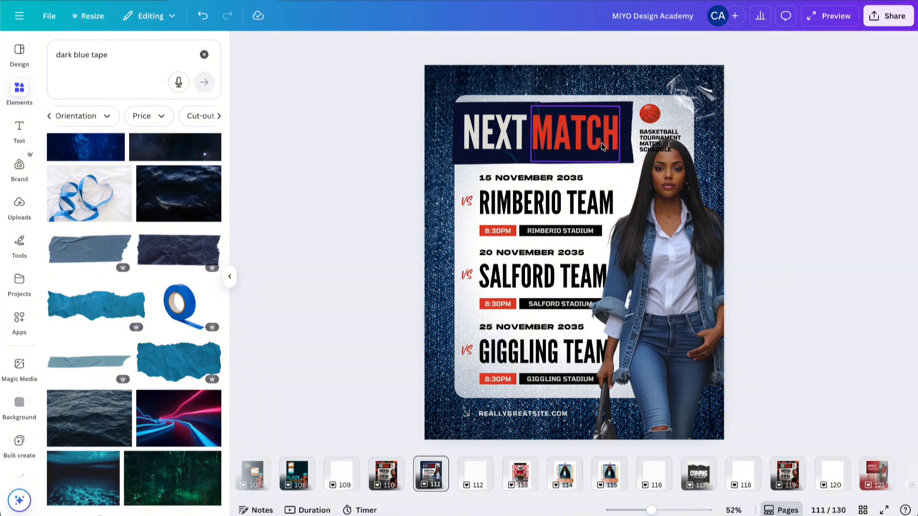
Replace the title word MATCH with FRIDAY and widen its text box so the word fits on one line
click(574, 134)
double_click(574, 134)
text(FRIDAY)
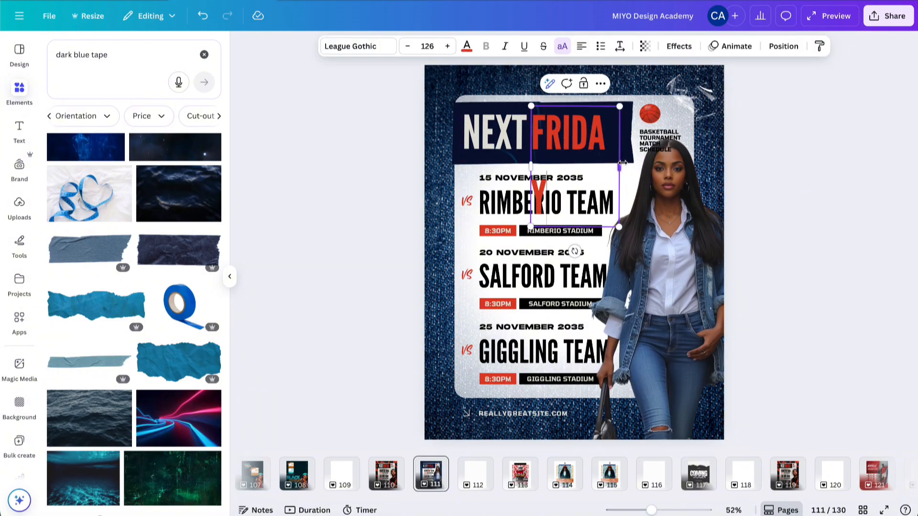
drag(620, 165, 637, 165)
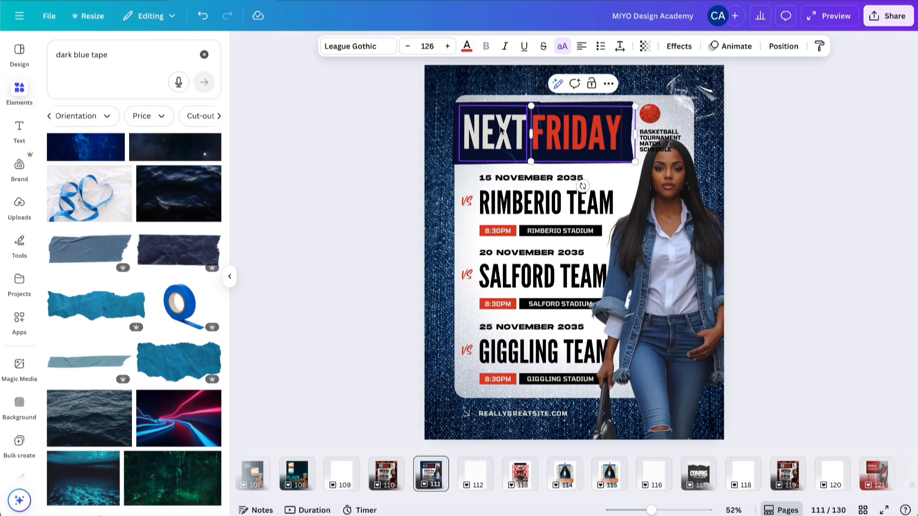
Replace the title word NEXT with DENIM and widen its text box so the word fits on one line
click(495, 132)
double_click(492, 130)
text(DENIM)
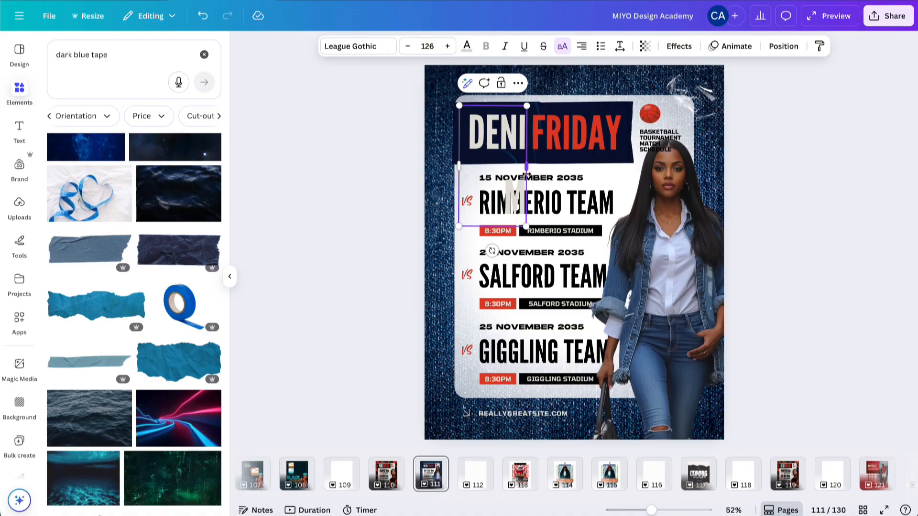
drag(527, 169, 543, 170)
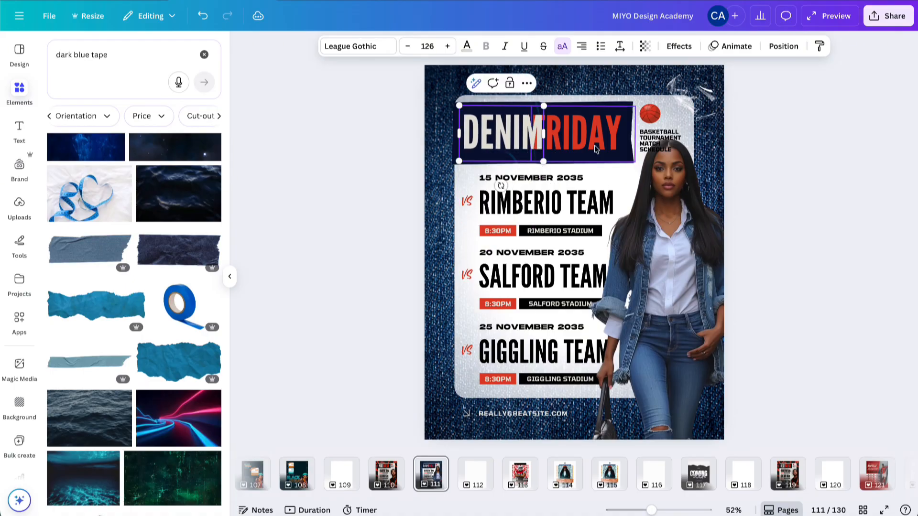
Space the title words apart by moving FRIDAY slightly right and nudging DENIM slightly left
click(767, 150)
drag(606, 139, 612, 140)
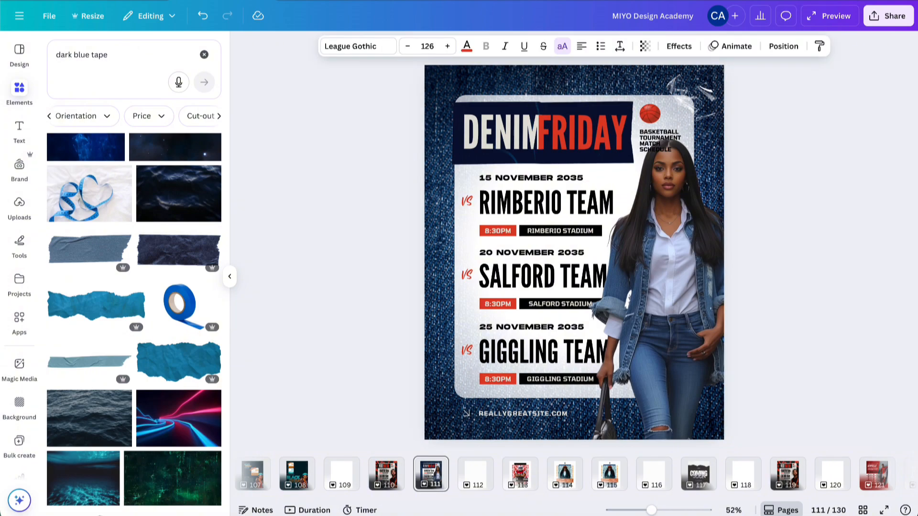
click(584, 140)
click(512, 136)
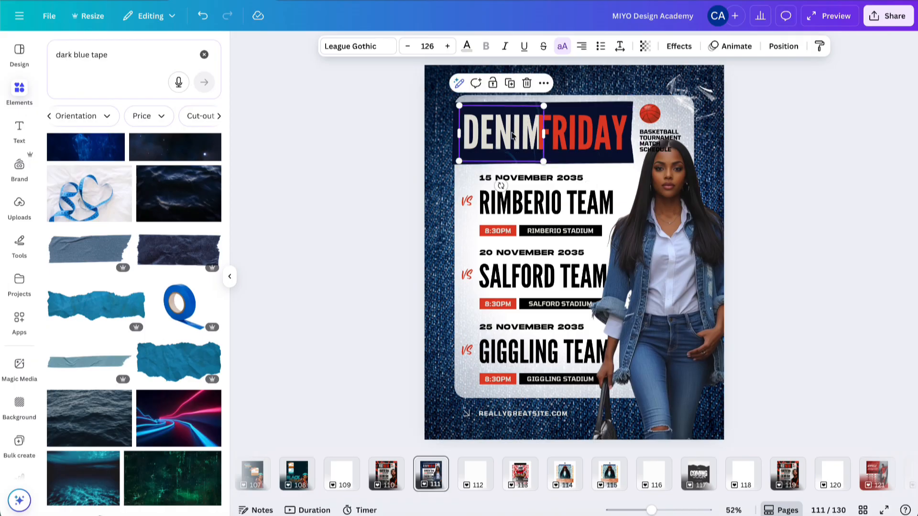
key(Left)
key(Left)
key(Left)
key(Left)
key(Left)
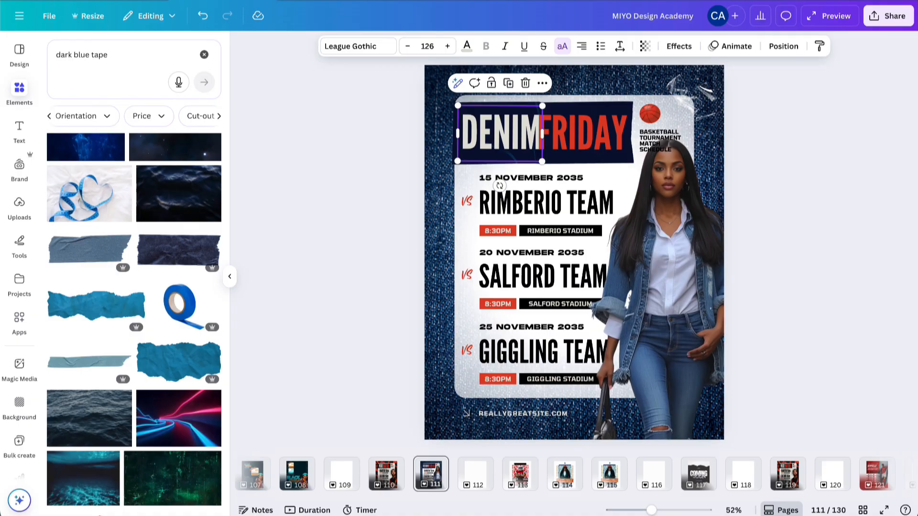
key(Left)
key(Left)
key(Left)
key(Left)
key(Left)
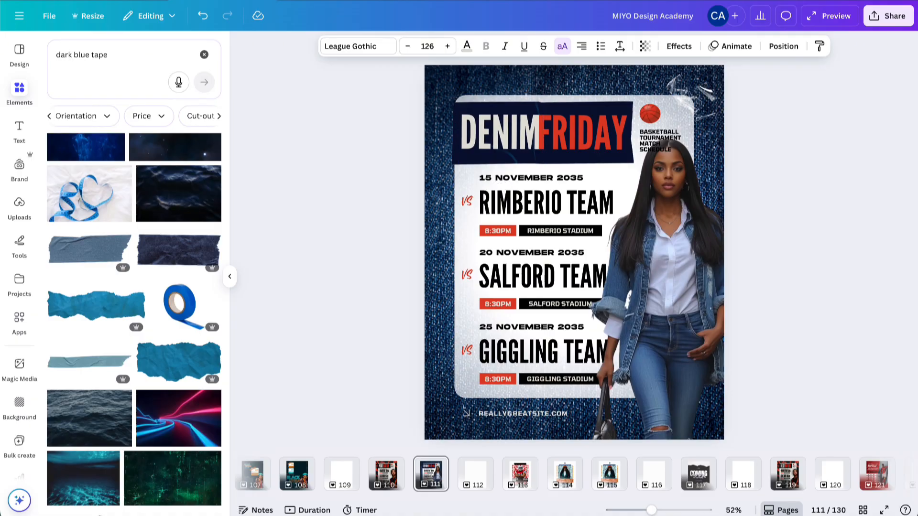
click(780, 148)
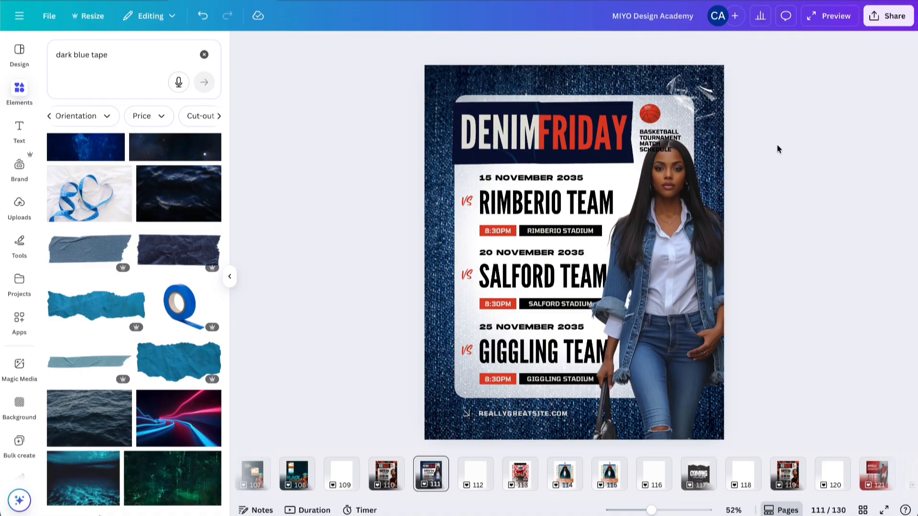
Delete the basketball icon and the basketball tournament match schedule text beside the title
click(659, 141)
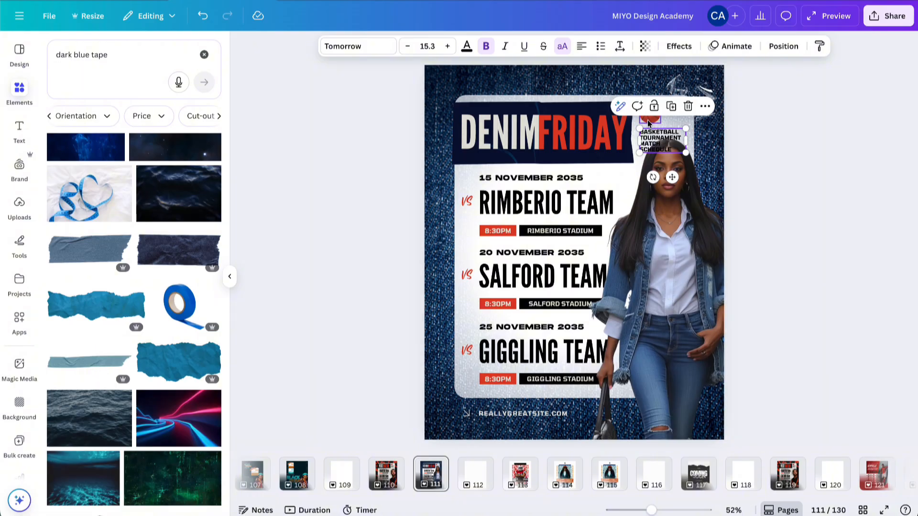
shift+click(647, 122)
key(Delete)
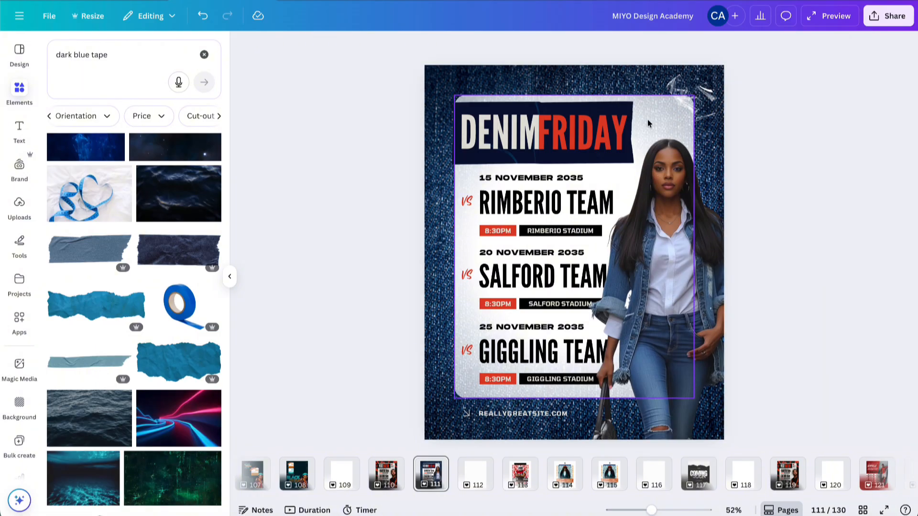
Enlarge the navy tape behind the title to about 677 by 252 so it extends past FRIDAY
click(600, 101)
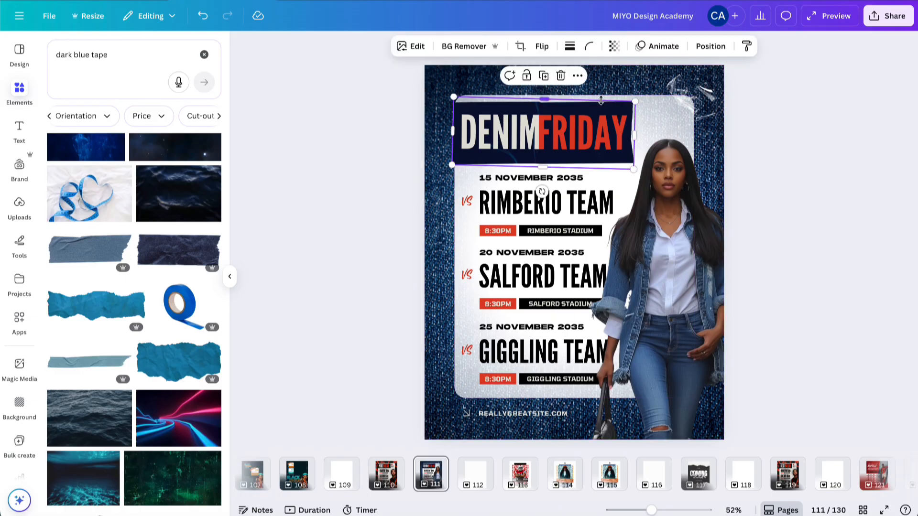
click(588, 139)
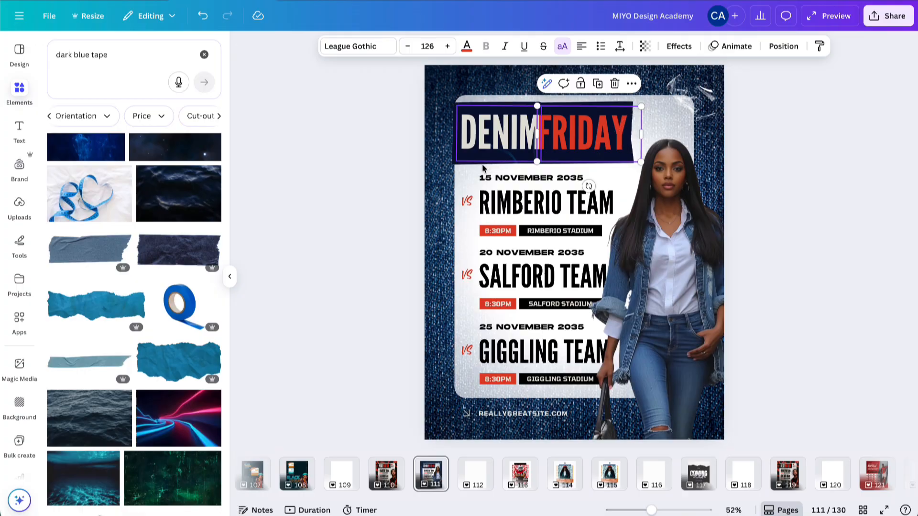
click(455, 163)
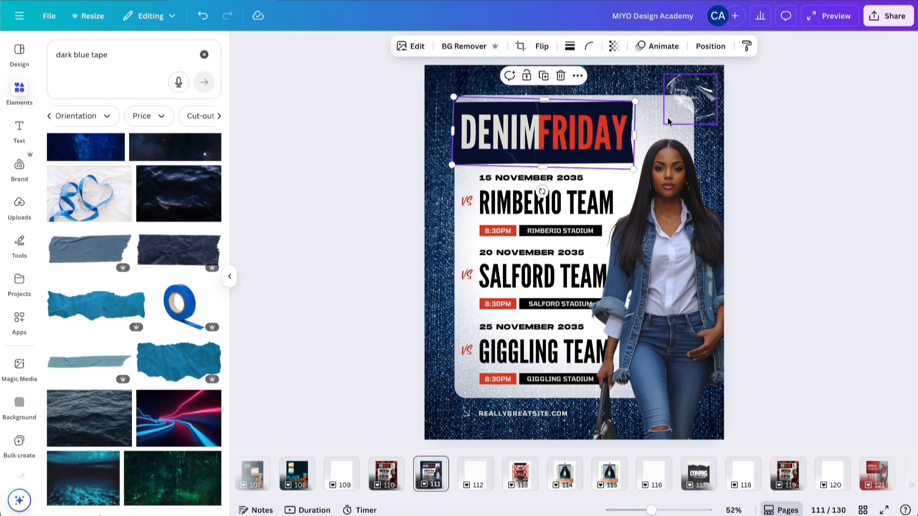
drag(631, 134, 638, 135)
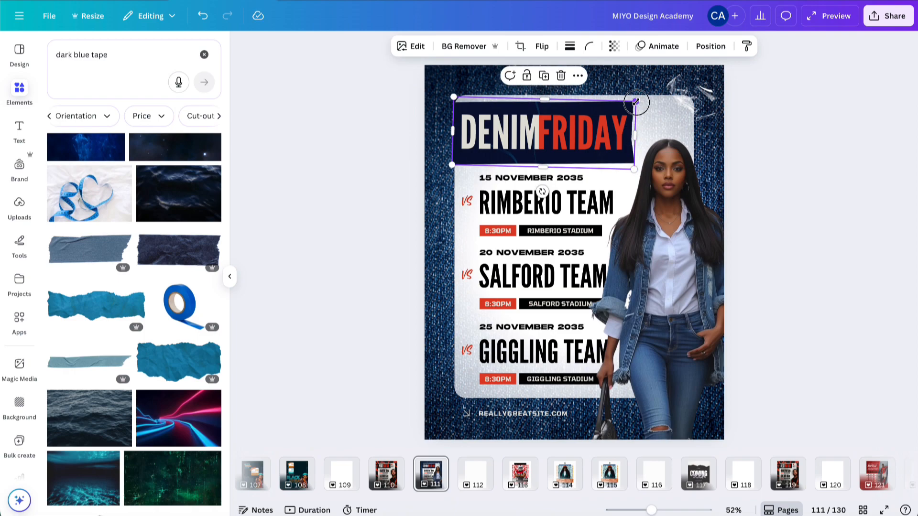
drag(635, 100, 639, 102)
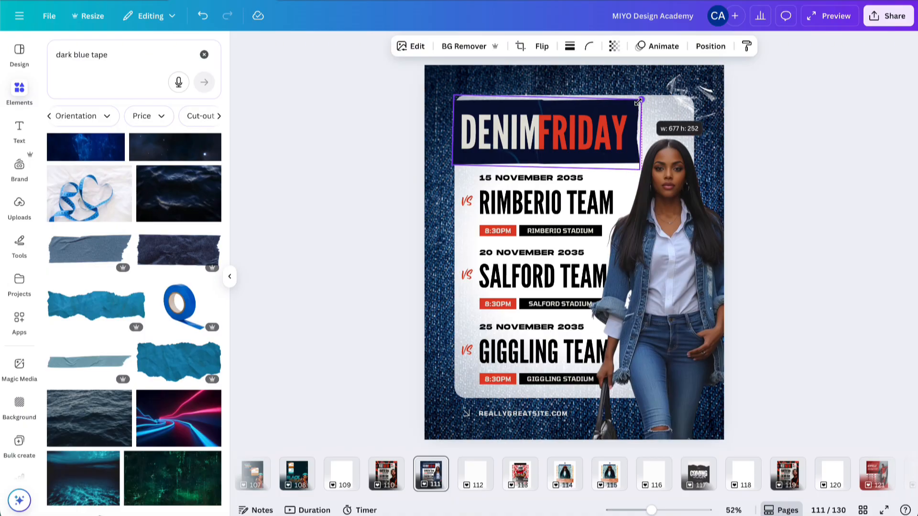
click(777, 145)
Move DENIM and FRIDAY together slightly right to center them on the enlarged tape
click(580, 143)
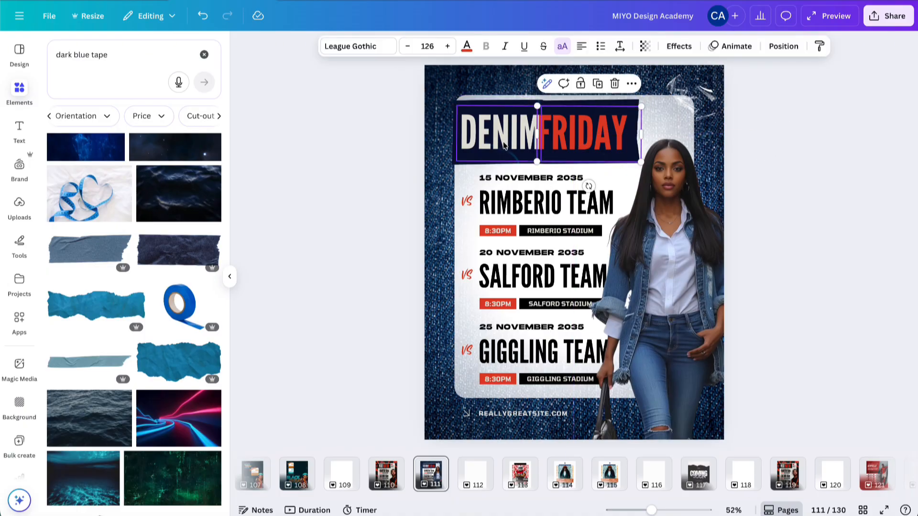
shift+click(504, 145)
drag(503, 145, 506, 144)
click(784, 162)
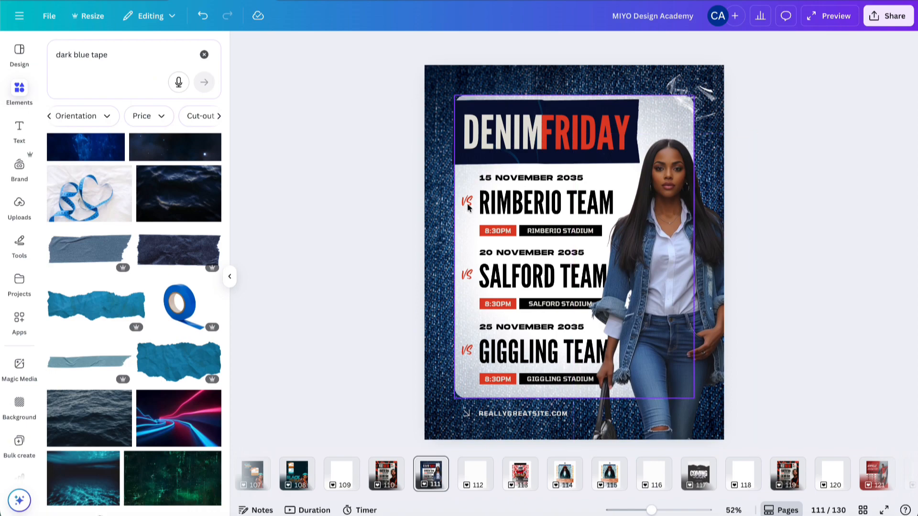
Change the first event date, above RIMBERIO TEAM, to NOVEMBER 28, 2025
click(507, 181)
click(507, 179)
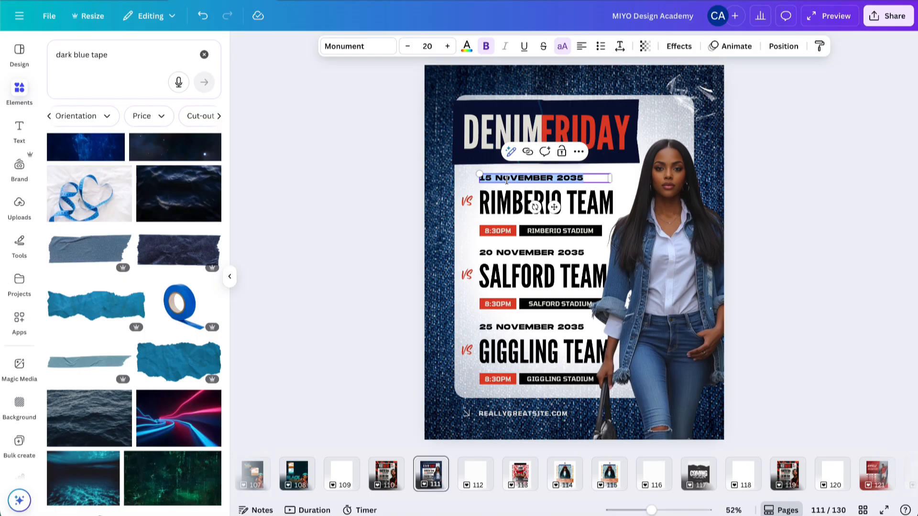
text(NOVEMBER 2)
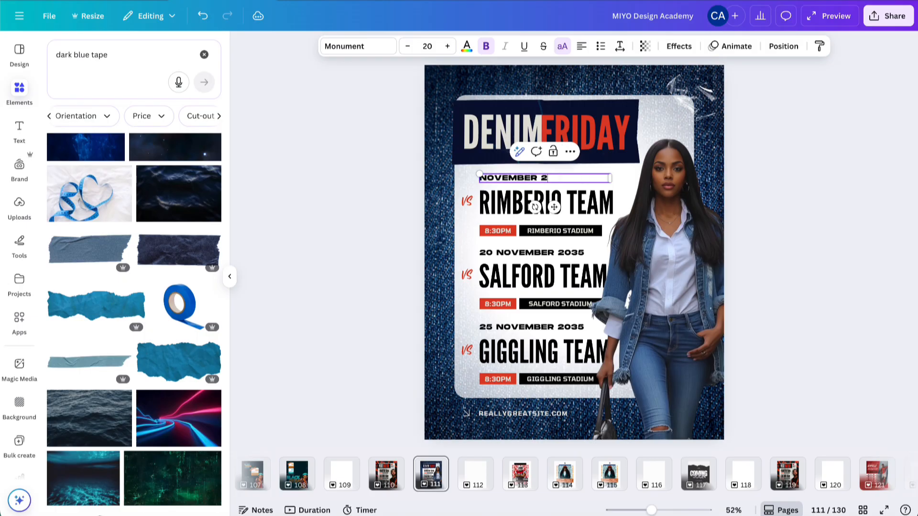
text(8, 2025)
Copy the first date over the one above SALFORD TEAM and change it to NOVEMBER 29, 2025
double_click(508, 253)
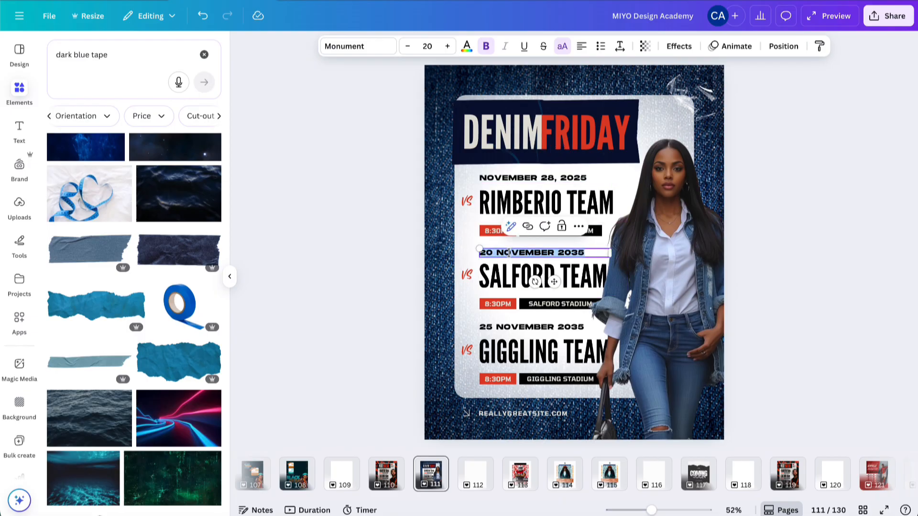
click(525, 178)
click(524, 178)
key(ctrl+c)
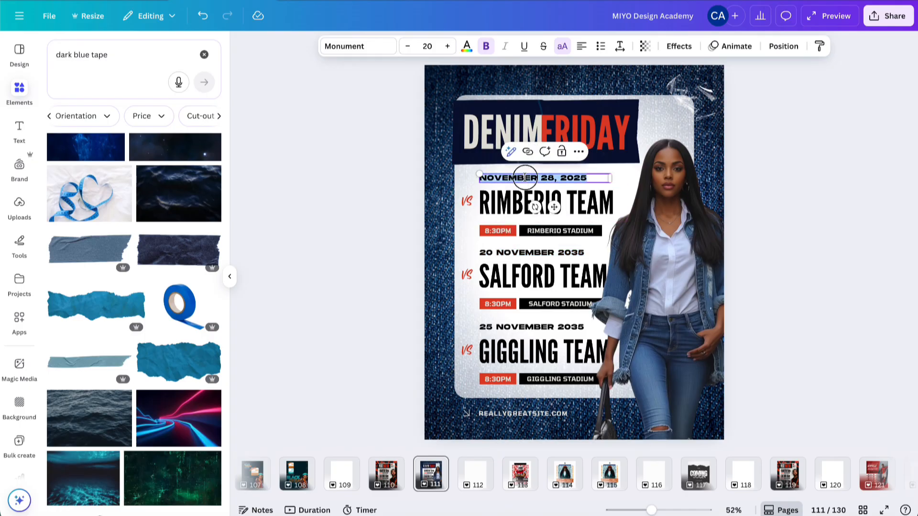
double_click(529, 253)
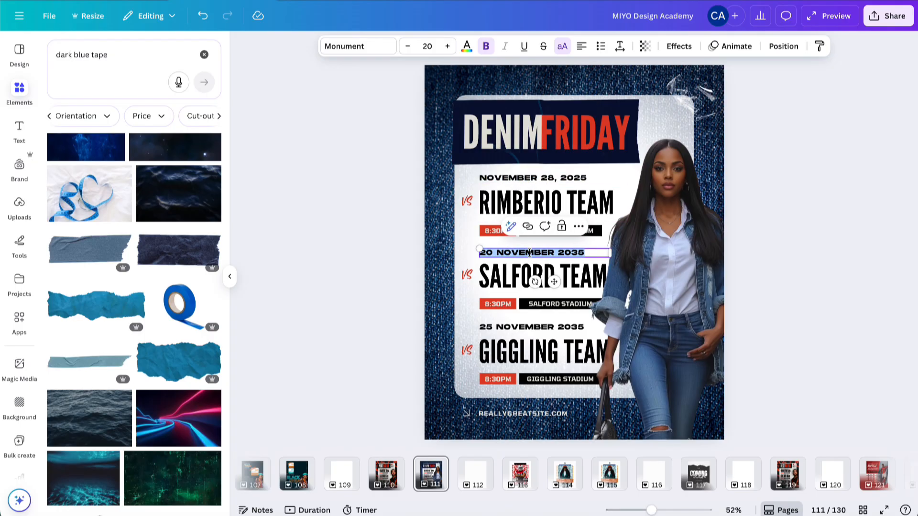
key(ctrl+v)
click(552, 253)
key(BackSpace)
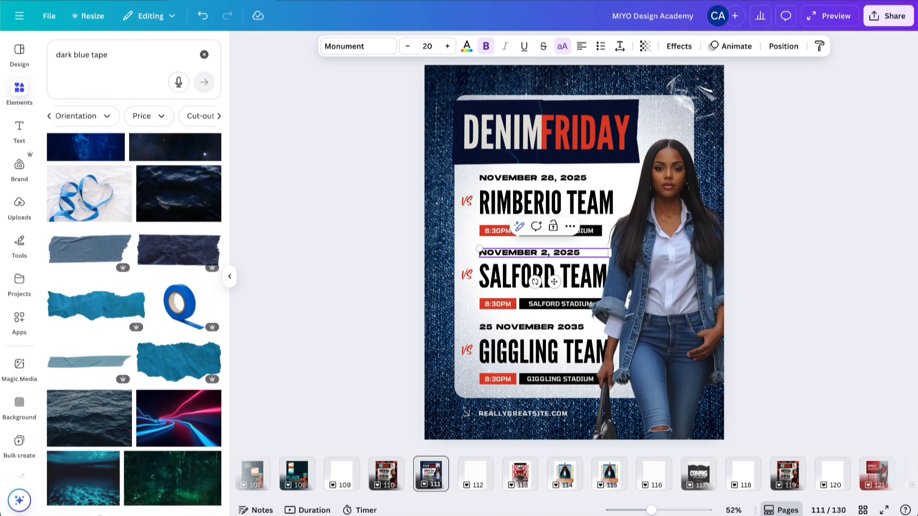
text(9)
Paste the copied date above GIGGLING TEAM and change it to DECEMBER 1, 2025
double_click(546, 327)
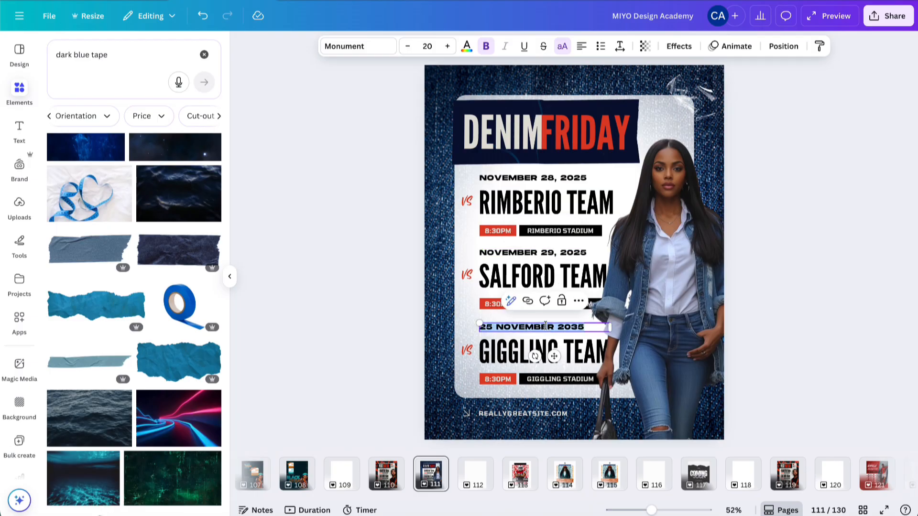
key(ctrl+v)
click(553, 329)
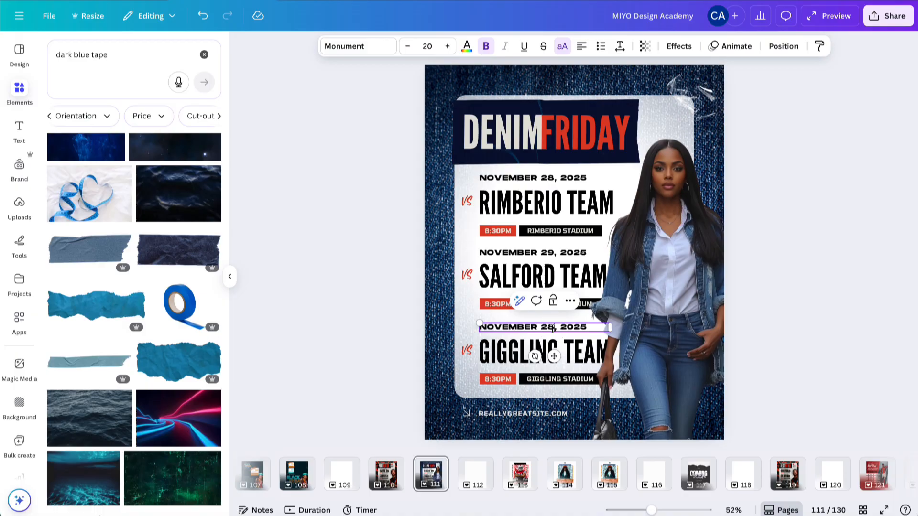
drag(502, 328, 481, 327)
text(DECE)
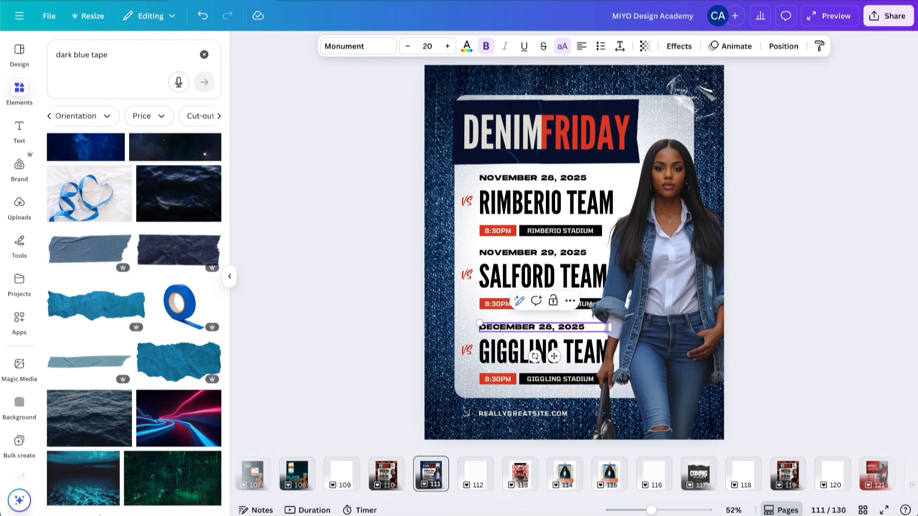
key(BackSpace)
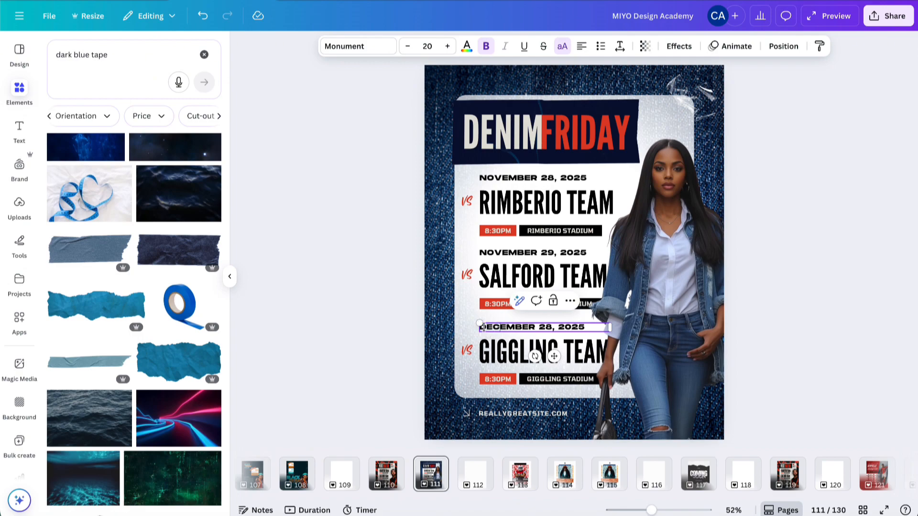
click(551, 327)
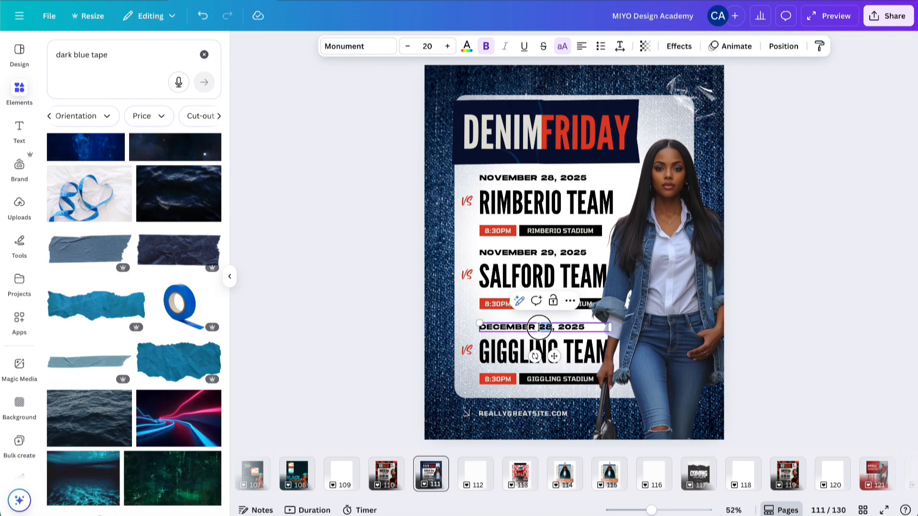
key(BackSpace)
key(BackSpace)
text(1)
click(775, 270)
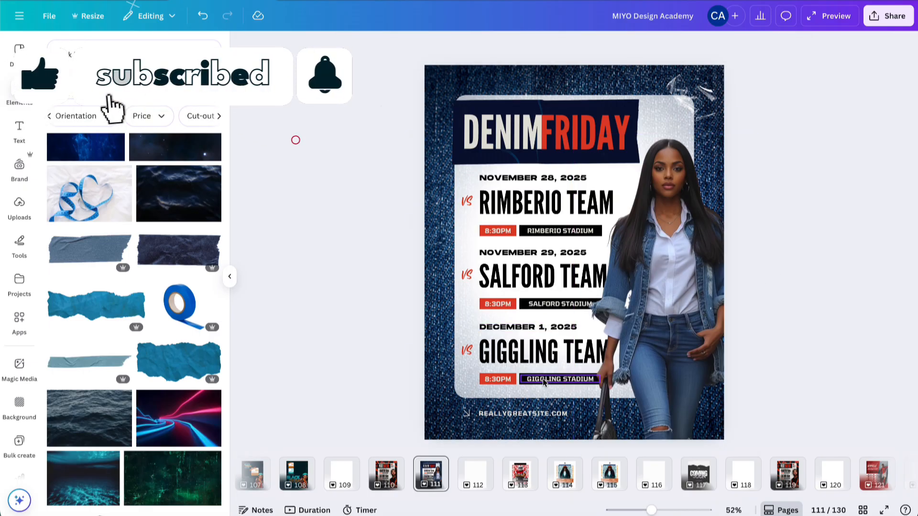
Delete the three red VS labels beside the team names
click(467, 350)
shift+click(468, 275)
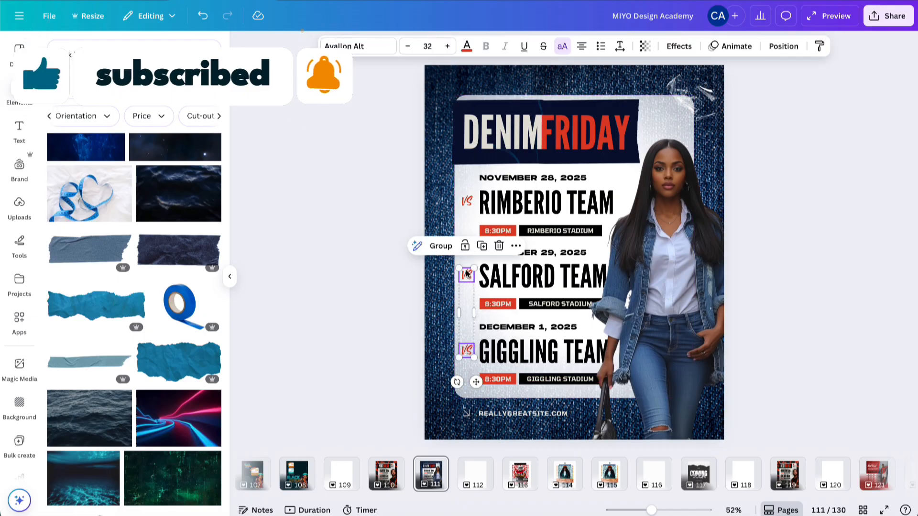
shift+click(468, 202)
key(Delete)
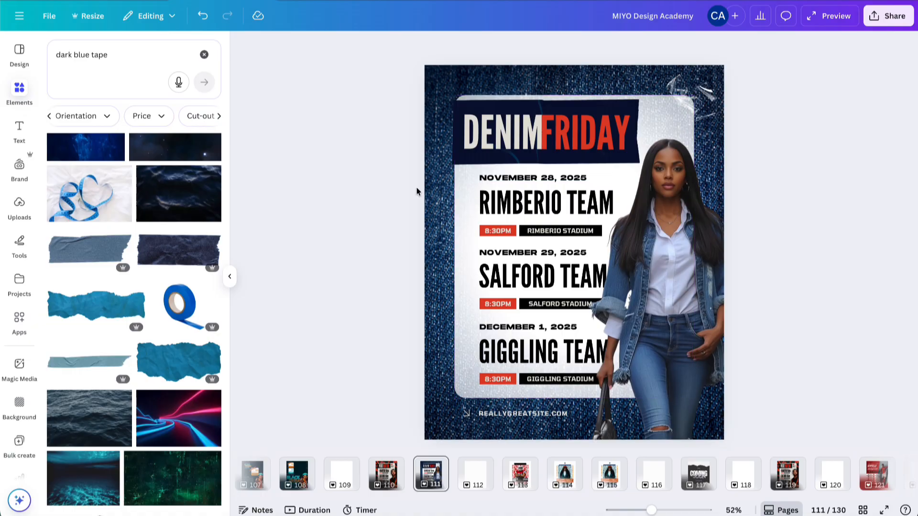
Lock the light rounded panel behind the schedule in place
click(462, 213)
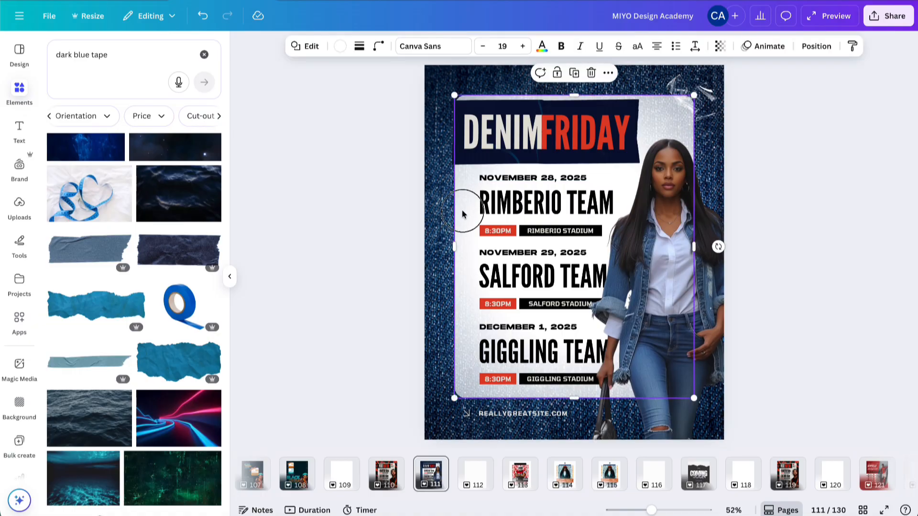
click(556, 72)
click(381, 213)
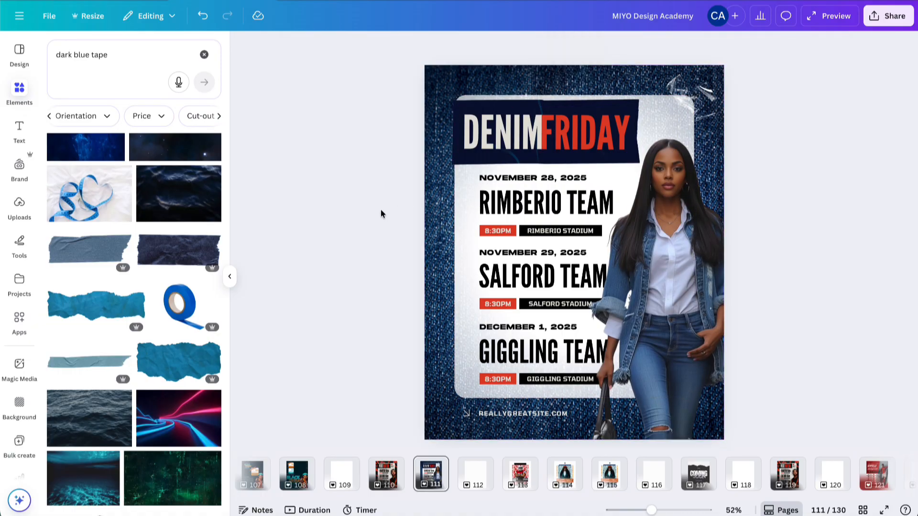
Select all three schedule entries with their dates, times and stadiums and nudge them left, clear of the woman's image
drag(405, 170, 572, 386)
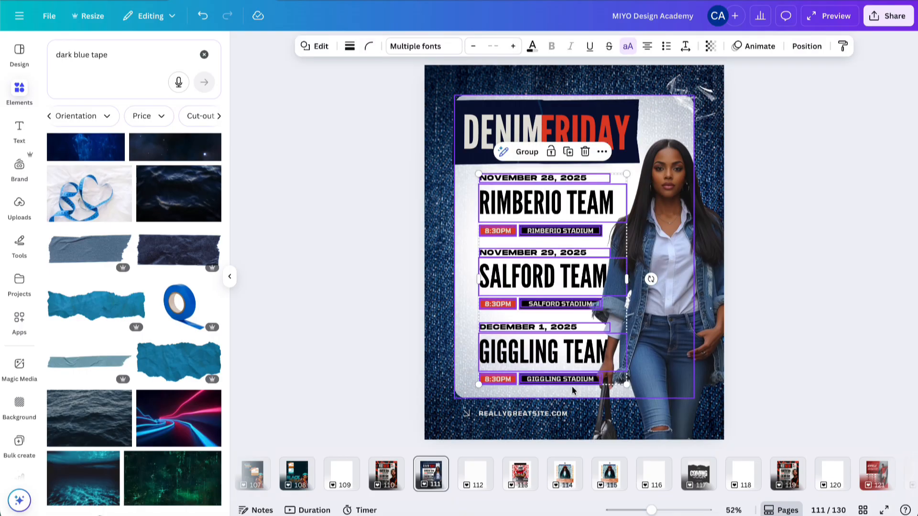
key(Left)
key(Left)
key(Left)
key(Left)
key(Left)
key(Left)
key(Left)
key(Left)
key(Left)
key(Left)
key(Left)
key(Left)
key(Left)
key(Left)
key(Left)
key(Left)
key(Left)
key(Left)
key(Left)
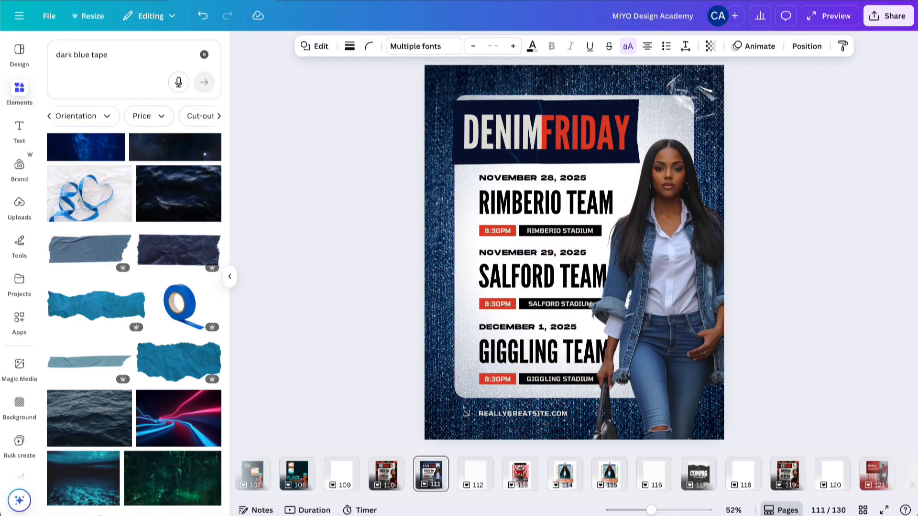
key(Left)
key(Left)
key(Left)
key(Left)
key(Left)
key(Left)
key(Left)
key(Left)
key(Left)
key(Left)
key(Left)
key(Left)
key(Left)
key(Left)
key(Left)
key(Left)
key(Left)
key(Left)
key(Left)
key(Left)
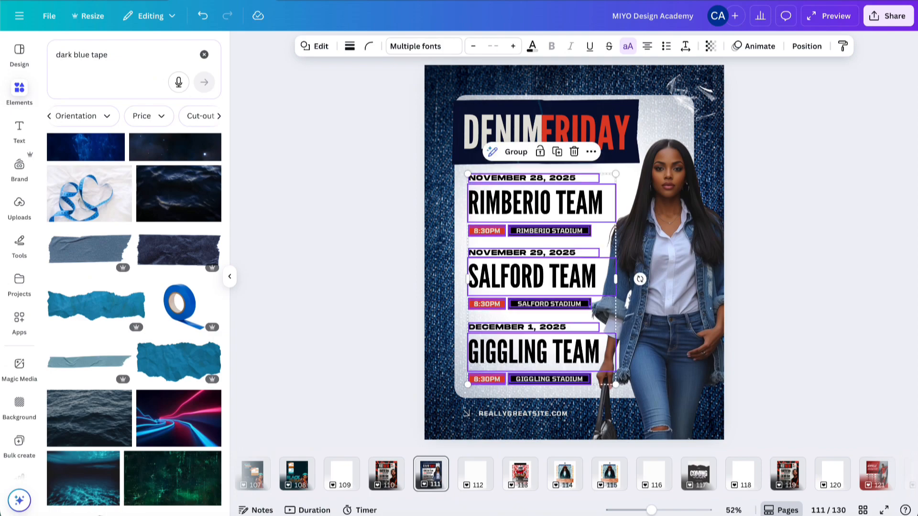
Shift the three selected schedule entries slightly further left, away from the woman's image, and deselect them
drag(531, 277, 527, 277)
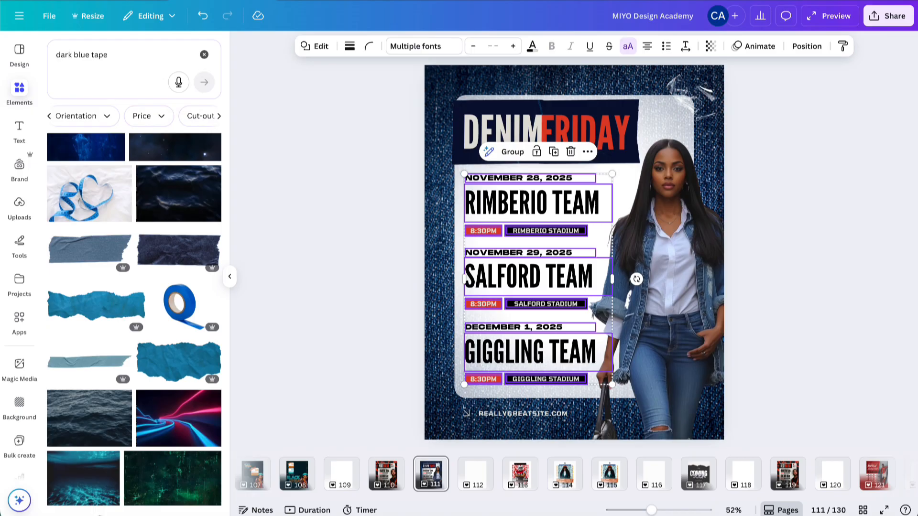
click(794, 224)
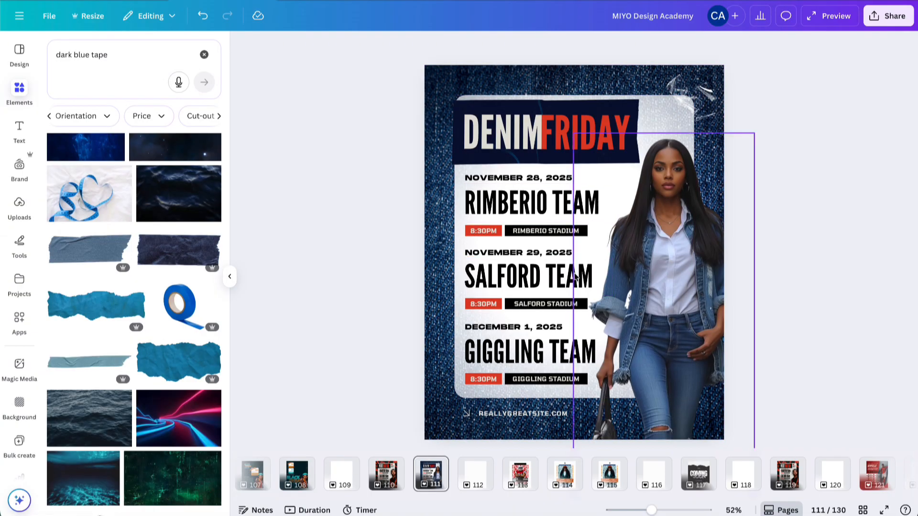
Recolour the word FRIDAY in the title to blue #008CB8 and copy that colour code
click(577, 133)
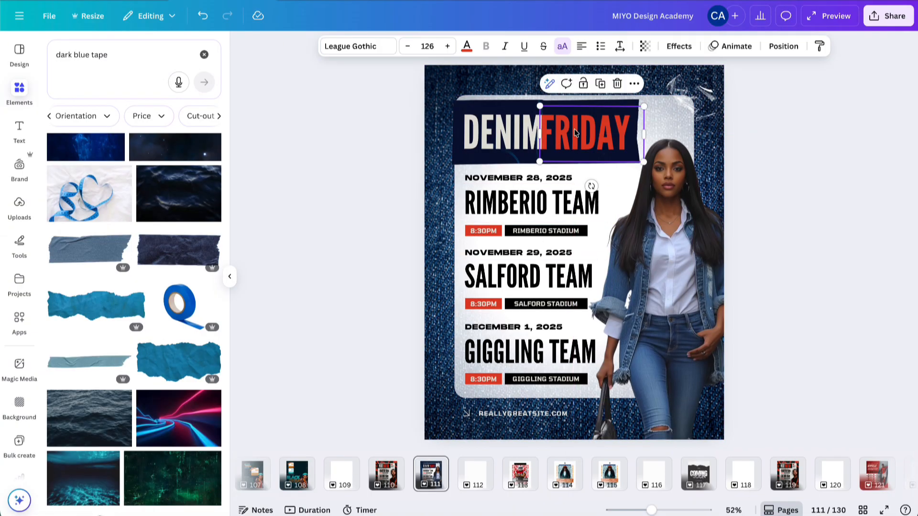
click(466, 46)
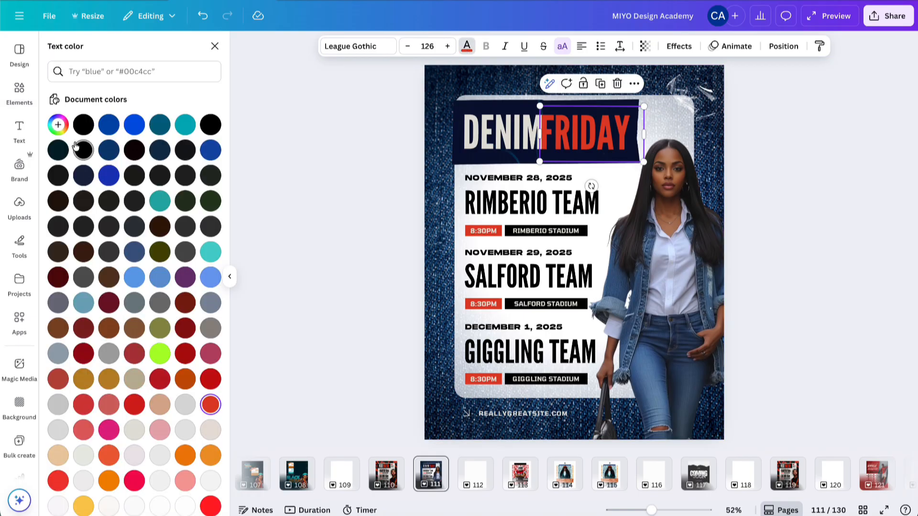
click(58, 124)
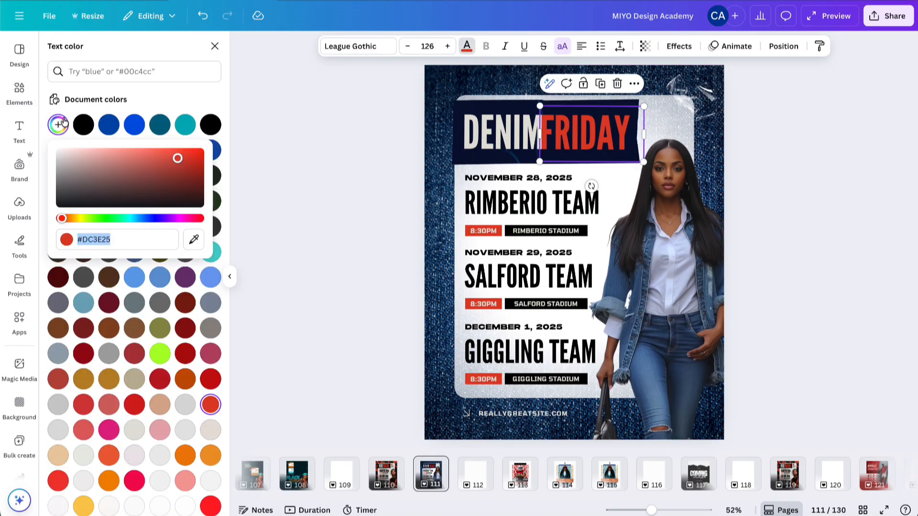
click(136, 221)
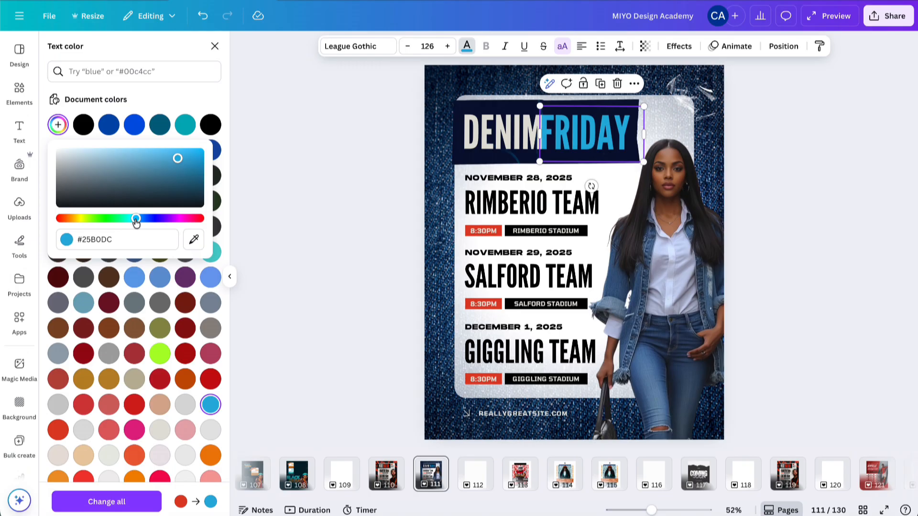
drag(177, 159, 207, 166)
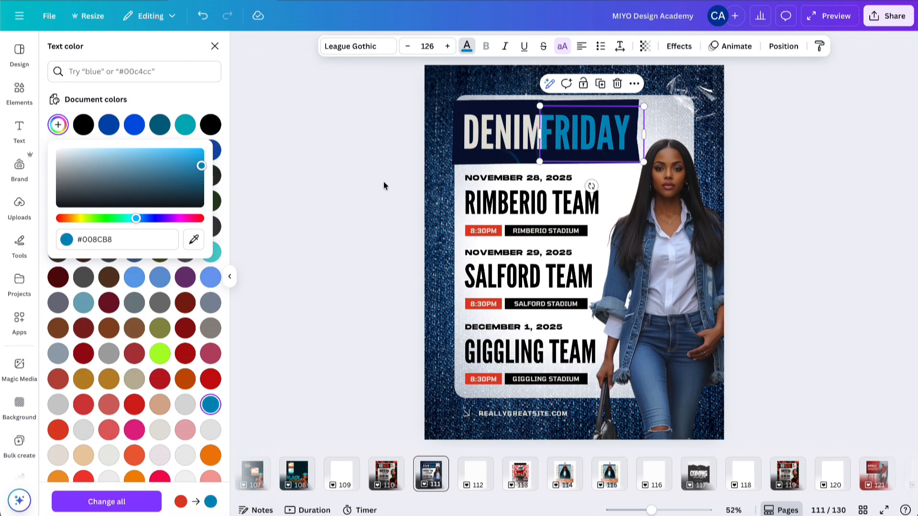
key(Escape)
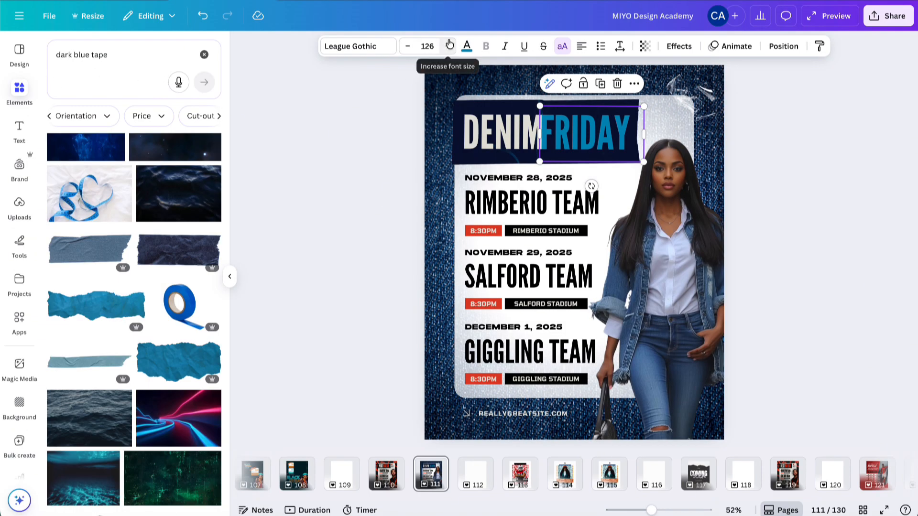
click(465, 53)
click(57, 125)
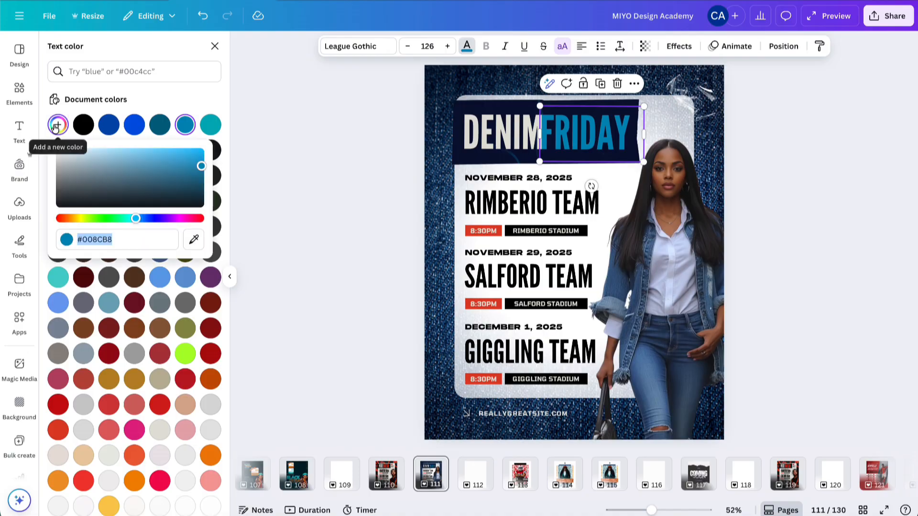
Select the red badge shapes behind all three 8:30PM times and set their text colour to #008CB8
click(467, 232)
scroll(467, 232, up, 5)
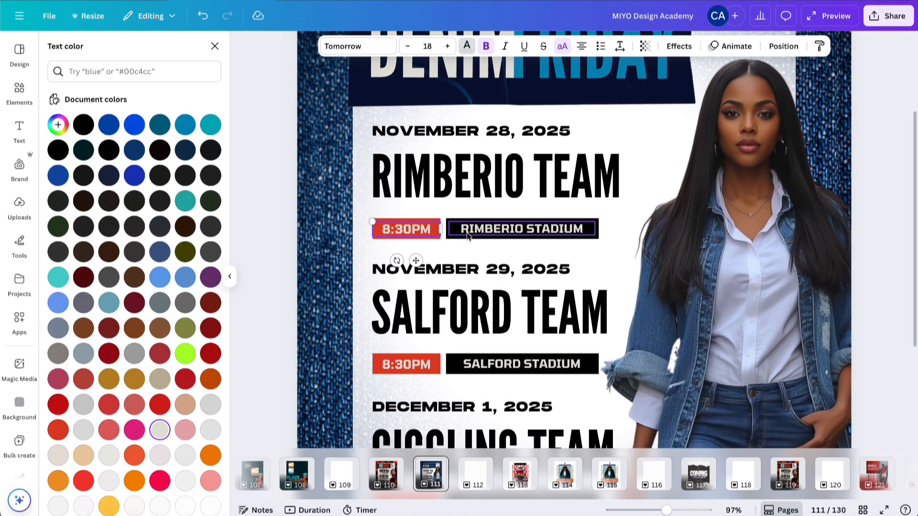
click(378, 218)
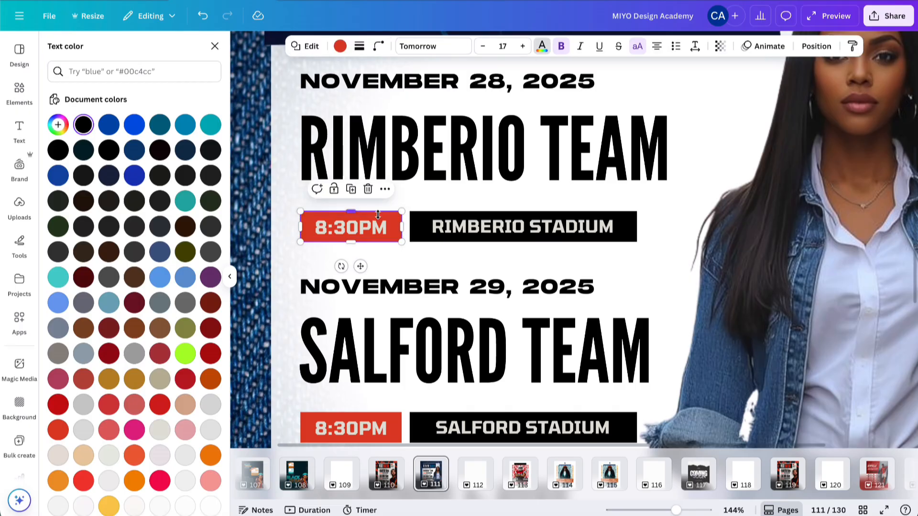
shift+click(382, 414)
scroll(381, 414, down, 5)
scroll(380, 392, down, 1)
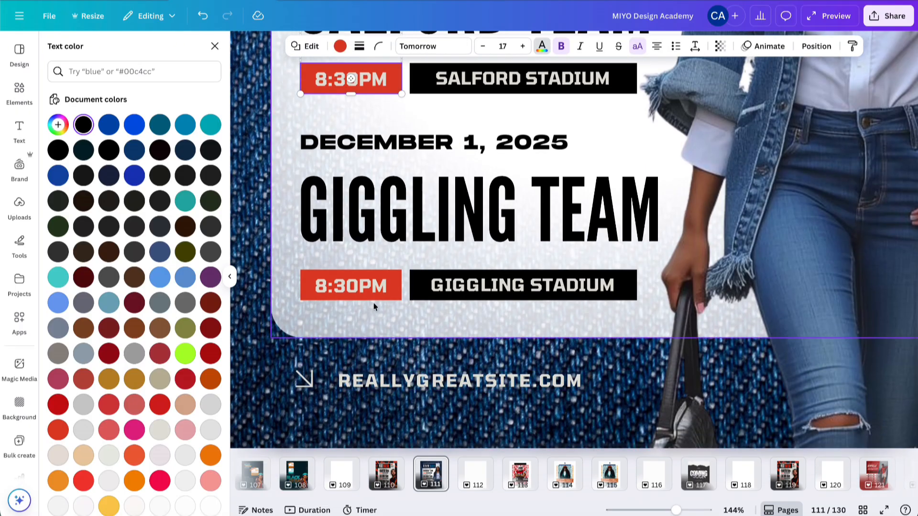
shift+click(371, 274)
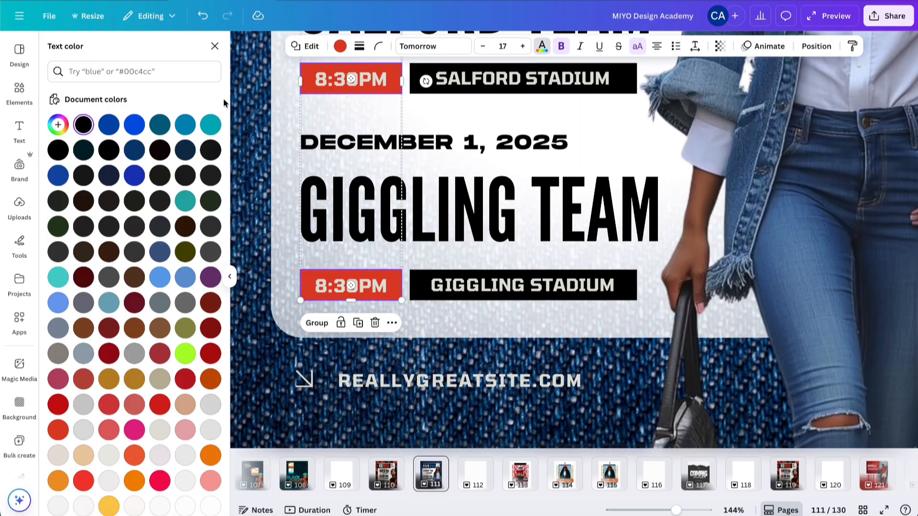
click(58, 126)
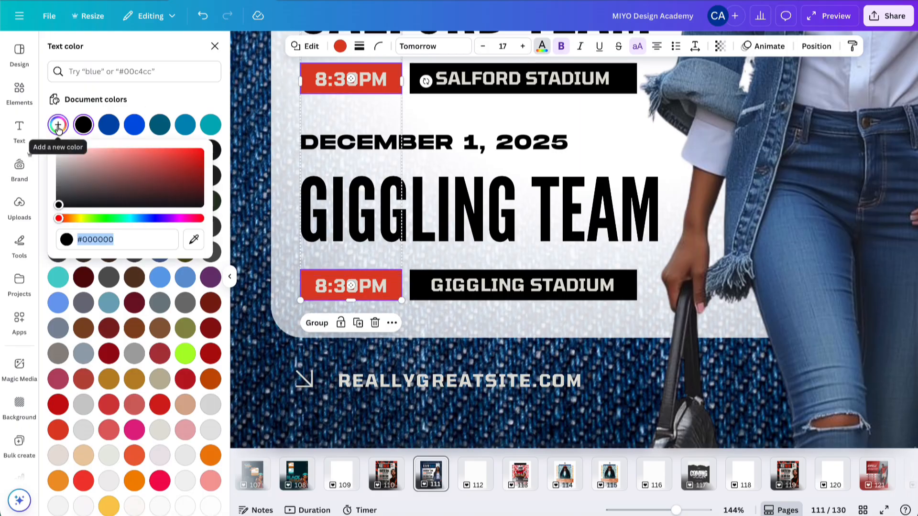
text(#008CB8)
key(Return)
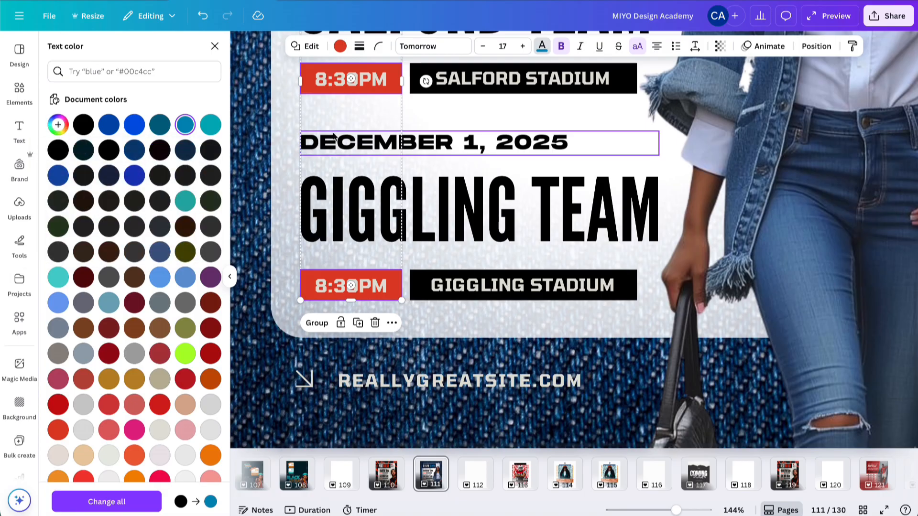
Change the fill of the three selected 8:30PM badges to blue #008CB8
click(340, 46)
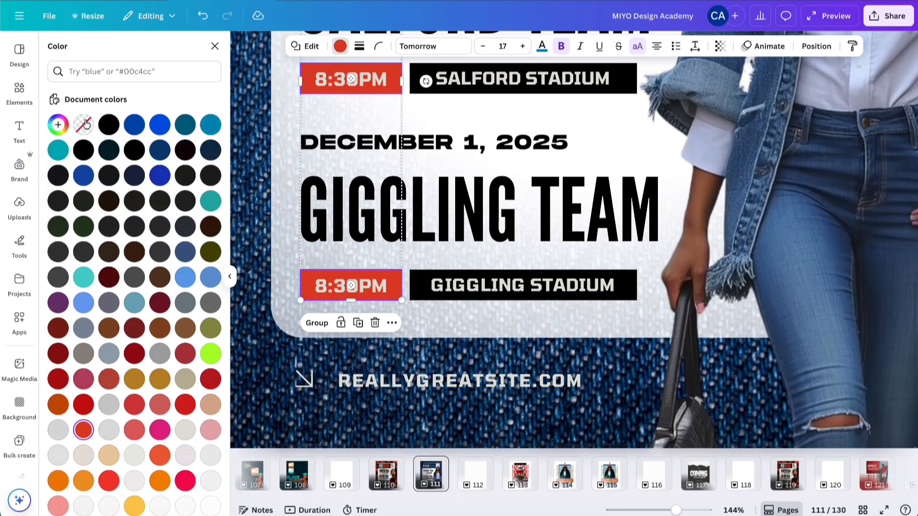
click(58, 125)
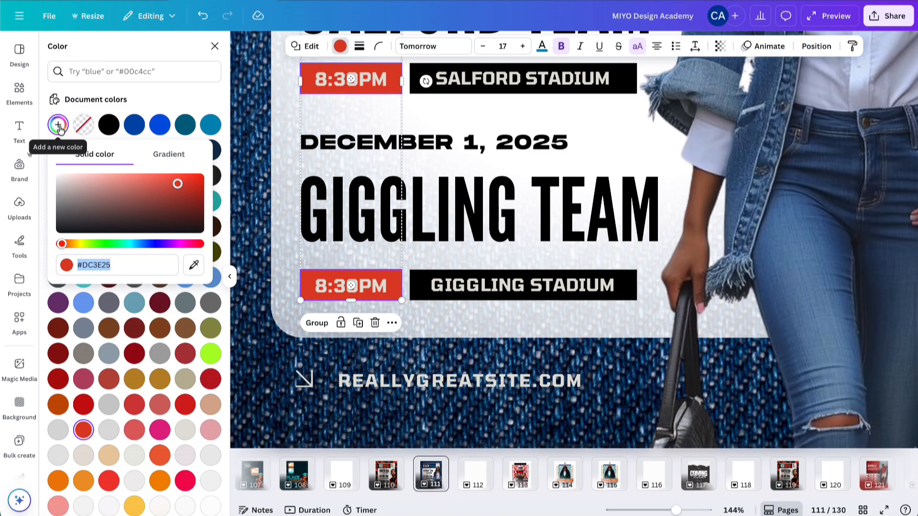
text(#008CB8)
key(Return)
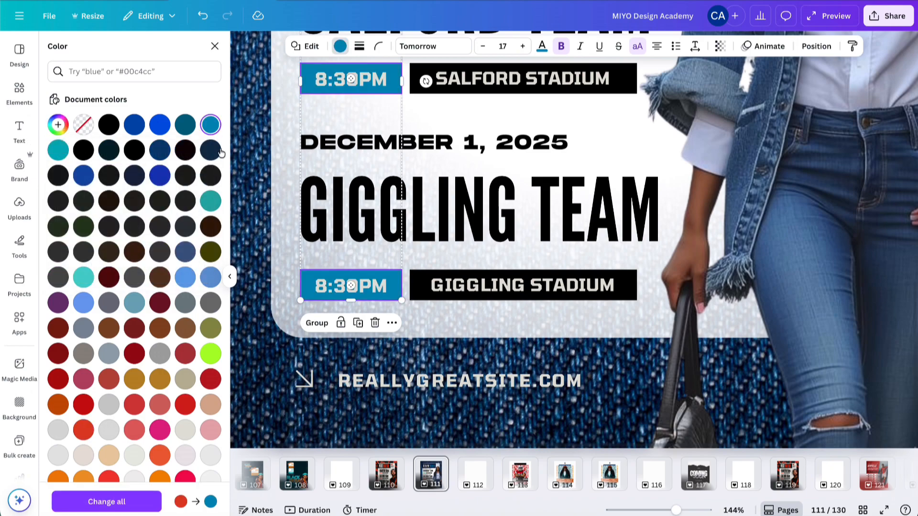
Select the 8:30PM times, the stadium names and the website address together and set their text colour to white (#ffffff)
click(375, 294)
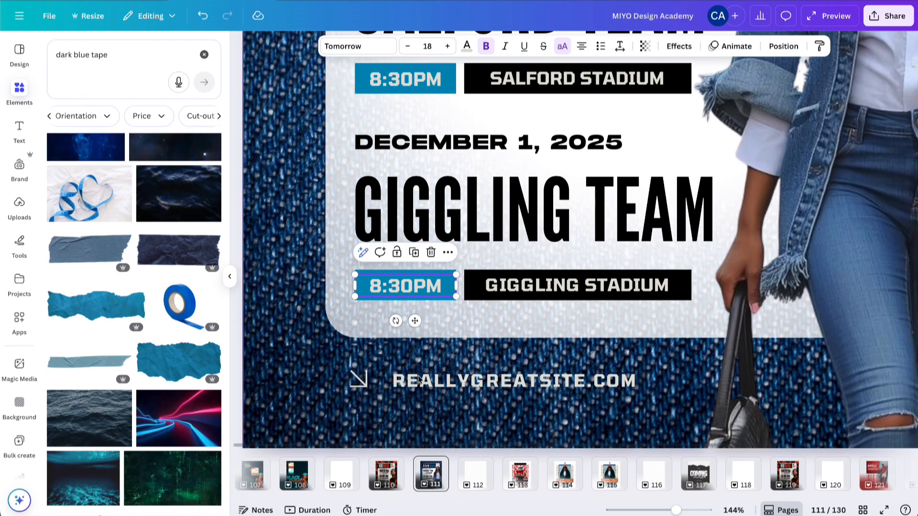
click(426, 388)
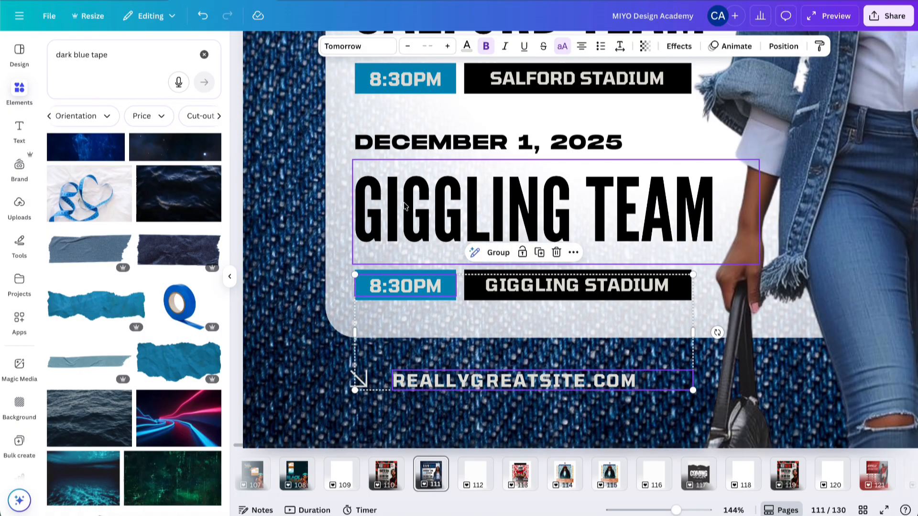
shift+click(405, 82)
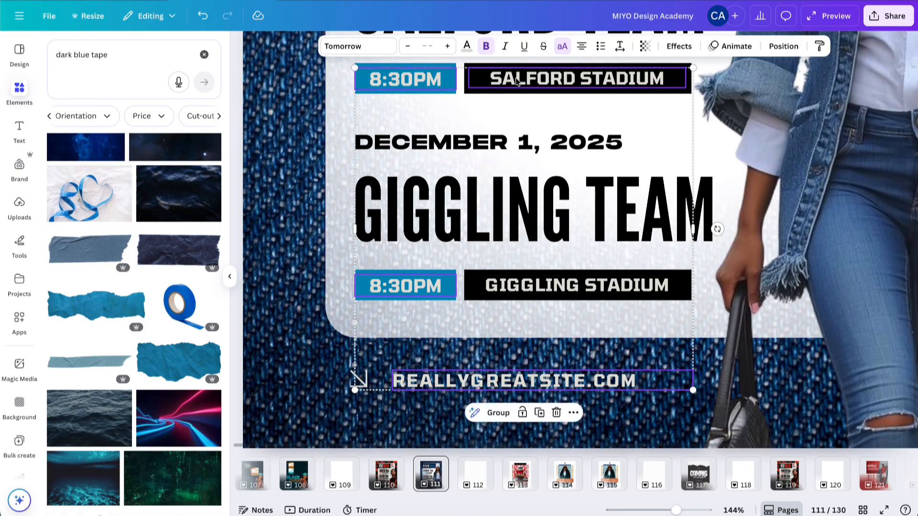
scroll(513, 288, up, 6)
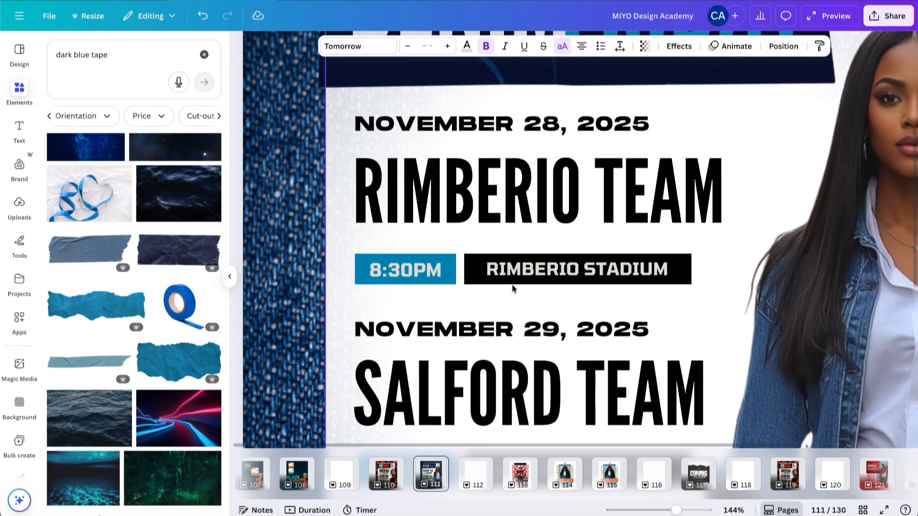
scroll(513, 288, up, 1)
shift+click(513, 292)
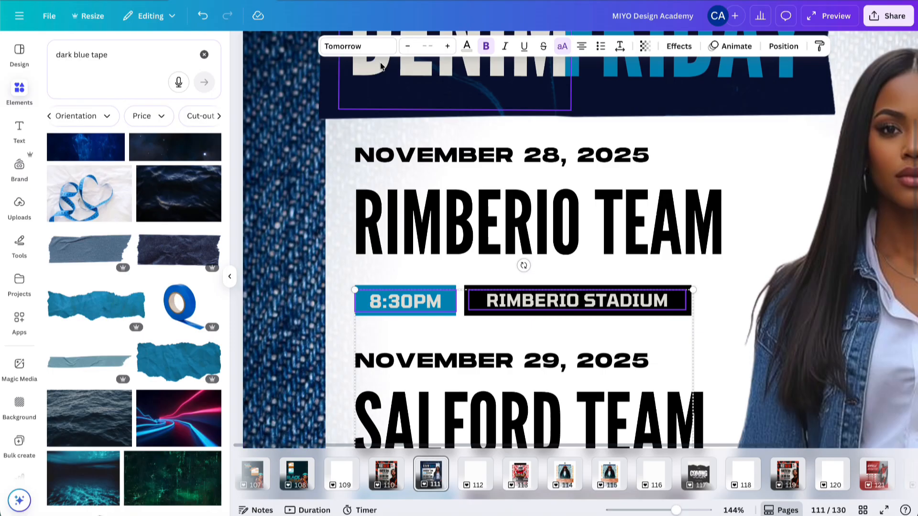
click(467, 46)
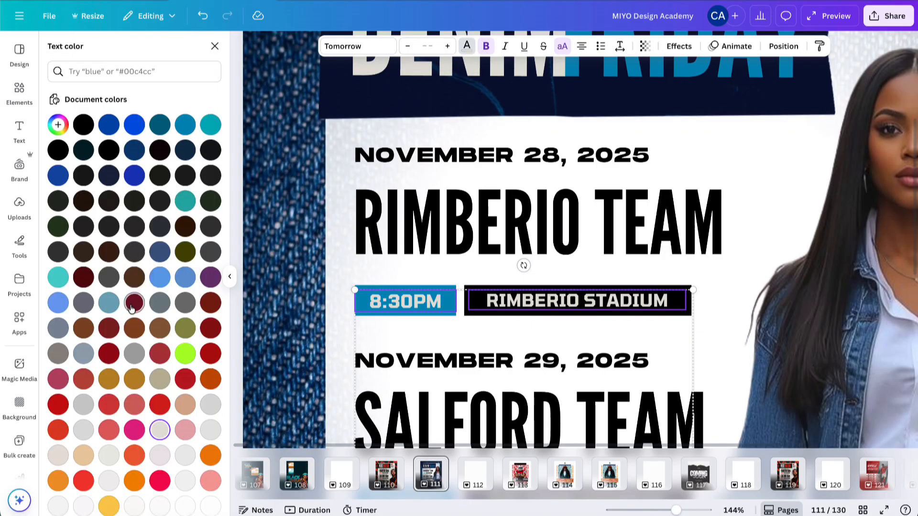
scroll(133, 306, down, 3)
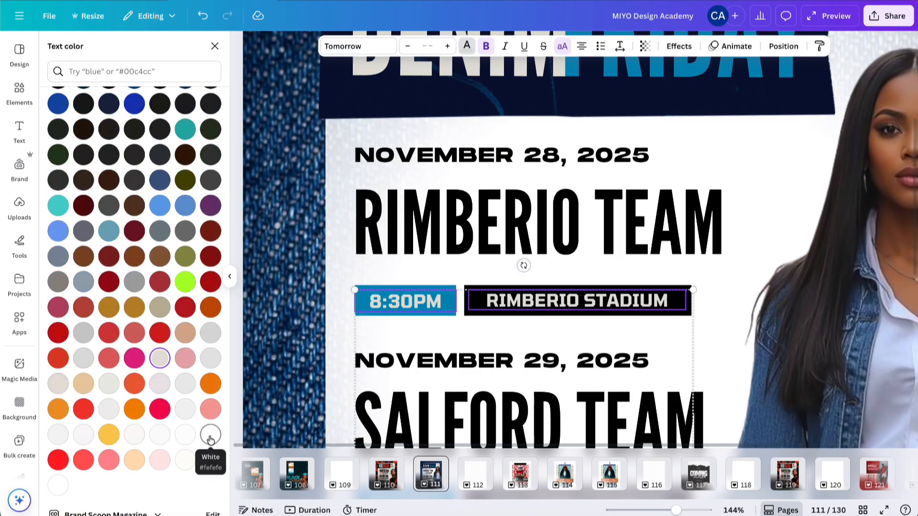
click(184, 461)
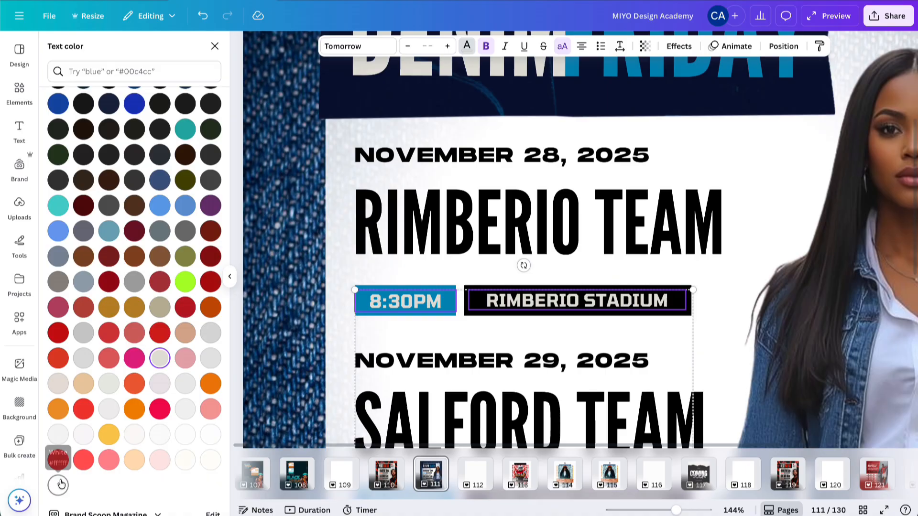
click(382, 325)
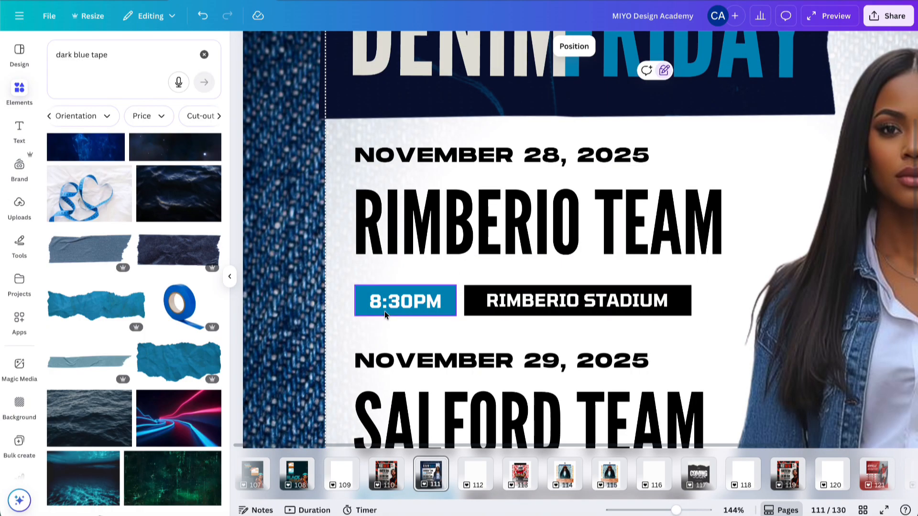
Replace the RIMBERIO TEAM heading under November 28, 2025 with 80% OFF
scroll(388, 296, down, 5)
scroll(389, 297, down, 2)
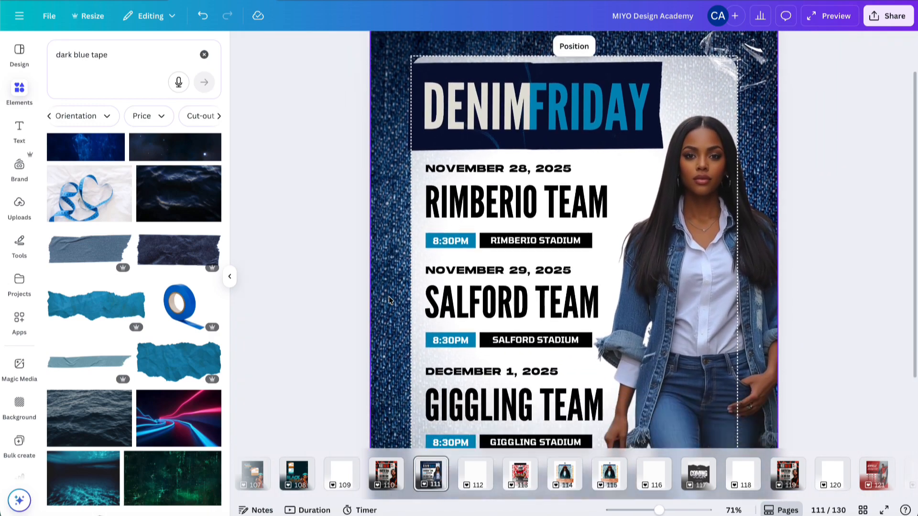
scroll(388, 301, up, 1)
click(489, 189)
click(489, 189)
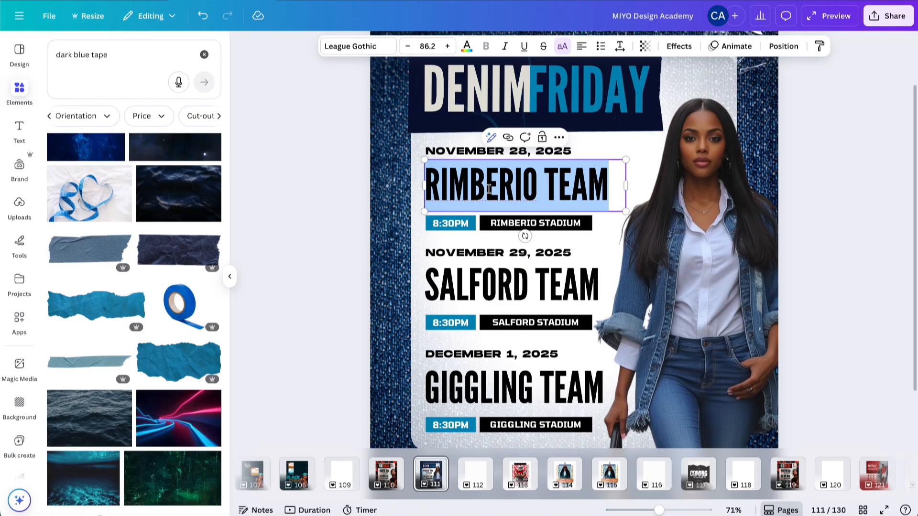
text(80)
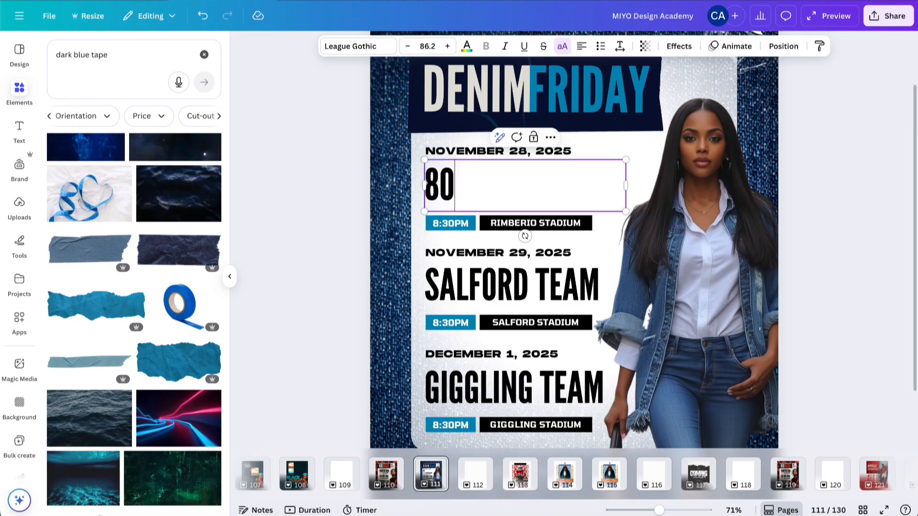
text(% OFF)
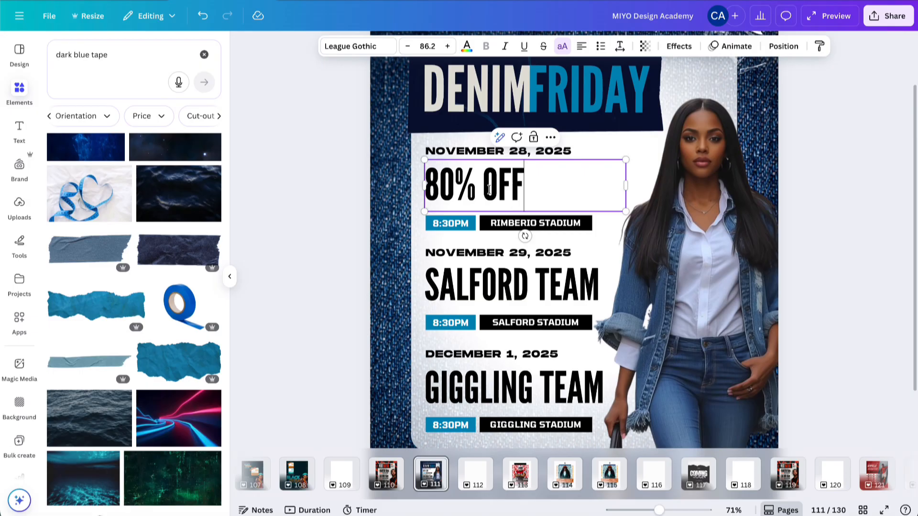
Replace the SALFORD TEAM heading under November 29, 2025 with 45% OFF
double_click(487, 278)
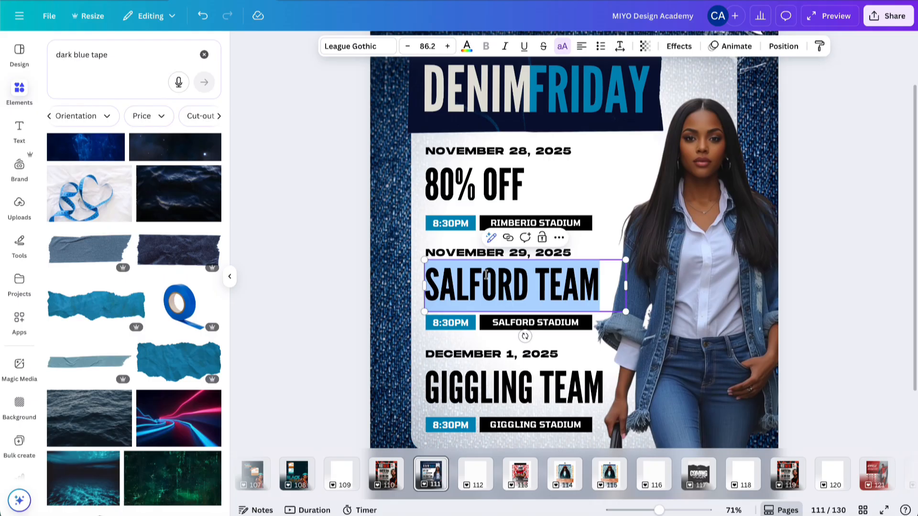
text(45%)
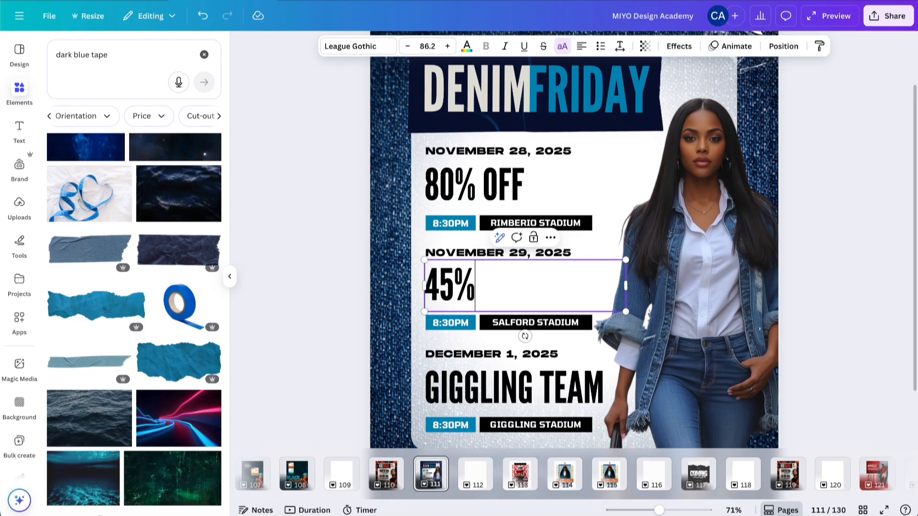
text( OFF)
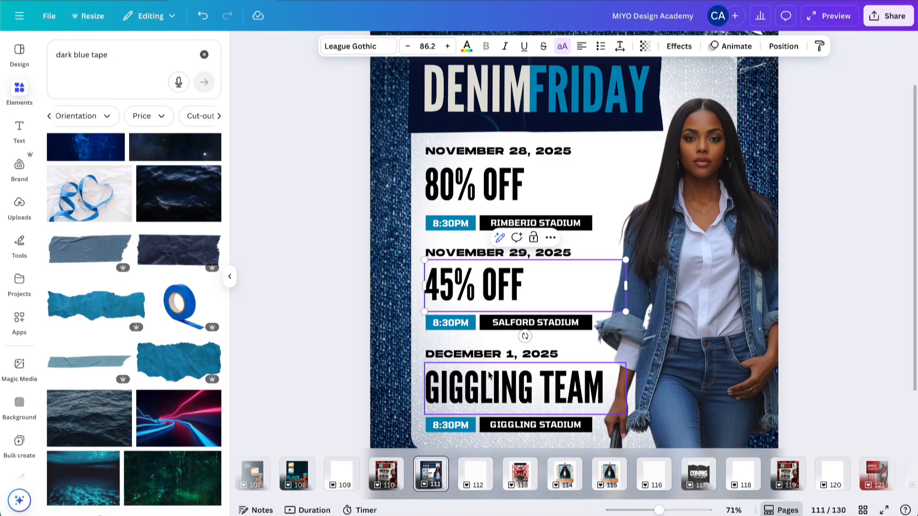
Replace the GIGGLING TEAM heading under December 1, 2025 with 60% OFF
click(494, 391)
double_click(493, 389)
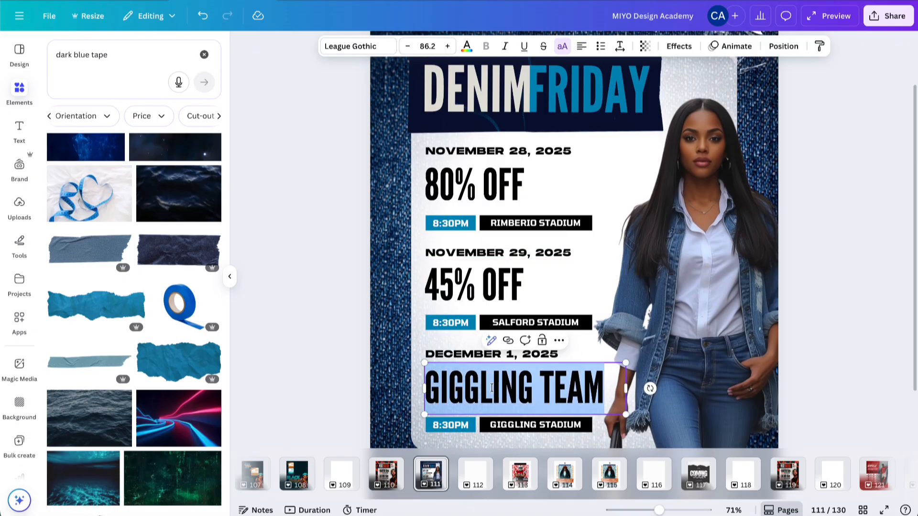
text(60%)
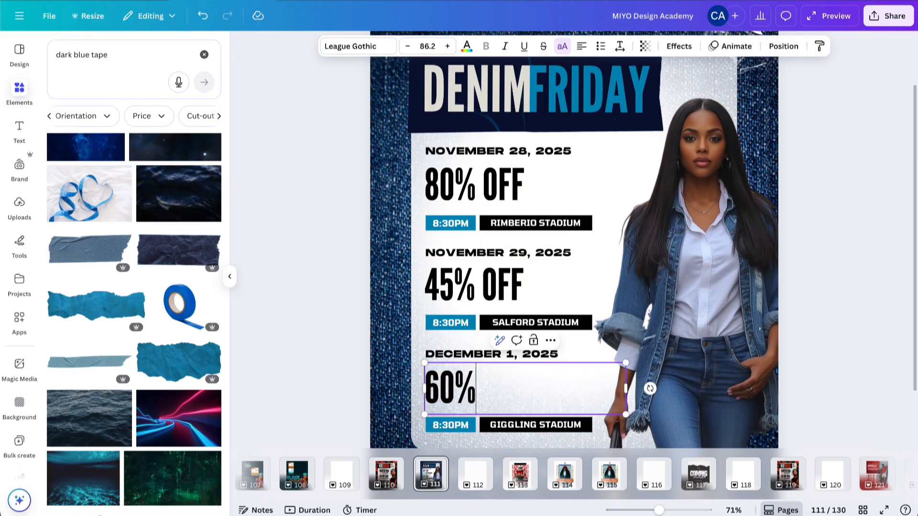
text( OFF)
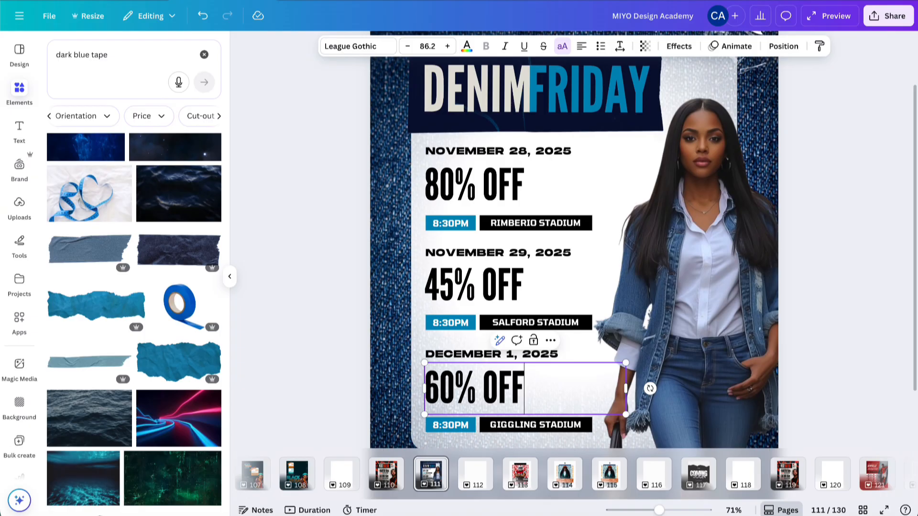
click(826, 213)
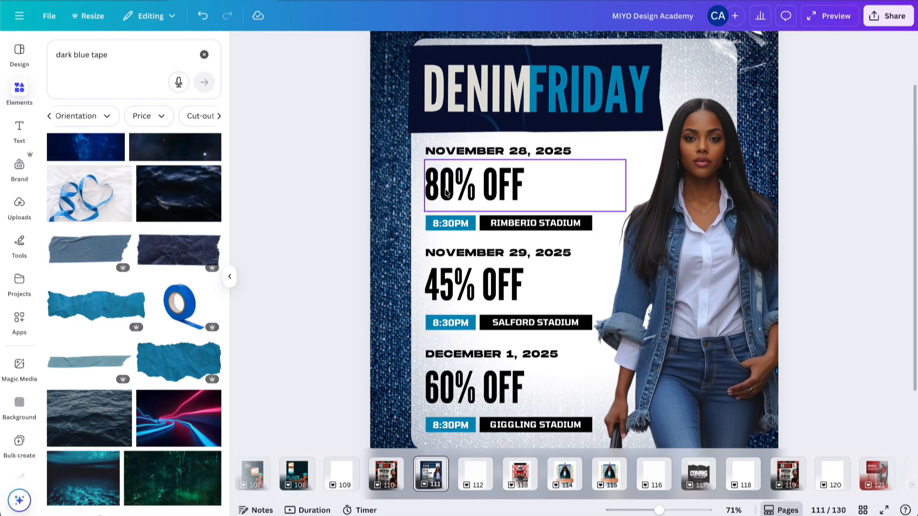
Replace the 8:30PM badge text under the 80% OFF heading with WOMENS
click(447, 222)
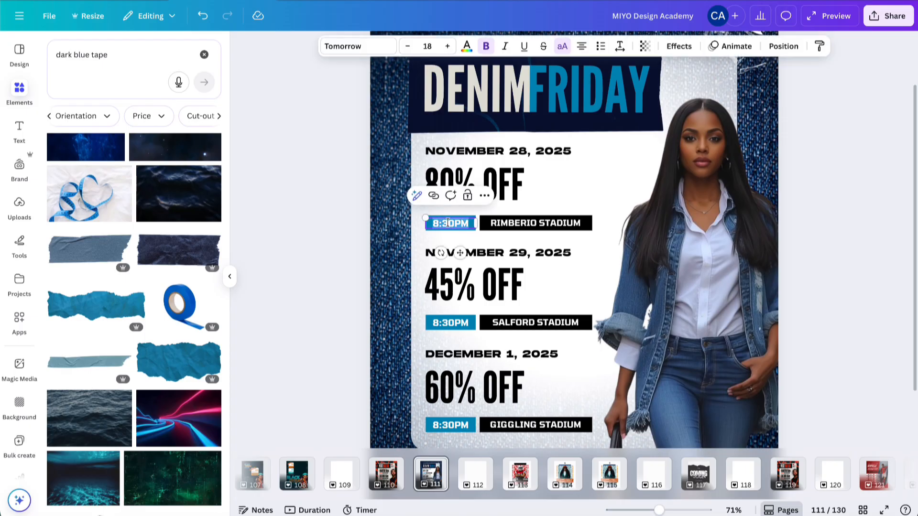
text(WOMEN)
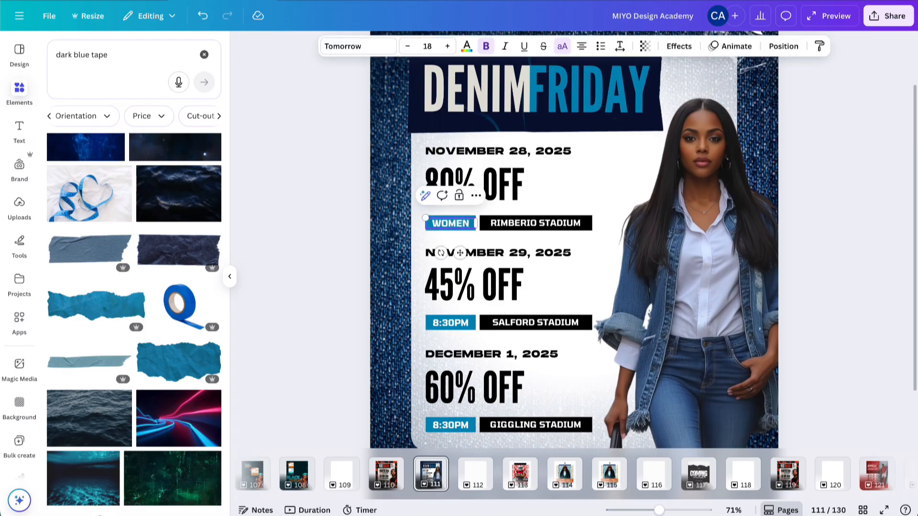
text(S)
Replace RIMBERIO STADIUM with DENIM JEANS & SHIRTS and widen its text box so the label fits on one line
click(524, 223)
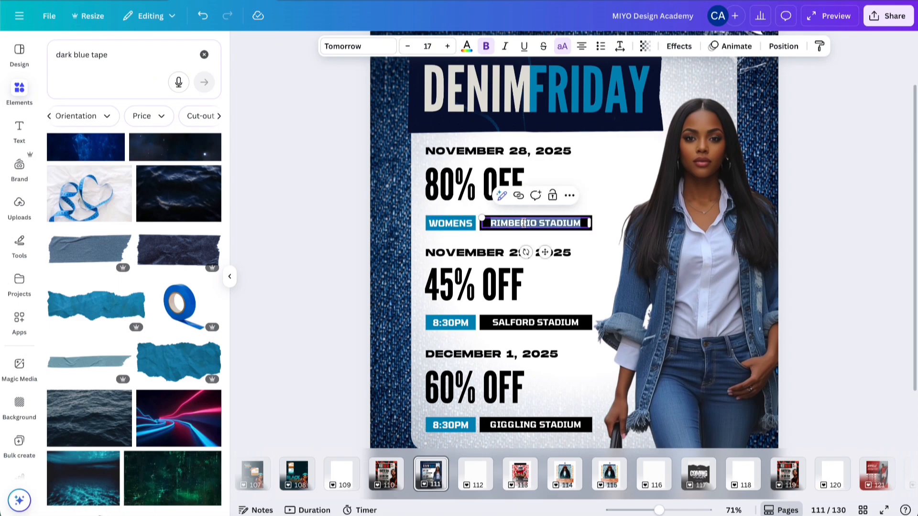
text(DEI)
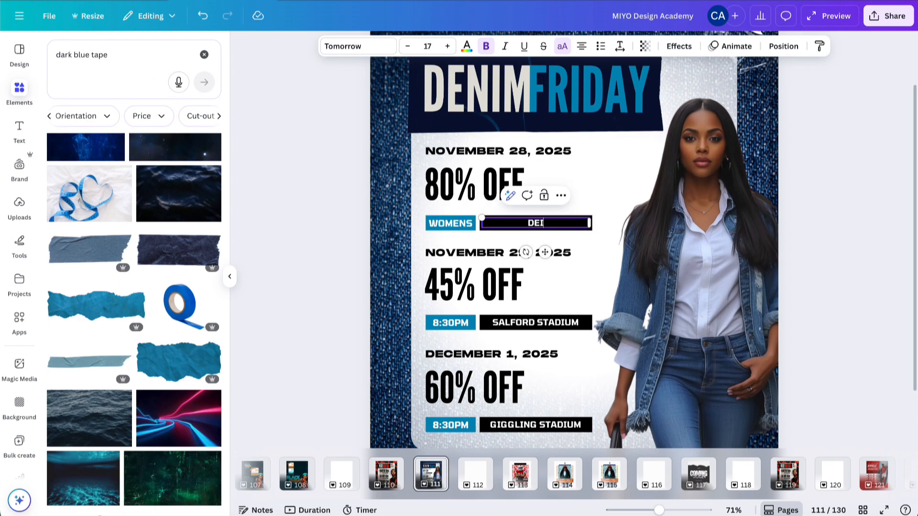
text(NIM JEAS)
key(BackSpace)
text(NS &)
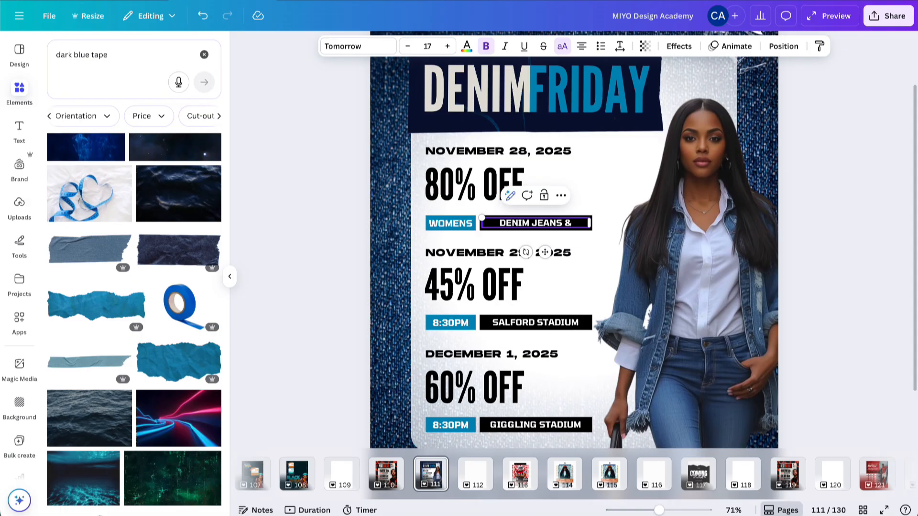
text( SHIRT)
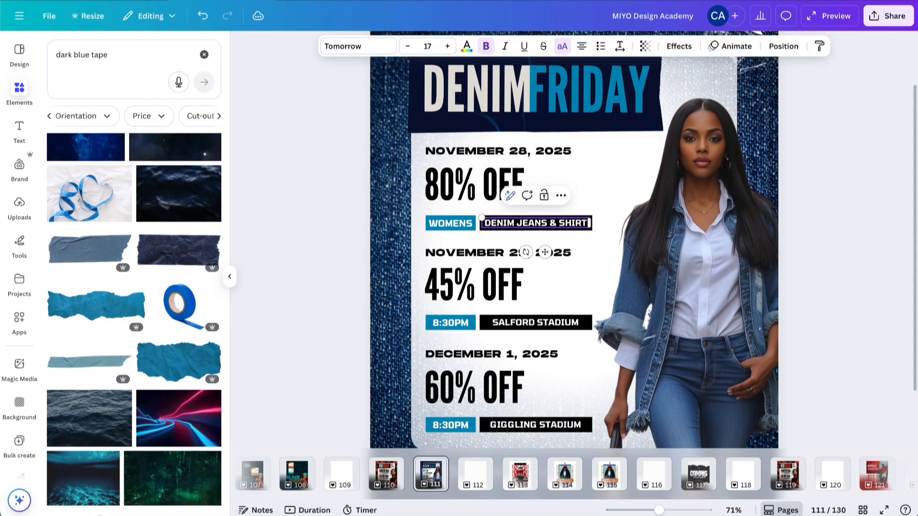
text(S)
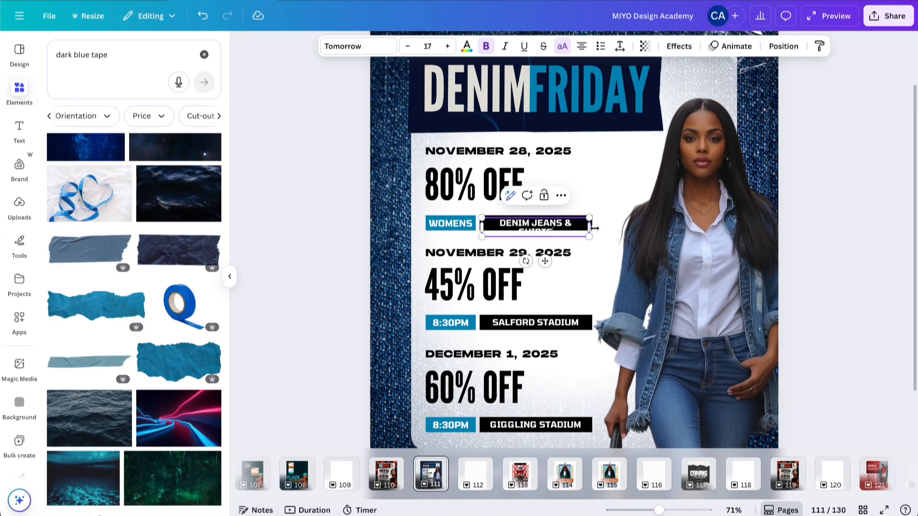
drag(589, 224, 598, 231)
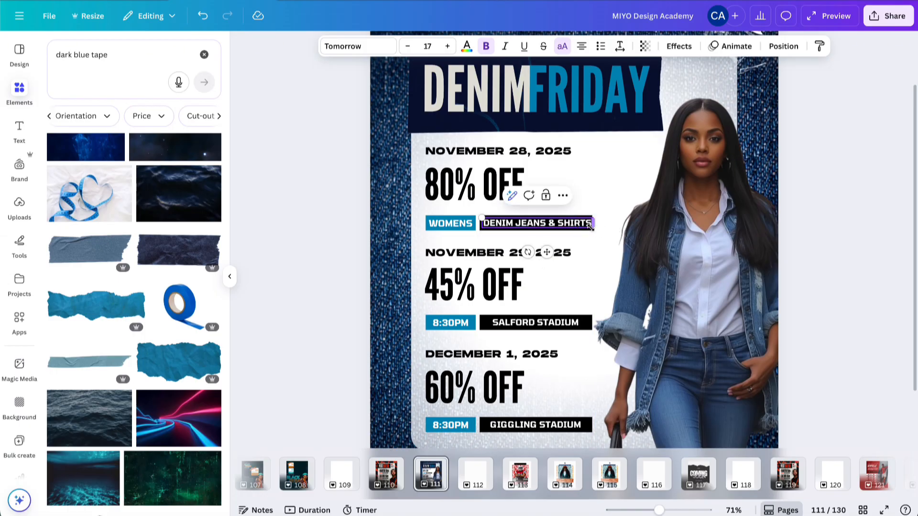
Widen the black bar behind DENIM JEANS & SHIRTS slightly so it extends past the end of the text
click(562, 231)
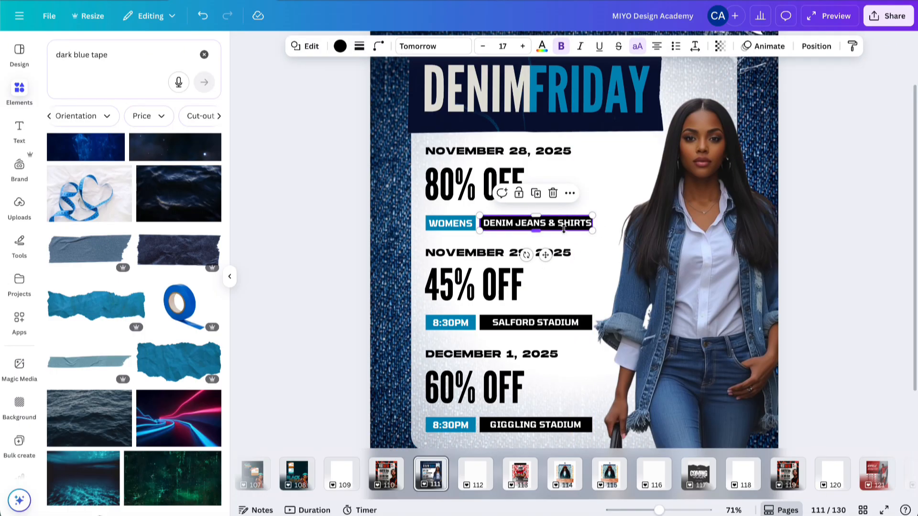
drag(595, 223, 597, 223)
scroll(598, 223, up, 2)
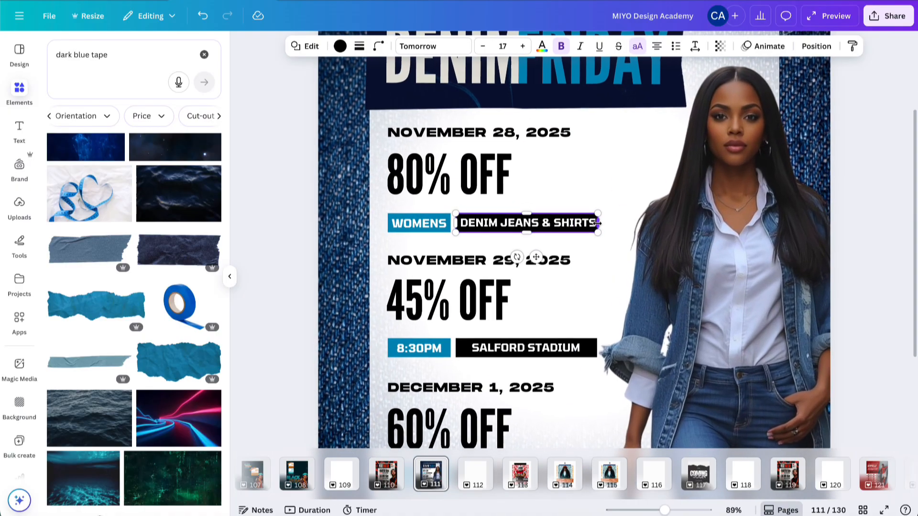
click(864, 131)
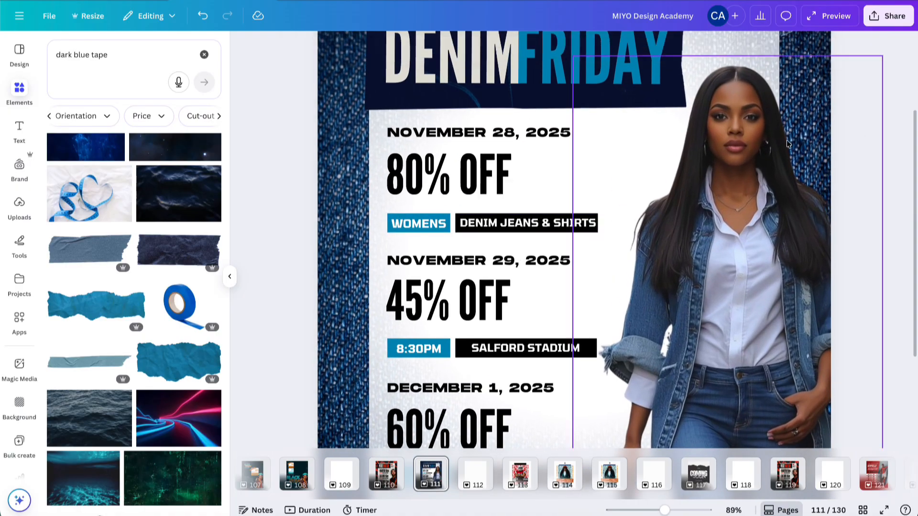
scroll(589, 222, up, 5)
click(571, 231)
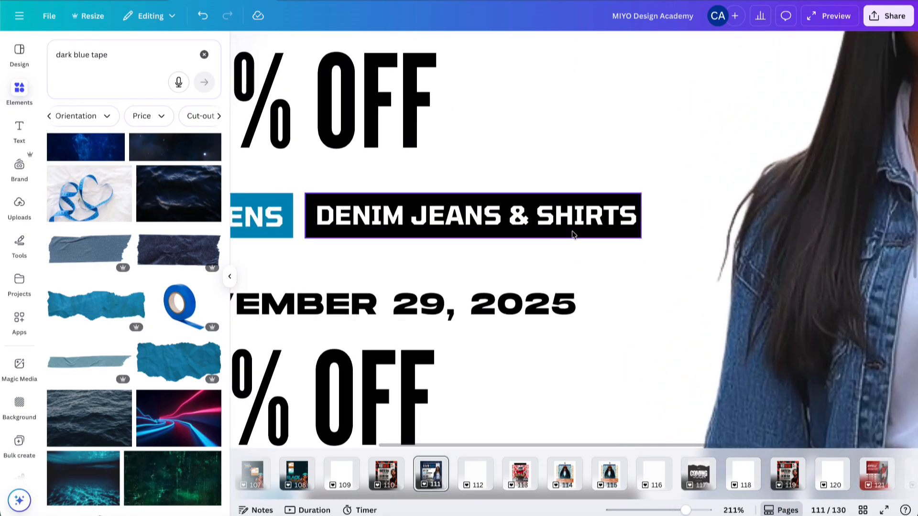
drag(642, 215, 646, 214)
Replace the 8:30PM badge text under the 45% OFF heading with KIDS
scroll(604, 210, down, 4)
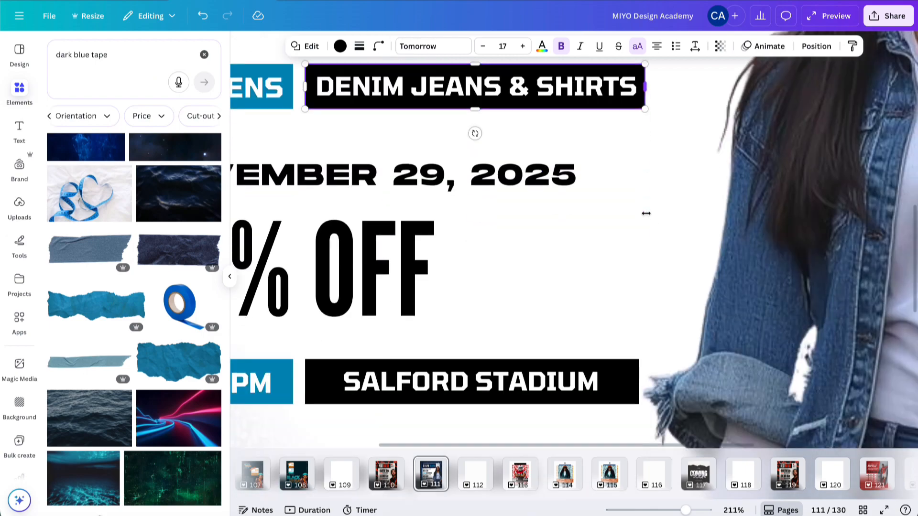
scroll(511, 223, left, 2)
scroll(511, 223, left, 2)
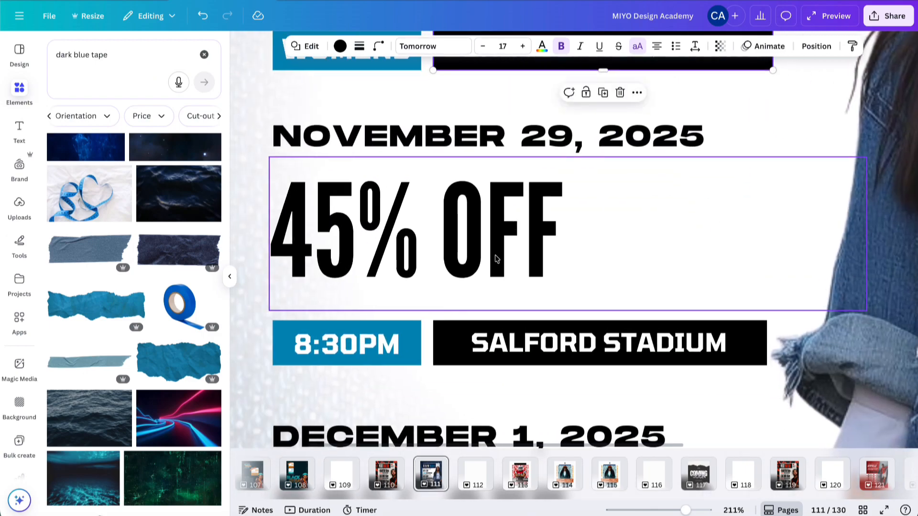
click(375, 348)
click(375, 349)
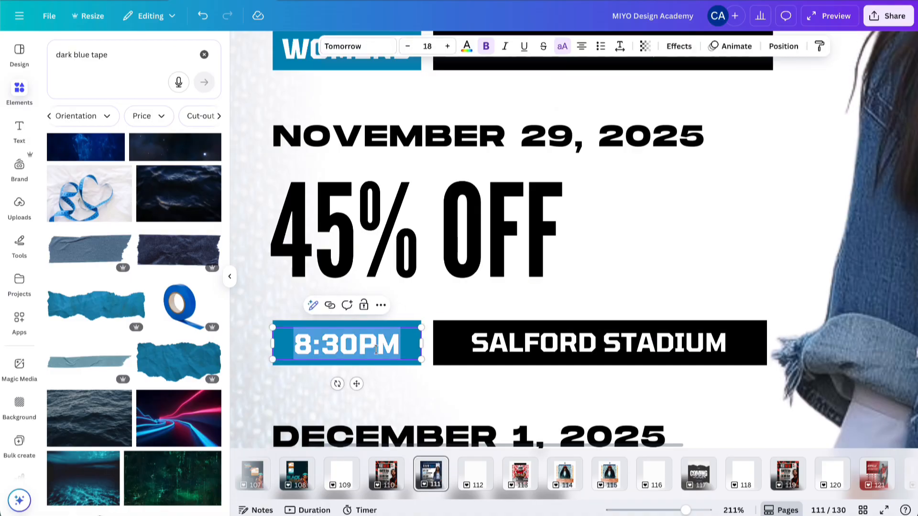
text(KIDS)
Replace the SALFORD STADIUM label beside the KIDS badge with DENIM SNEAKERS
click(528, 348)
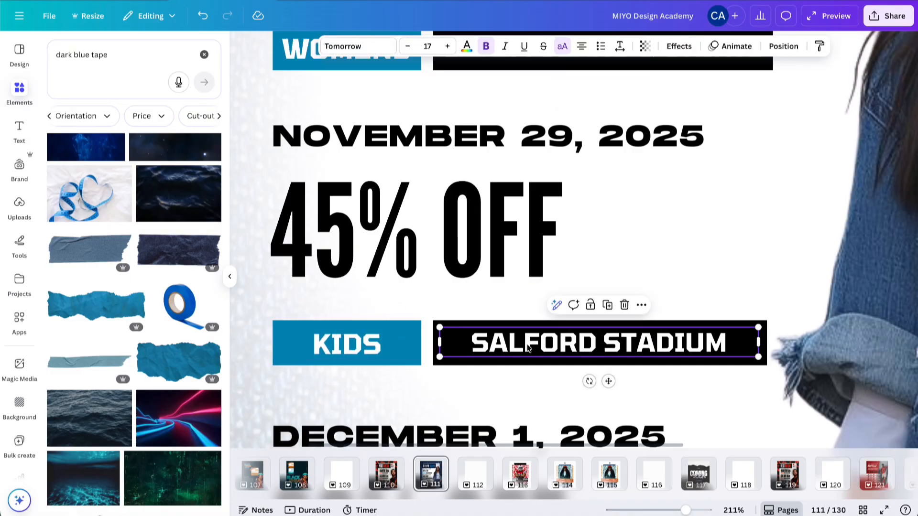
click(528, 348)
text(D)
text(M SNEAERS)
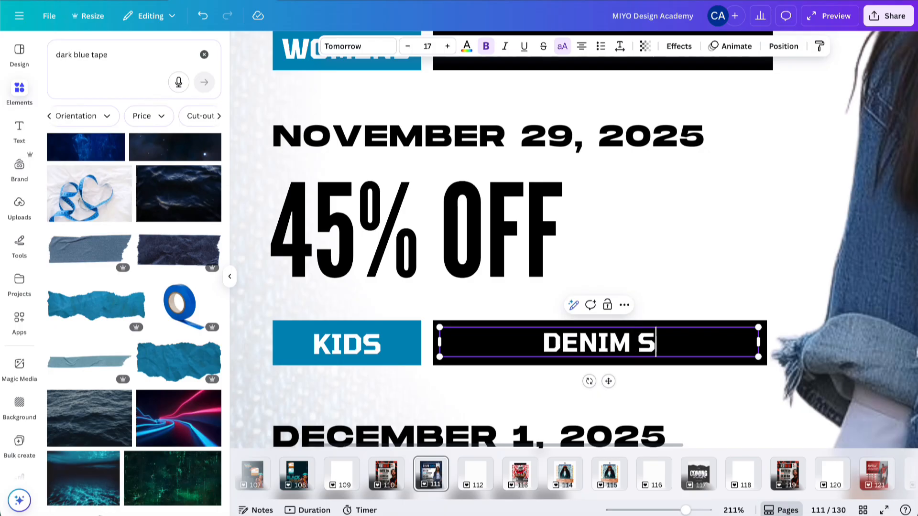
key(BackSpace)
key(BackSpace)
key(BackSpace)
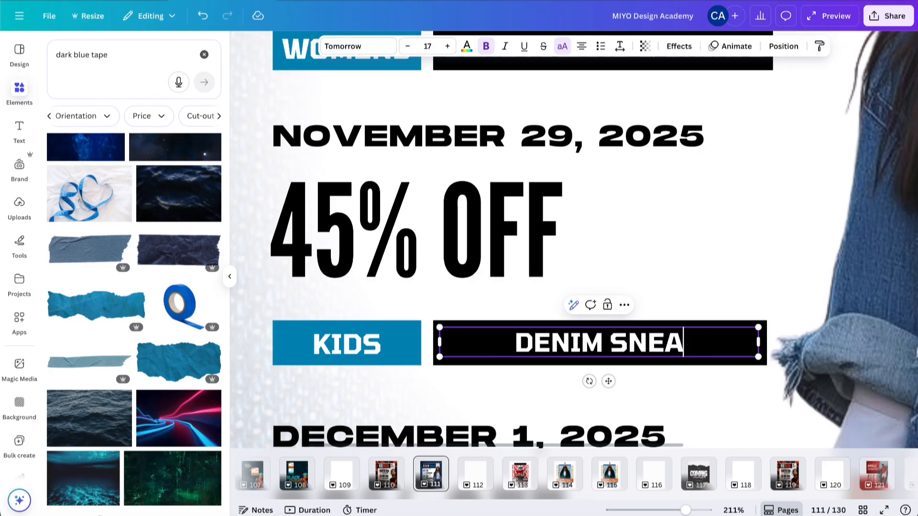
text(KERS)
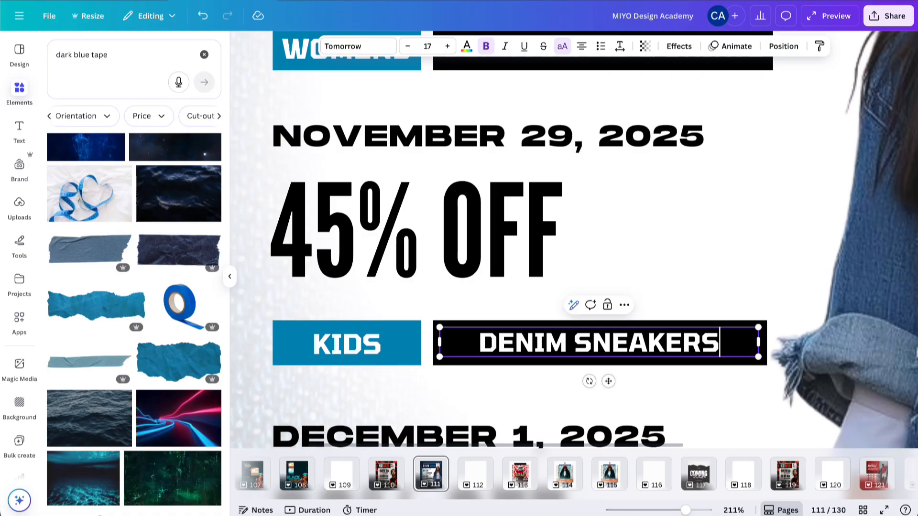
Replace the 8:30PM badge text under the 60% OFF heading with MENS
scroll(516, 267, down, 6)
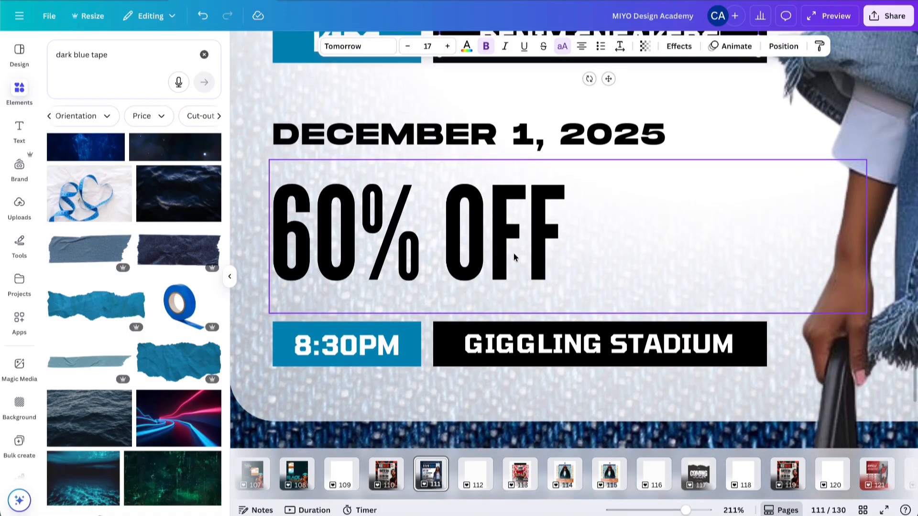
click(361, 347)
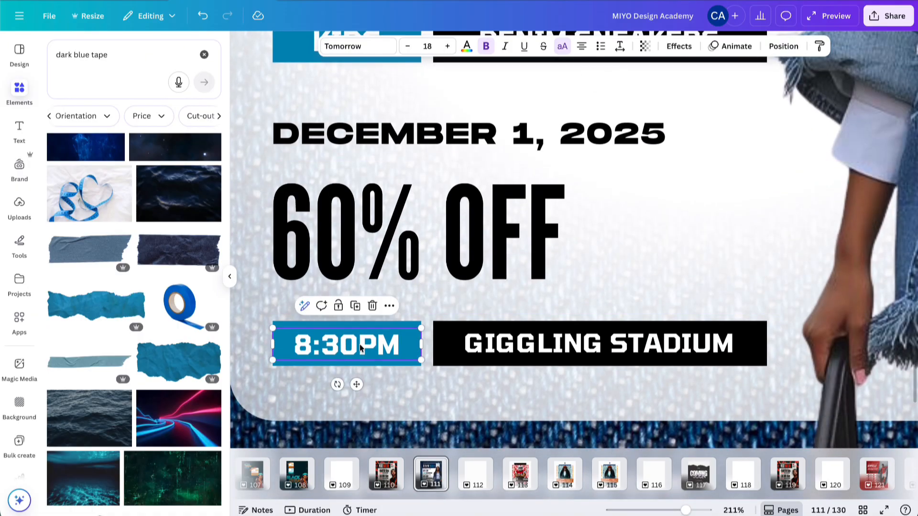
click(359, 345)
text(MENS)
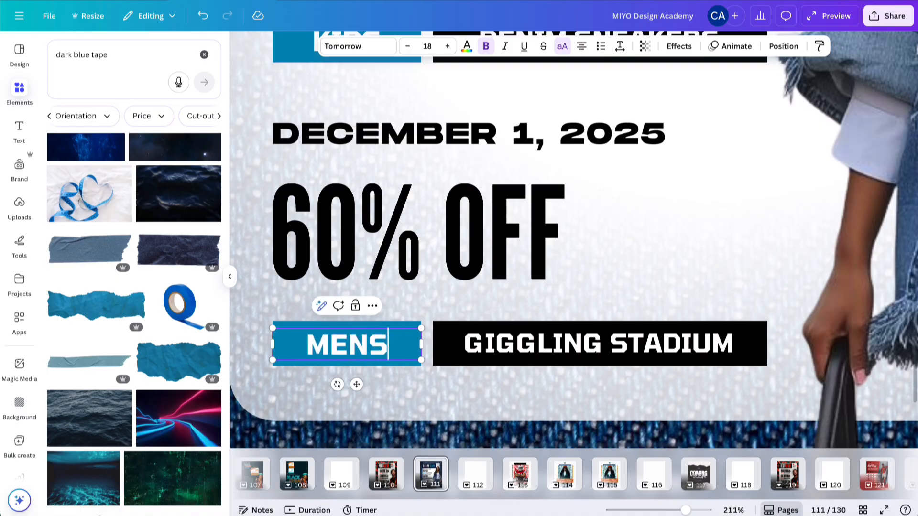
Replace GIGGLING STADIUM with DENIM JACKETS & SHIRTS and widen its text box so the label fits on one line
click(535, 350)
click(536, 353)
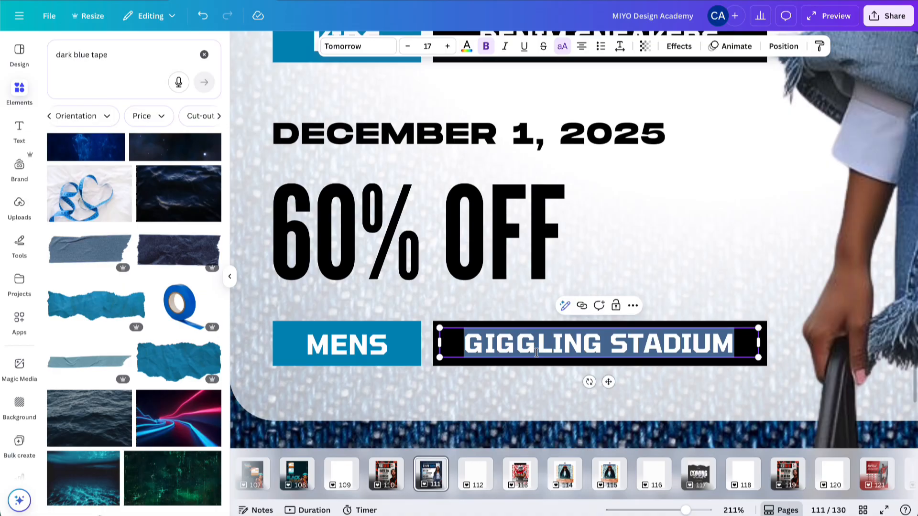
text(DENIM JAV)
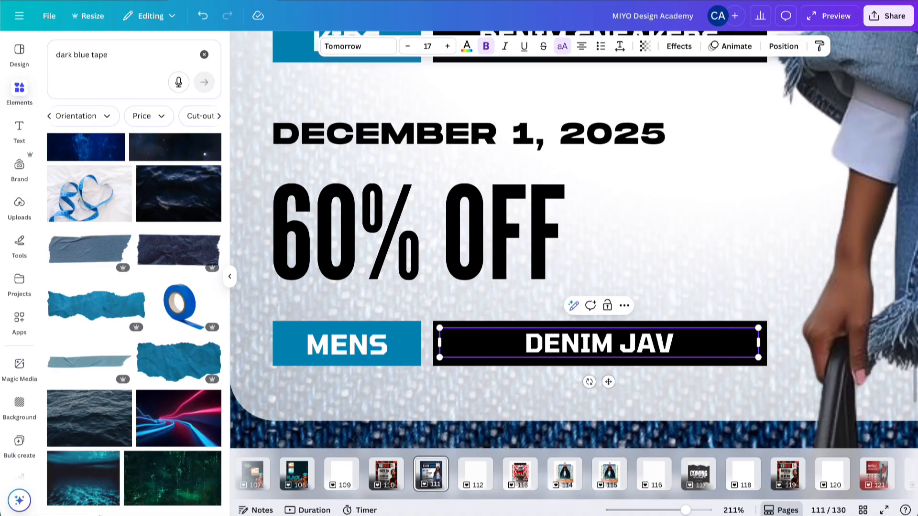
key(BackSpace)
text(CKETS)
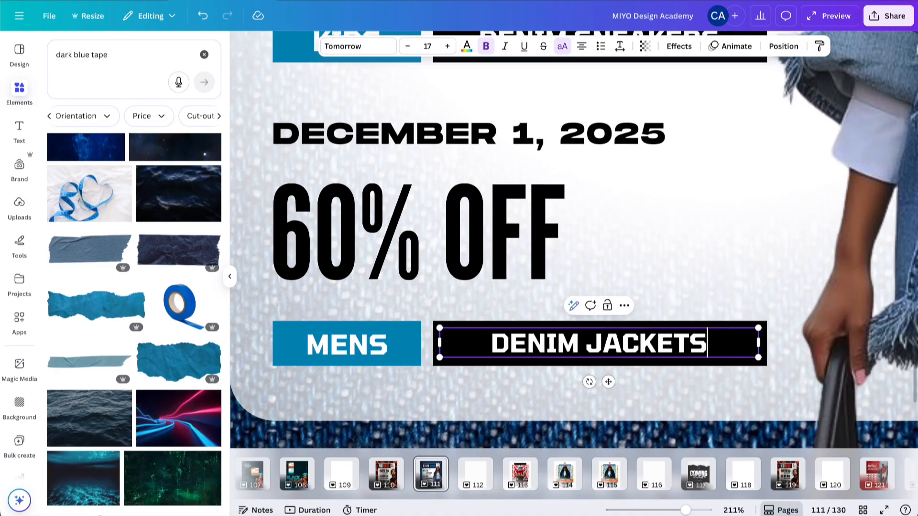
text( & )
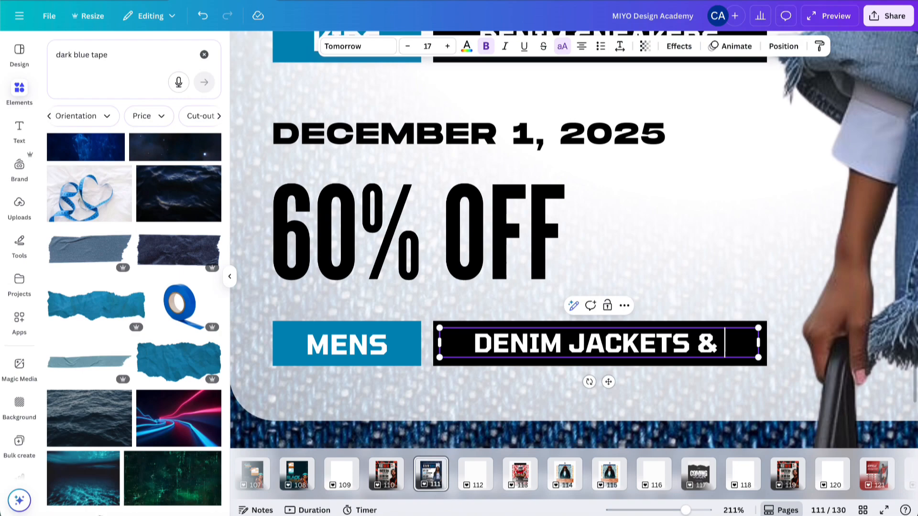
text(SHIRTS)
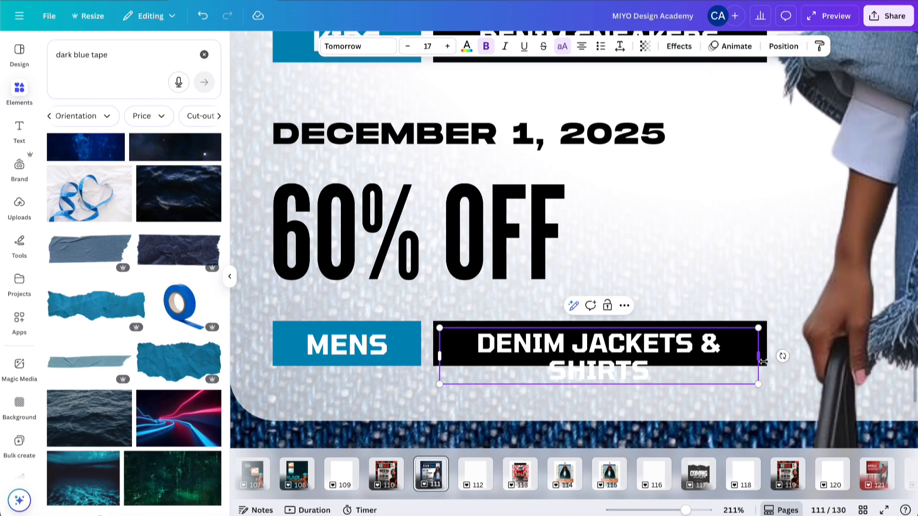
drag(759, 356, 798, 361)
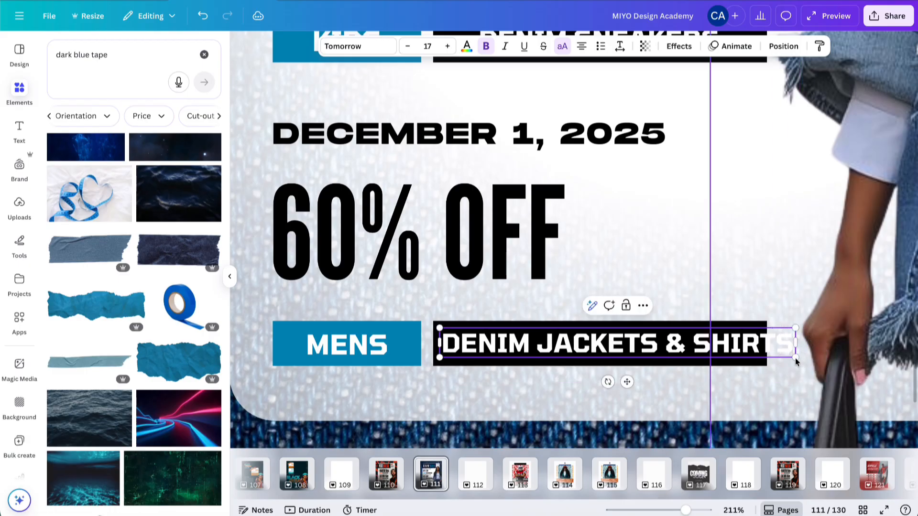
Widen the black bar behind DENIM JACKETS & SHIRTS until it covers the whole label
click(700, 363)
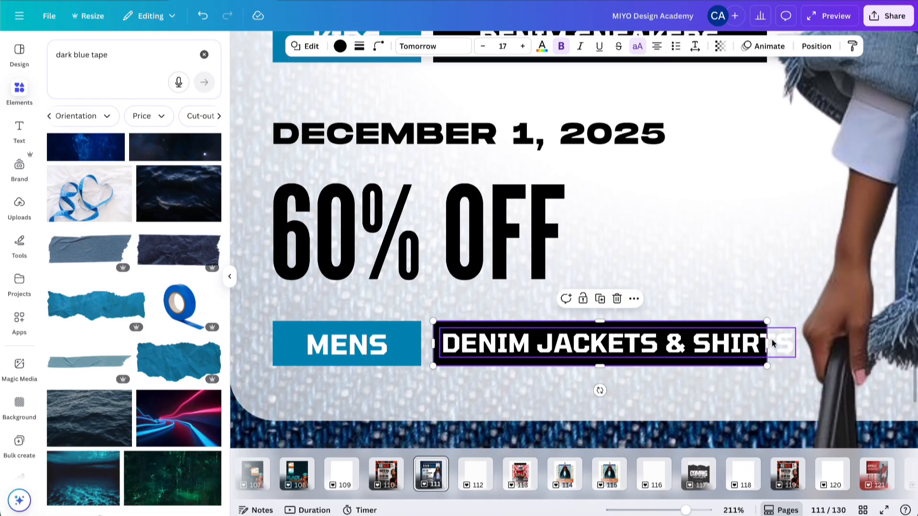
drag(767, 343, 798, 343)
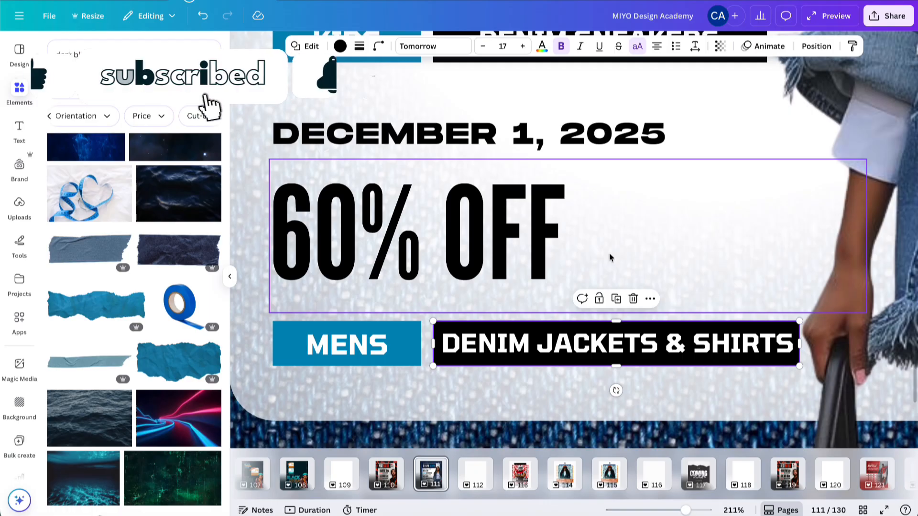
scroll(608, 255, down, 5)
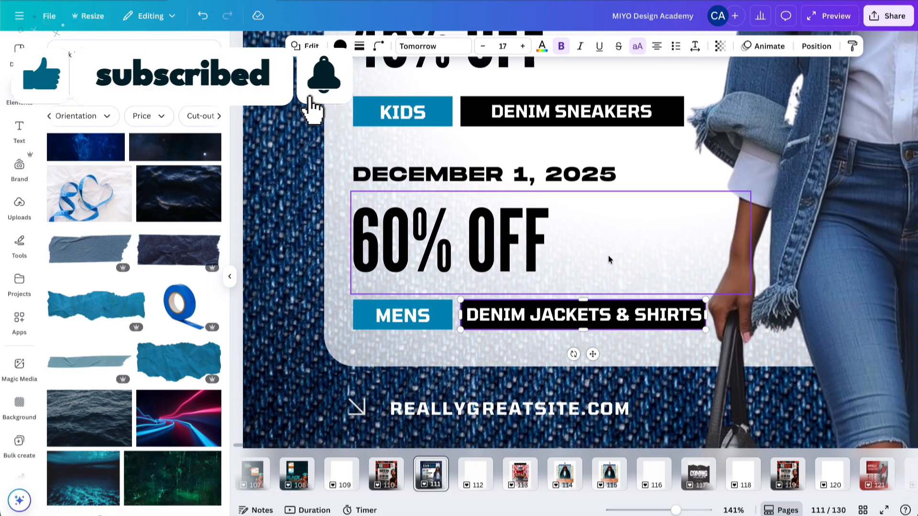
Nudge the three date lines down together so they sit closer to their 80%, 45% and 60% OFF headings
scroll(608, 255, up, 4)
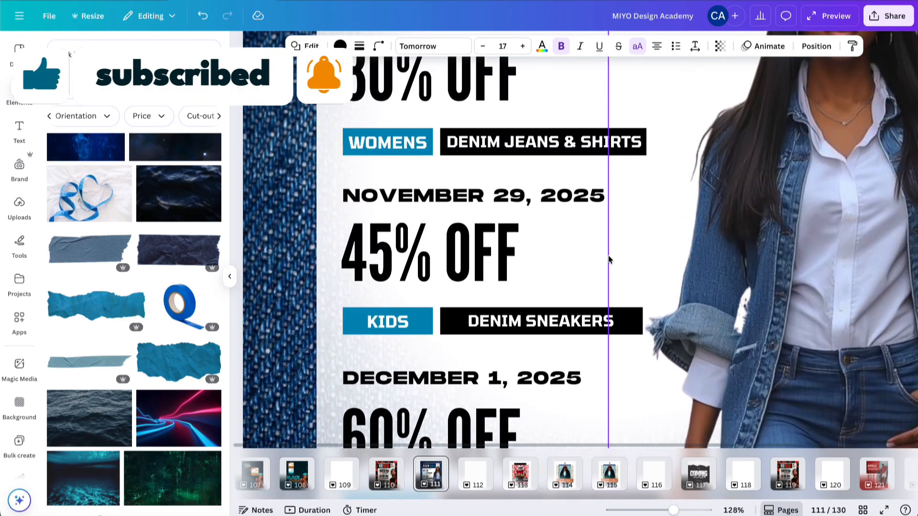
scroll(608, 255, down, 2)
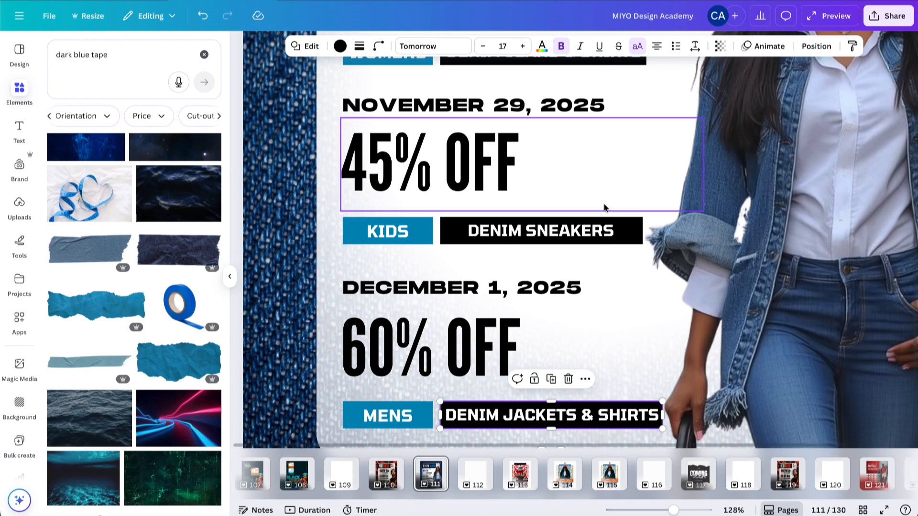
scroll(604, 204, up, 3)
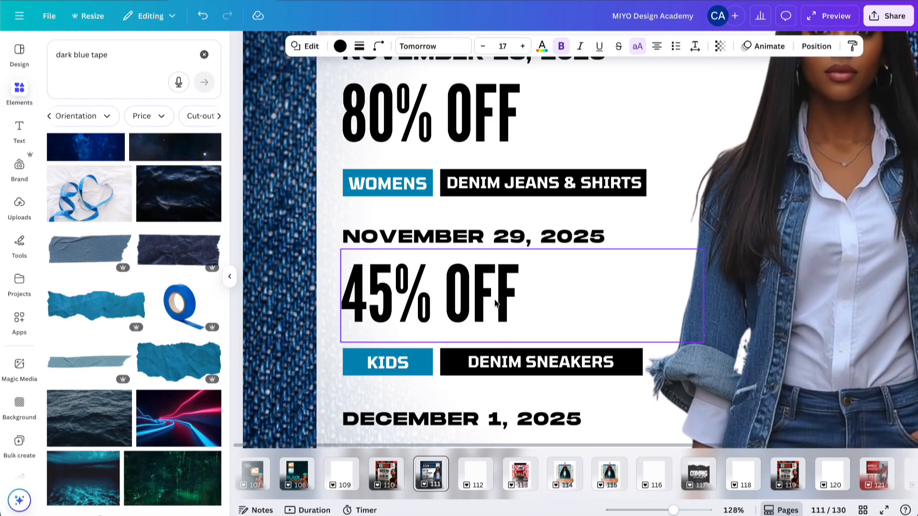
scroll(496, 304, down, 5)
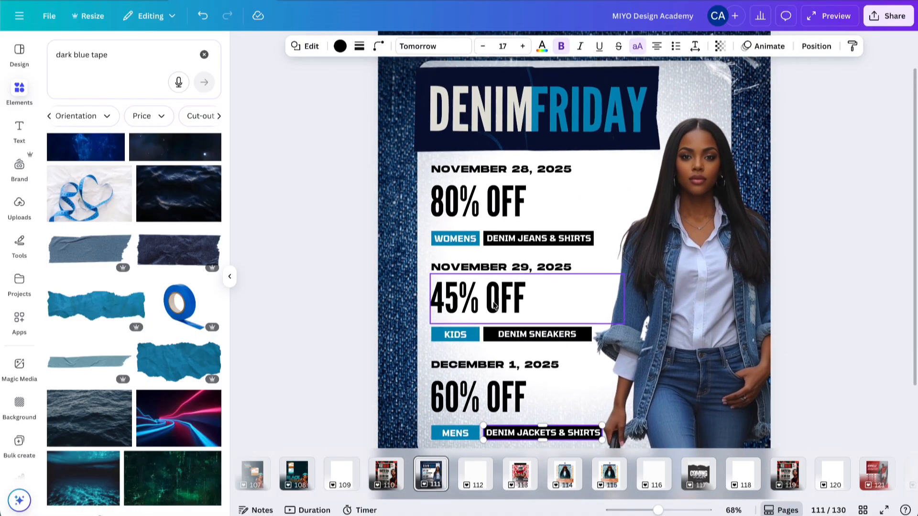
scroll(495, 304, down, 1)
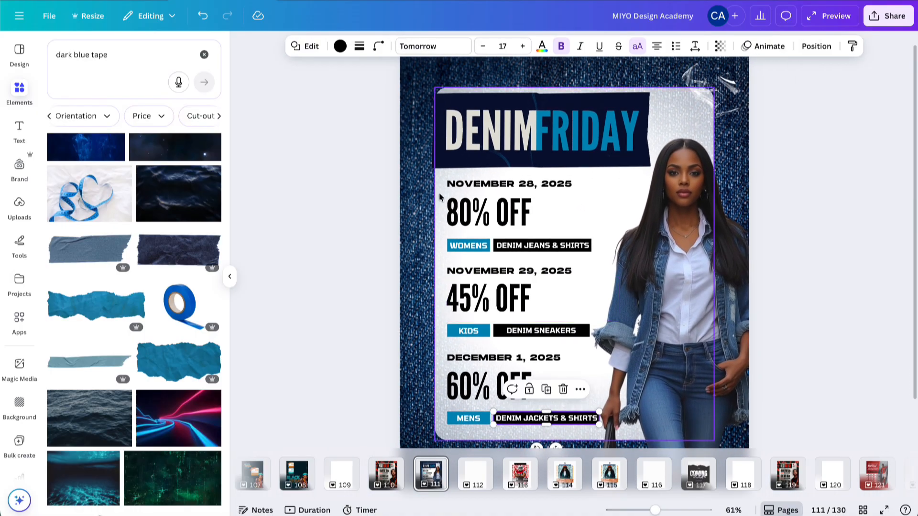
click(477, 182)
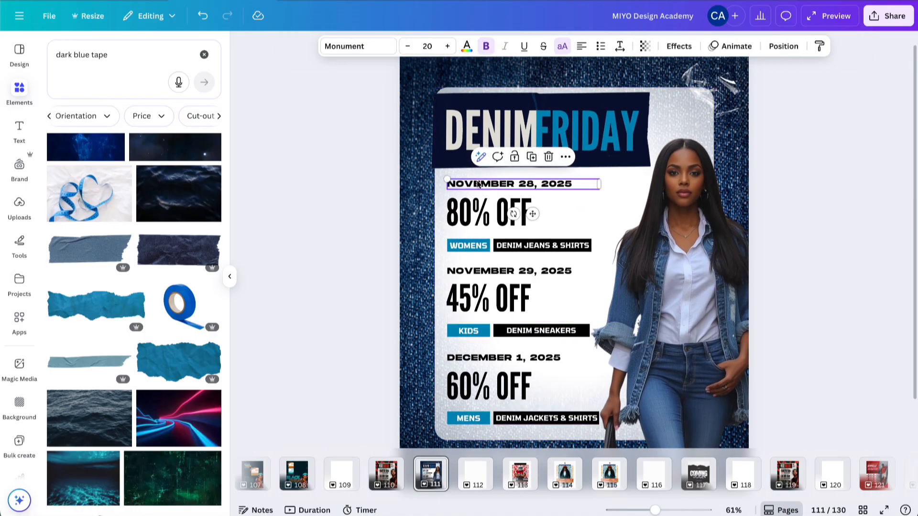
shift+click(478, 275)
shift+click(476, 358)
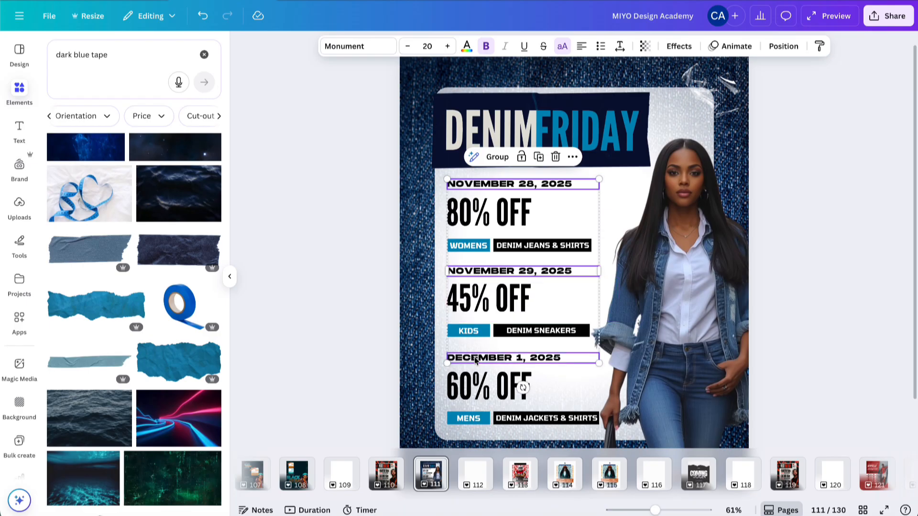
key(Down)
key(Down)
key(Down)
key(Down)
key(Down)
key(Down)
key(Down)
key(Down)
key(Down)
key(Down)
key(Down)
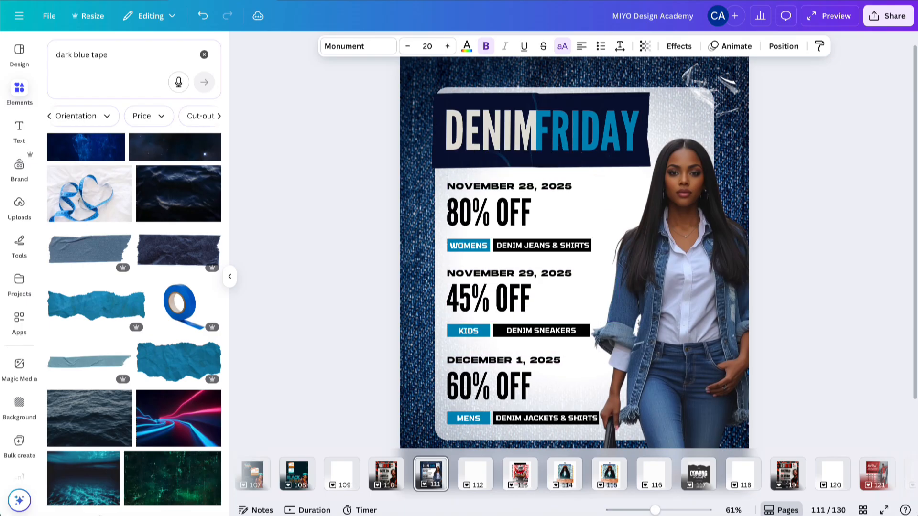
key(Down)
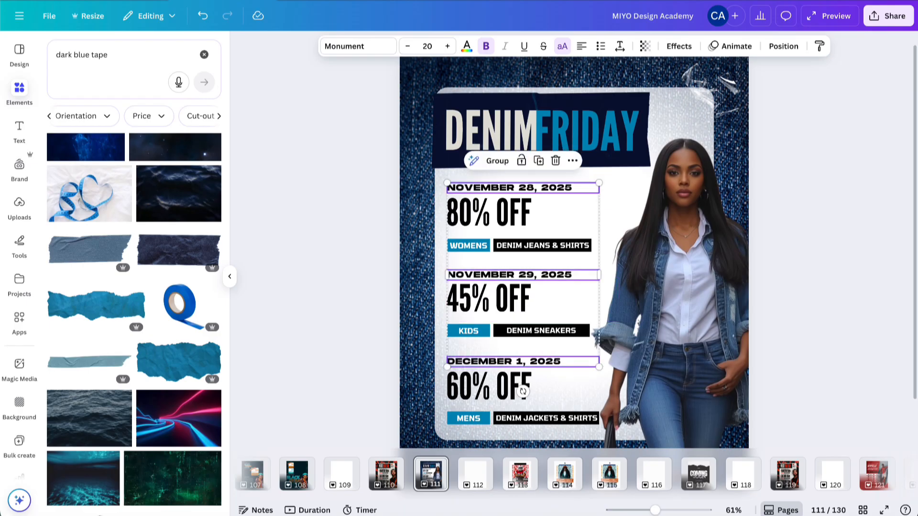
click(365, 307)
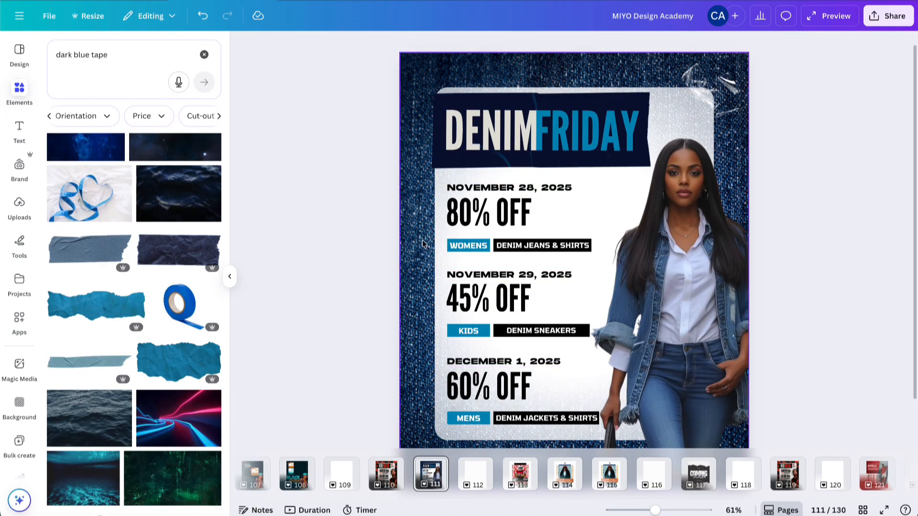
Nudge the three rows of category badges and product labels up together, closer to their discount headings
drag(423, 244, 532, 255)
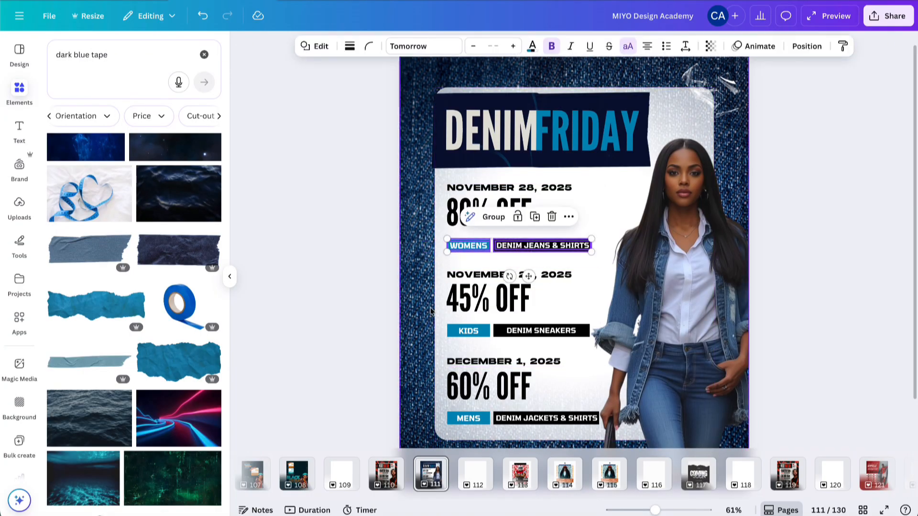
drag(415, 328, 585, 341)
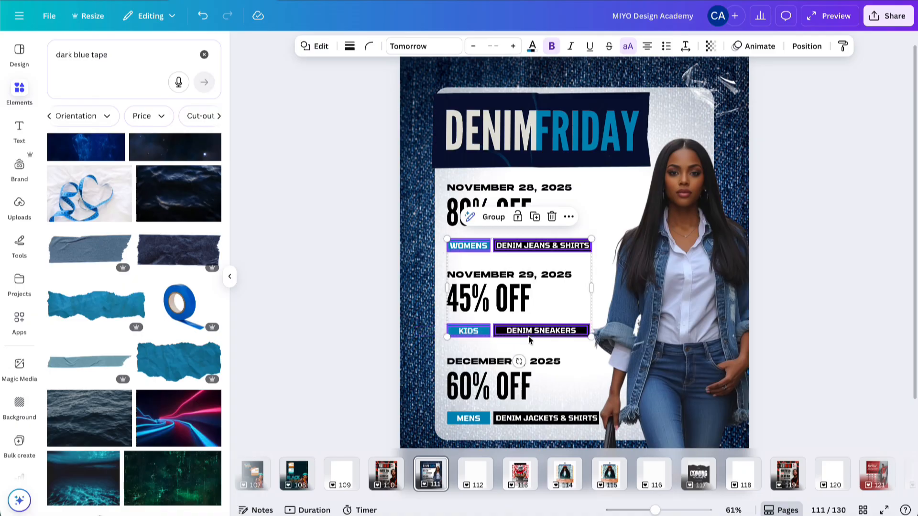
drag(412, 419, 526, 426)
key(Up)
key(Up)
key(Up)
key(Up)
key(Up)
key(Up)
key(Up)
key(Up)
key(Up)
key(Up)
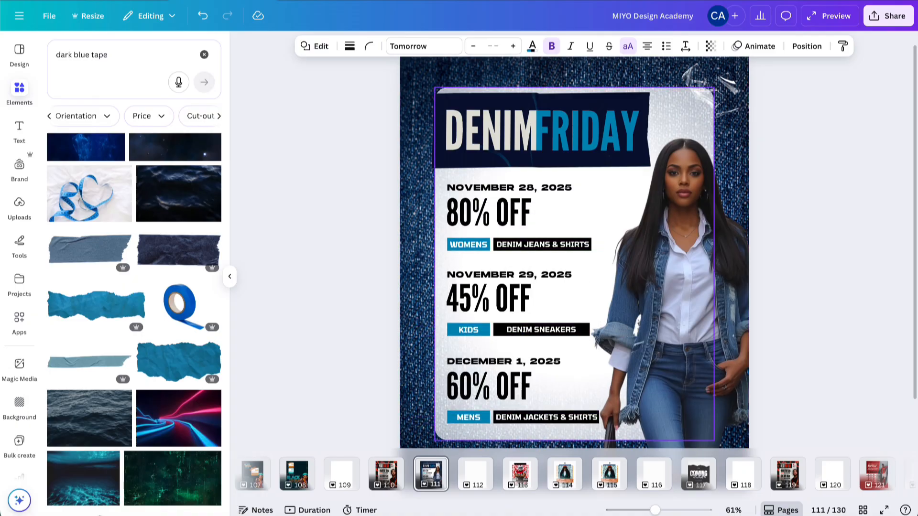
key(Up)
key(Up)
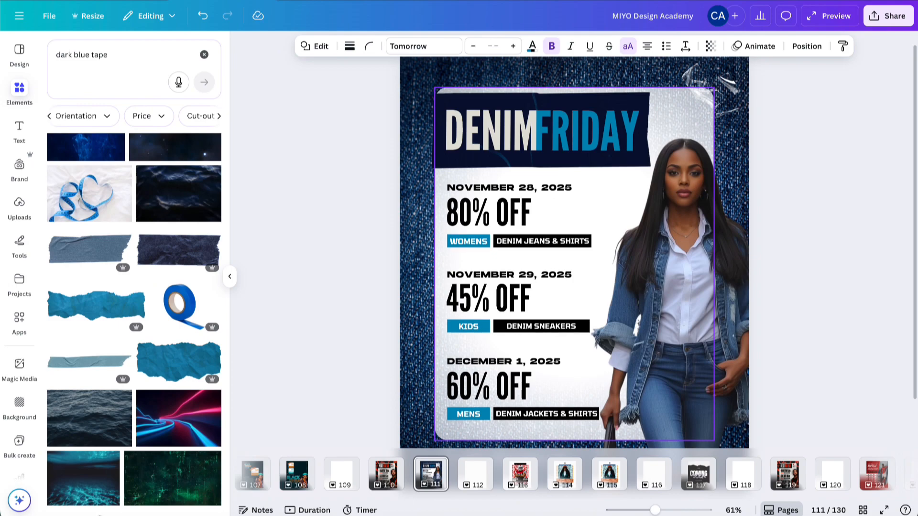
key(Up)
key(Up)
key(Up)
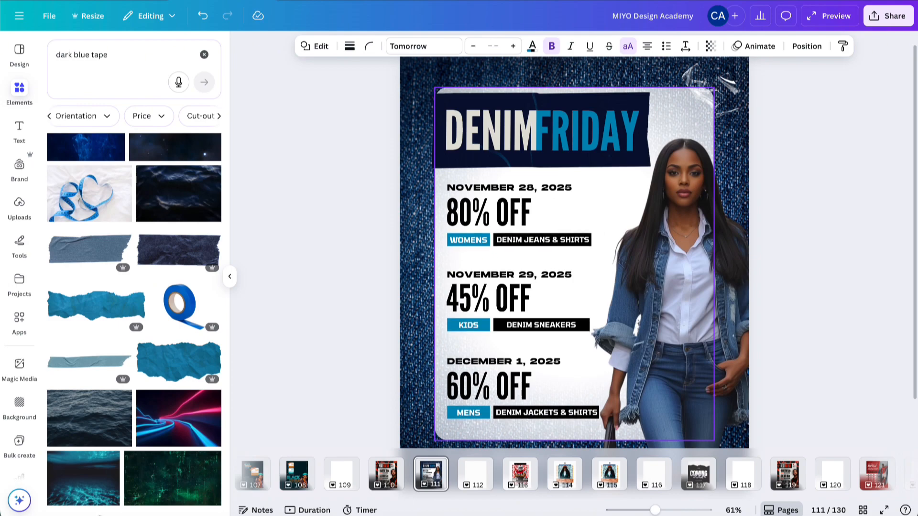
click(354, 345)
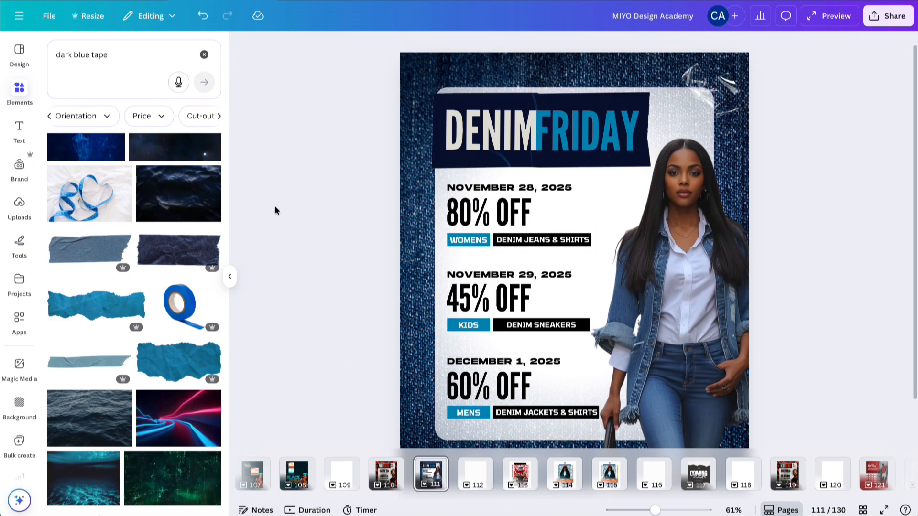
Search the elements for "line" and add the plain solid line shape to the poster
click(204, 55)
click(91, 67)
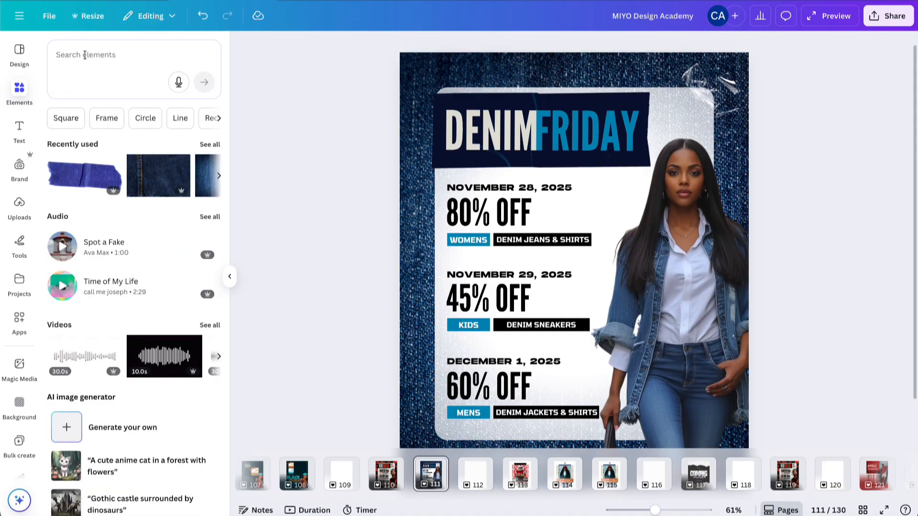
text(line)
key(Return)
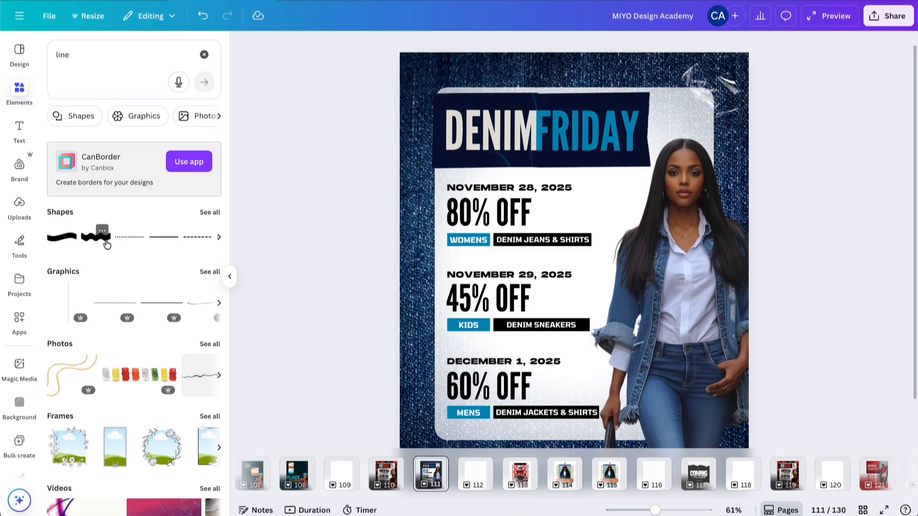
scroll(107, 245, down, 5)
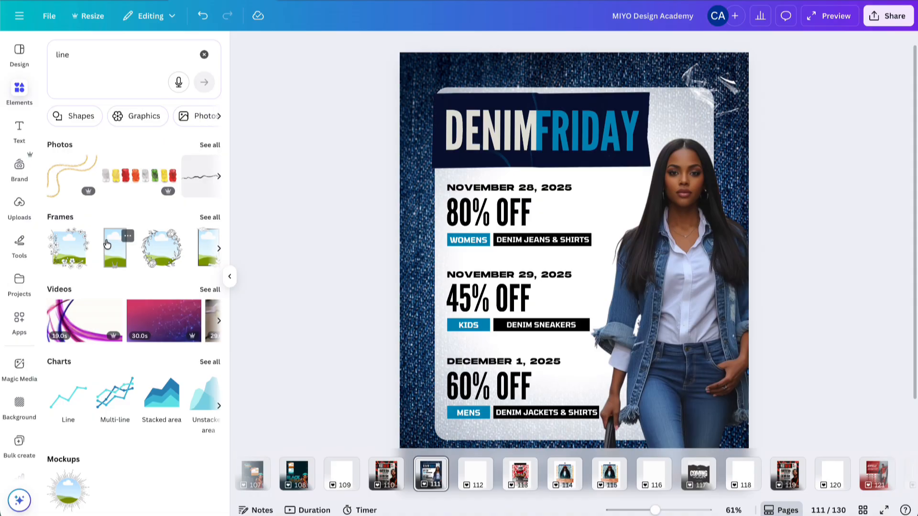
scroll(107, 244, up, 5)
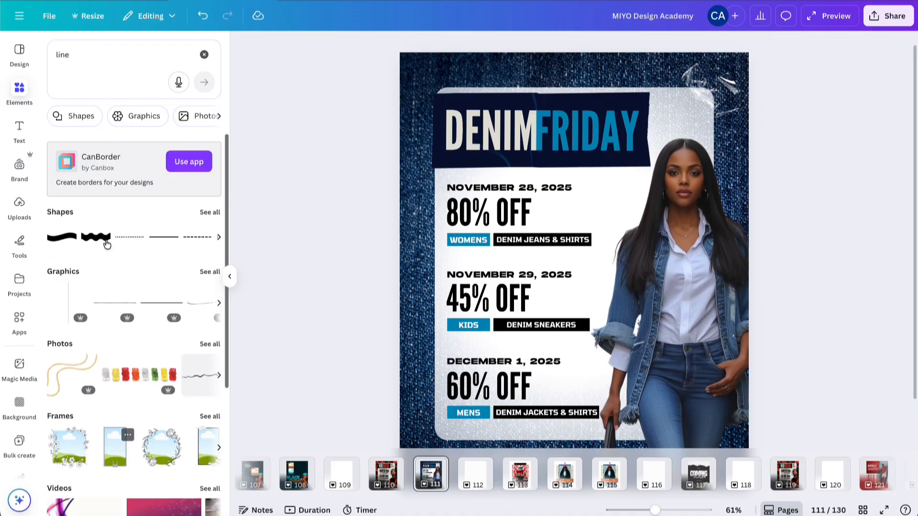
click(205, 213)
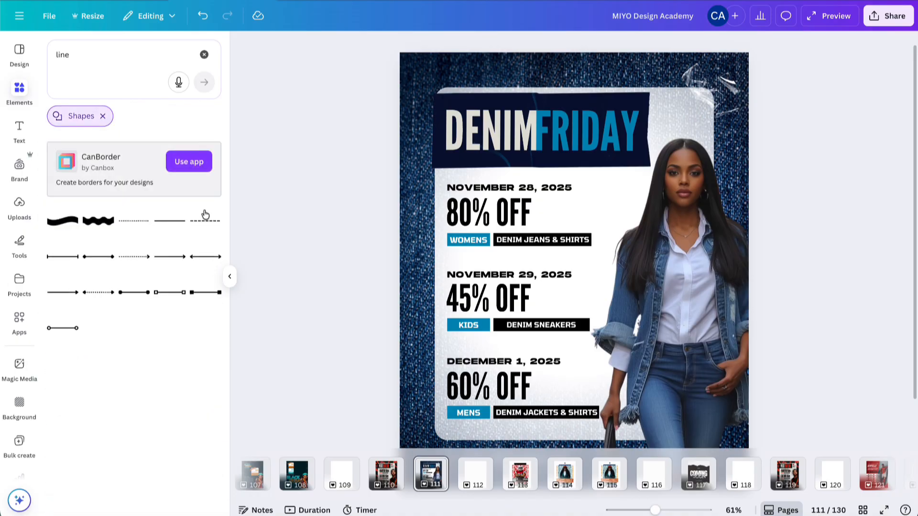
click(174, 221)
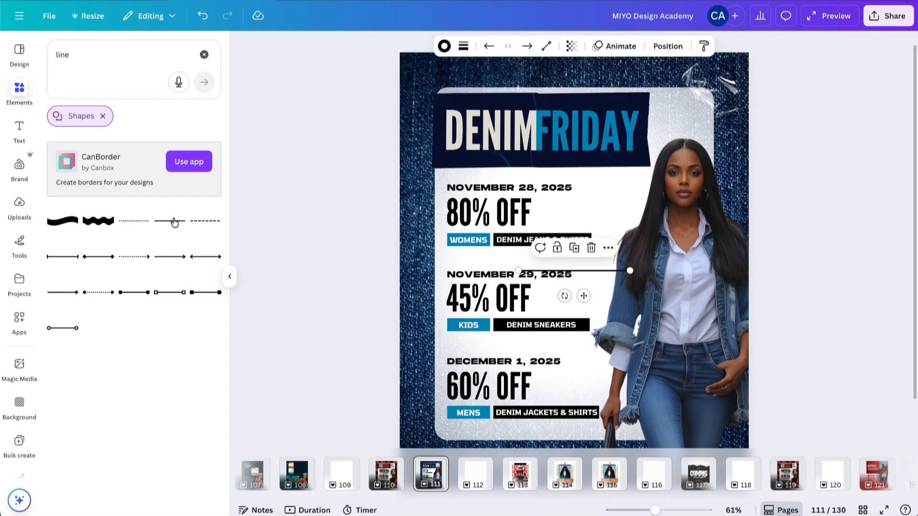
Place the line as a lengthened divider above NOVEMBER 29, 2025, and put a slightly shorter copy above DECEMBER 1, 2025
drag(584, 296, 512, 284)
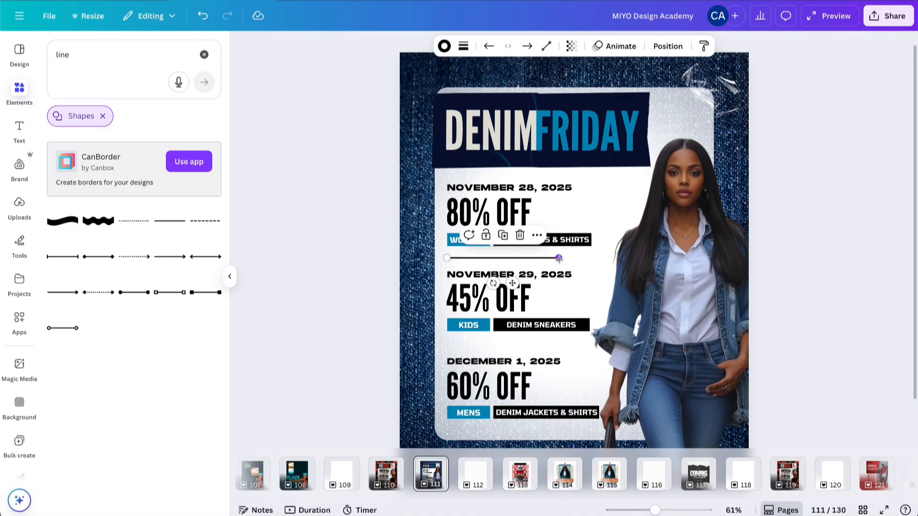
drag(558, 258, 605, 259)
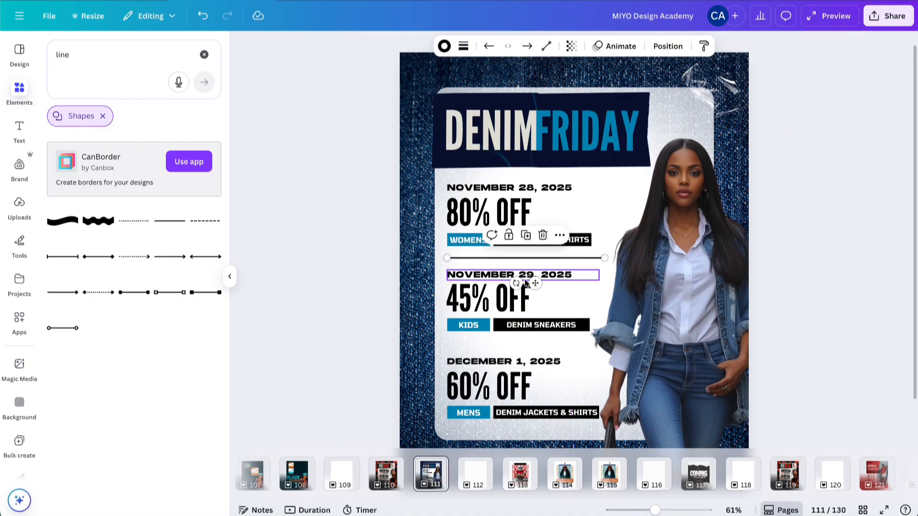
drag(534, 284, 533, 368)
drag(605, 343, 582, 344)
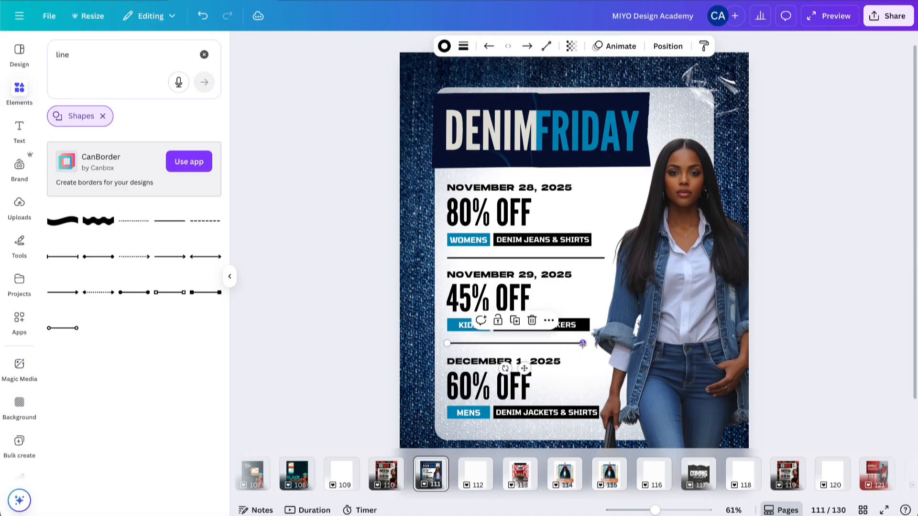
Set the stroke color of both divider lines to the blue #008CB8
shift+click(562, 258)
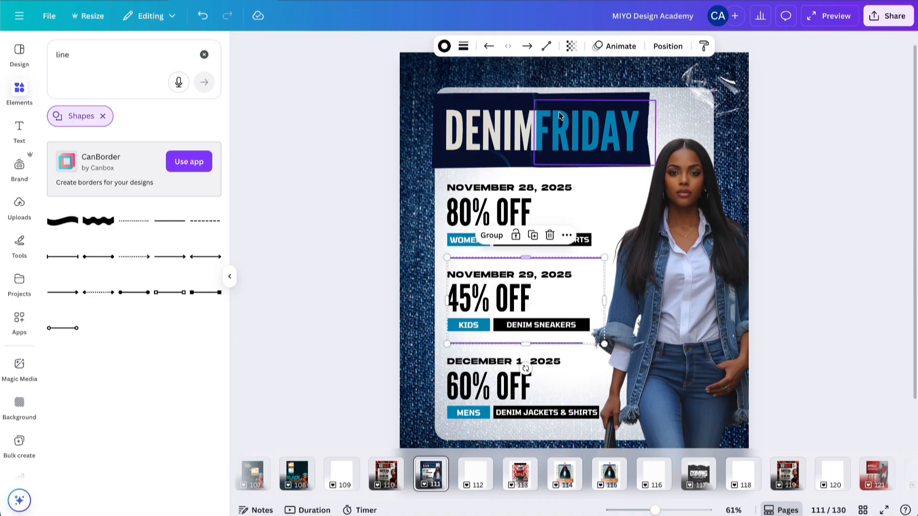
click(444, 47)
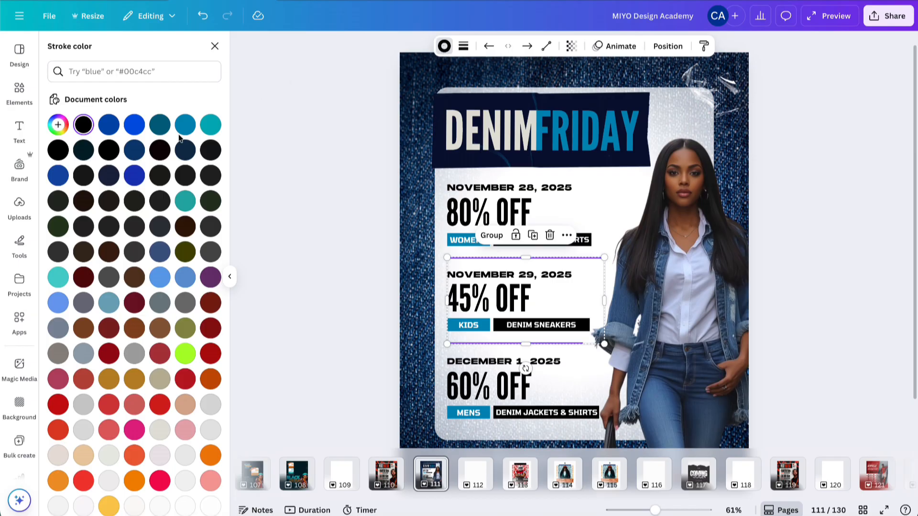
click(59, 125)
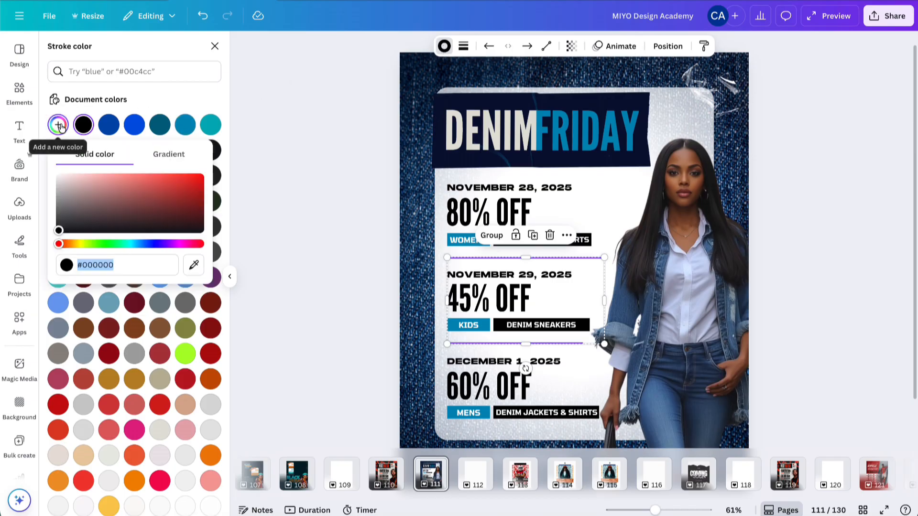
text(#008CB8)
click(60, 126)
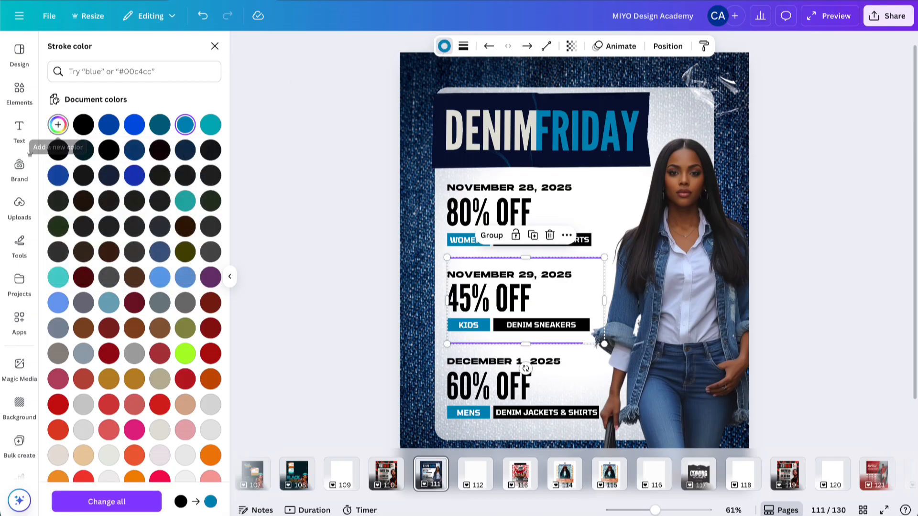
Lower the transparency value of both divider lines to about 77 and give them a filled-circle line end
click(571, 46)
drag(592, 90, 591, 93)
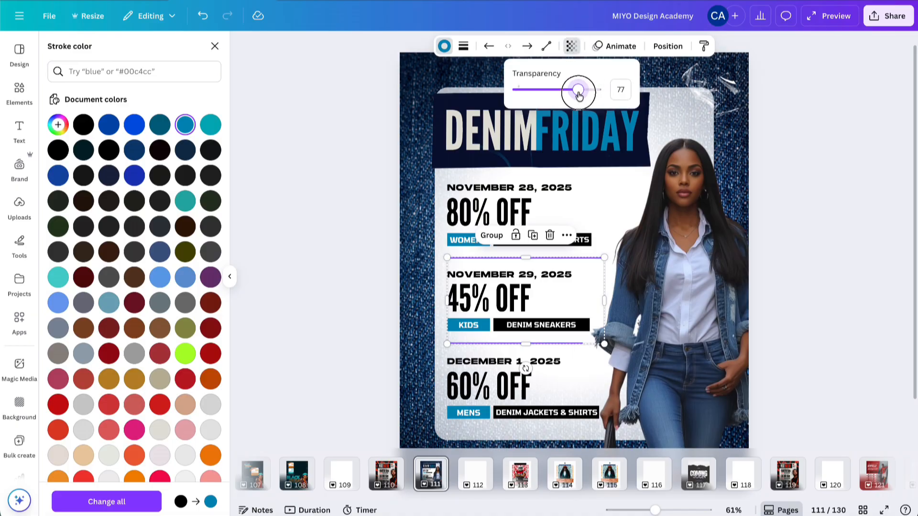
click(529, 47)
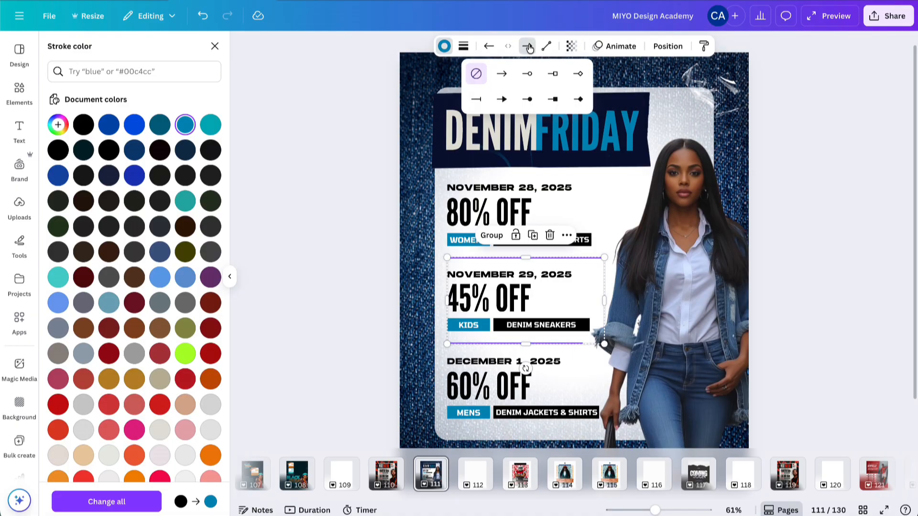
click(528, 100)
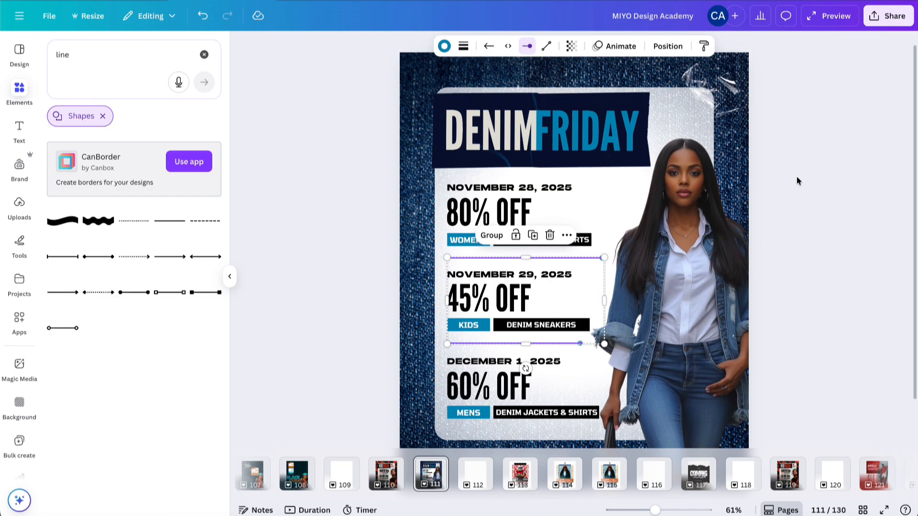
click(798, 181)
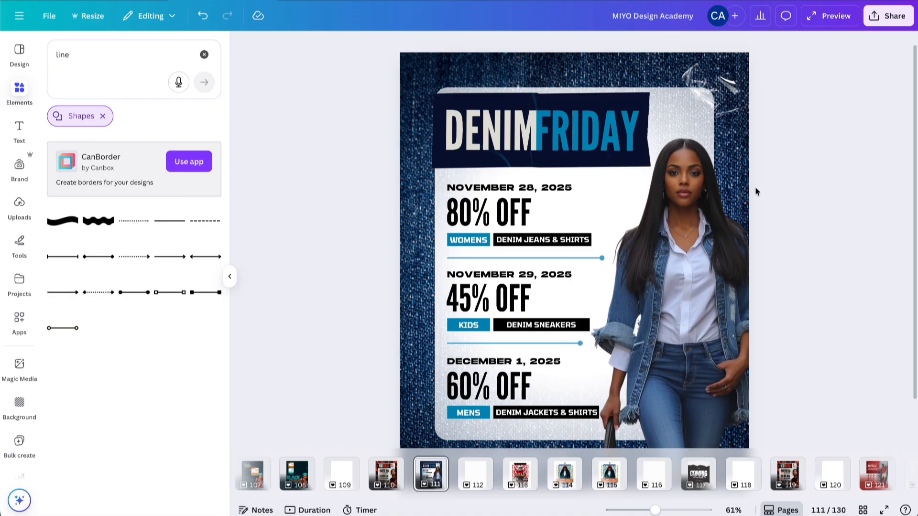
Enlarge the photo of the woman in denim so her head overlaps the title banner's height, and shift it slightly left
click(699, 258)
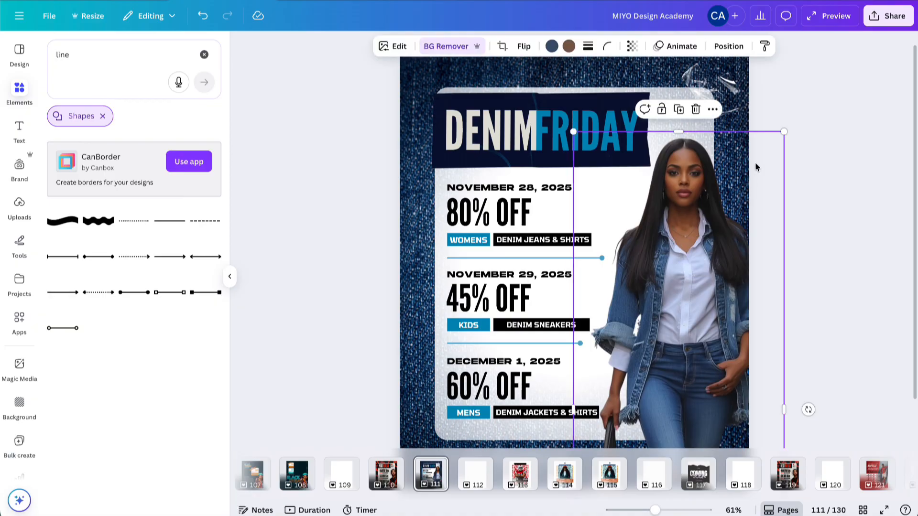
drag(784, 133, 796, 97)
drag(695, 248, 687, 248)
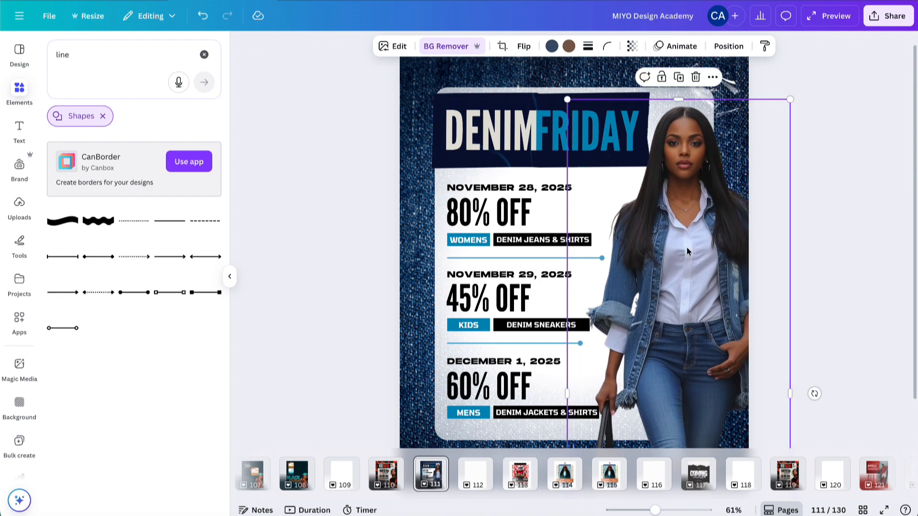
Delete the small arrow beside the website address and align the address with the left edge of the sale text above
click(804, 222)
scroll(804, 222, down, 5)
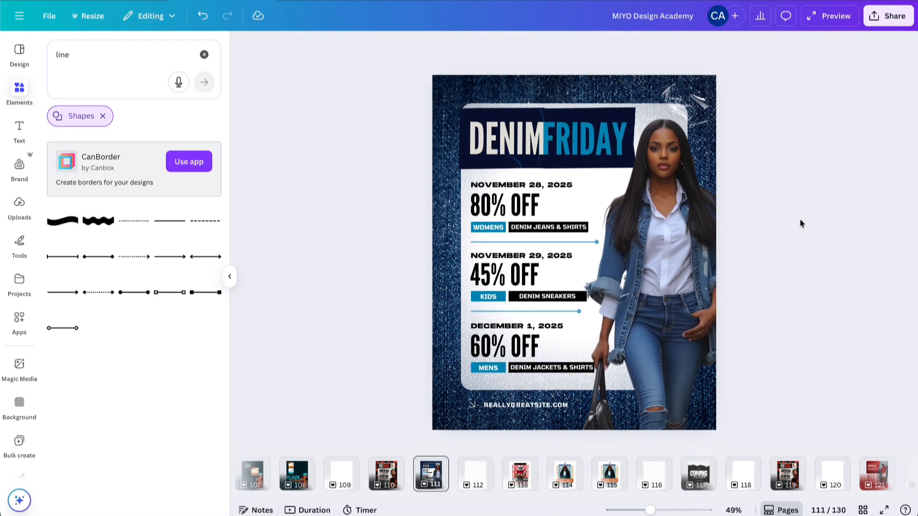
click(471, 405)
key(Delete)
drag(509, 406, 497, 409)
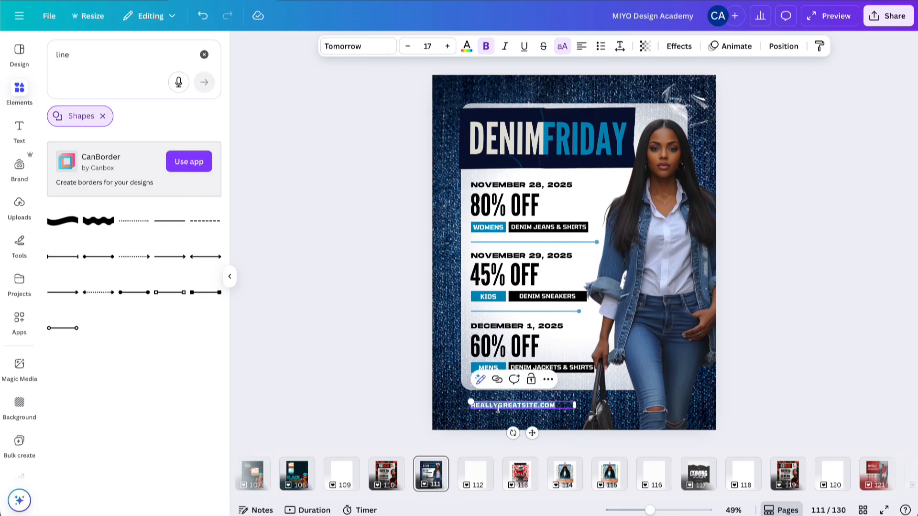
Replace the website address at the poster's foot with DENIMFOREVER.COM
text(DENIMFOR)
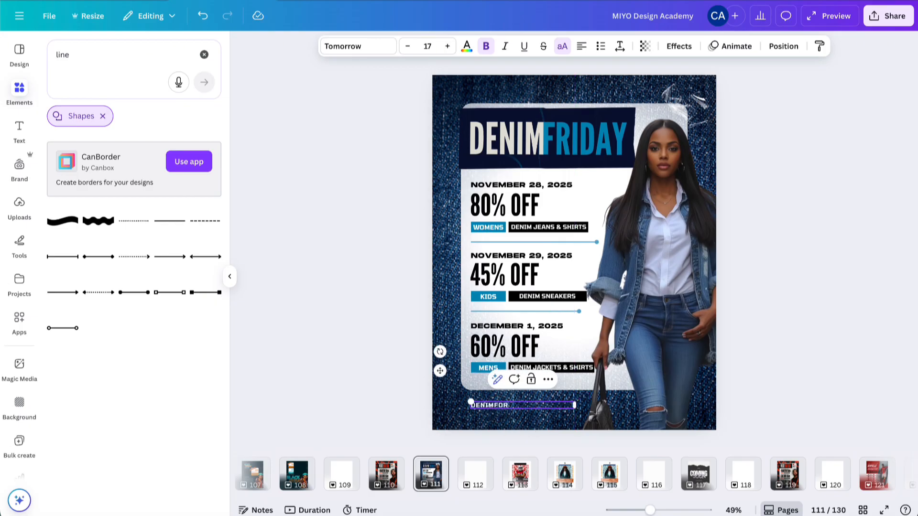
text(EVER.COM)
click(781, 266)
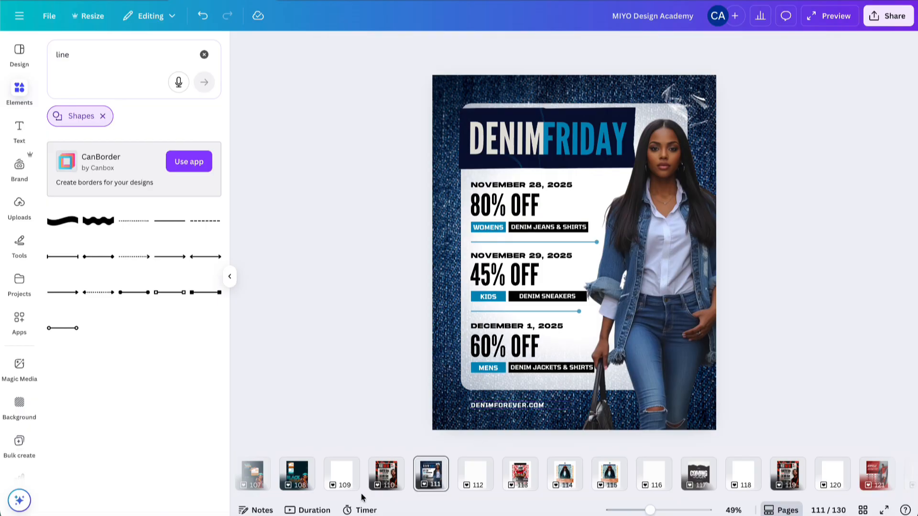
Compare the original Next Match template on page 110 with the Denim Friday poster on page 111
click(382, 480)
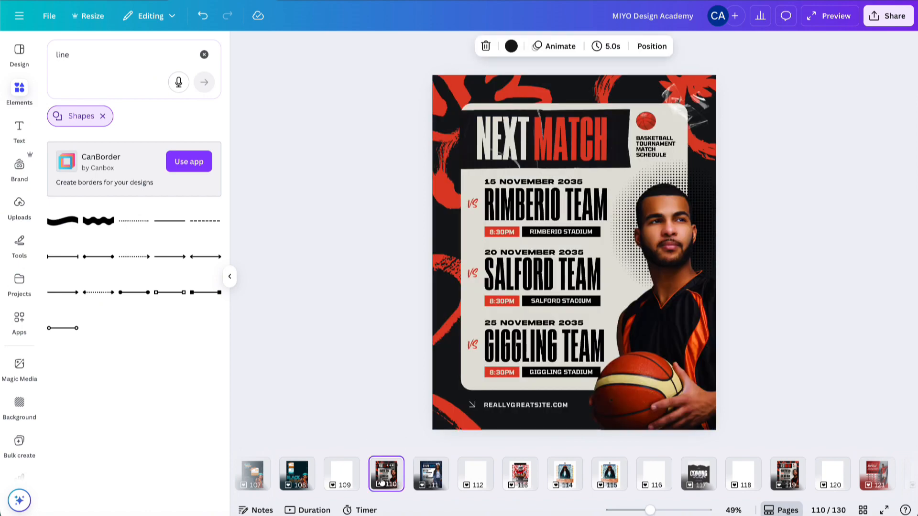
click(431, 477)
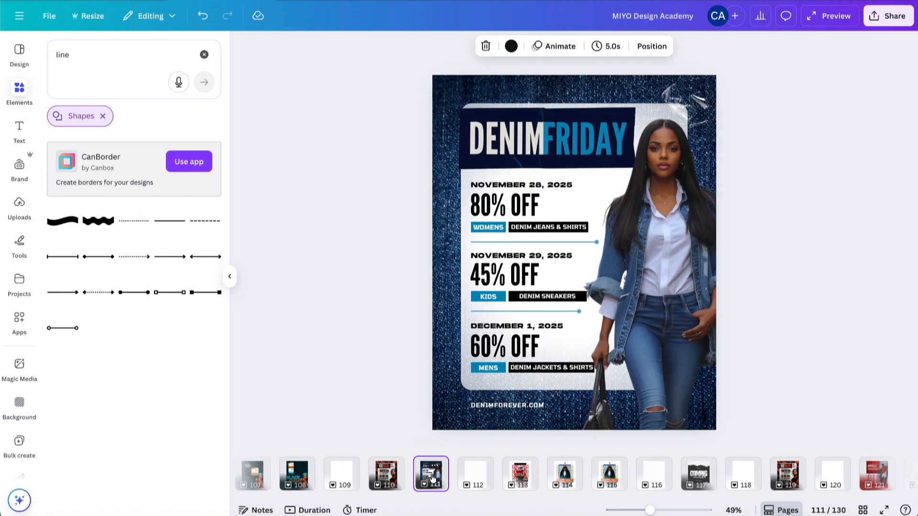